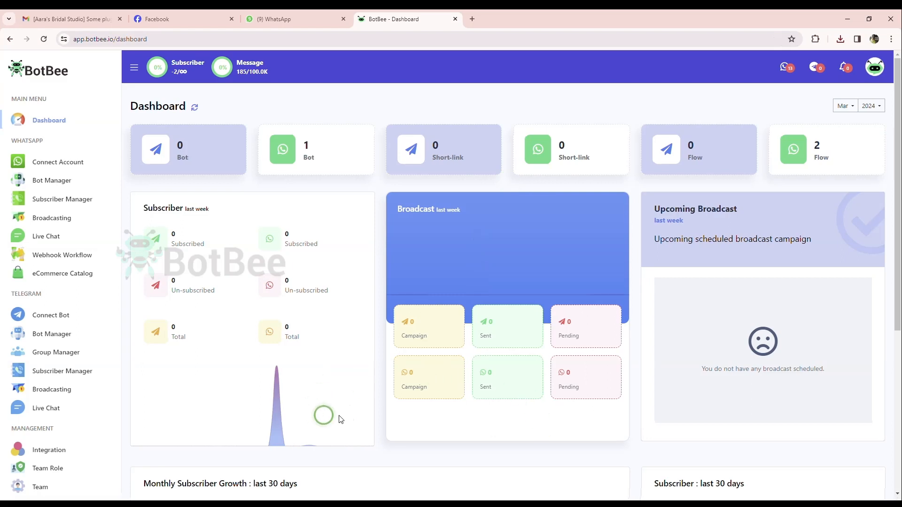
Create a new bot reply flow from the Bot Reply settings of the WhatsApp Bot Manager.
click(55, 185)
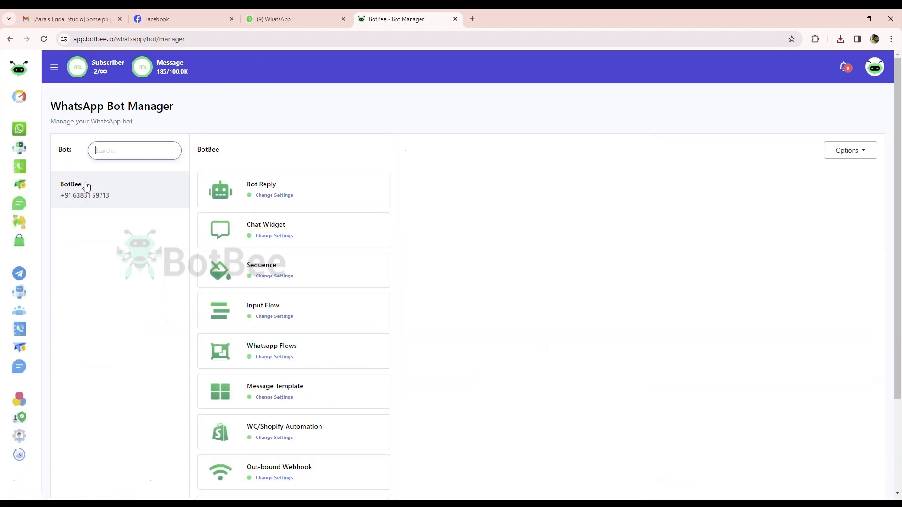
click(165, 185)
click(269, 185)
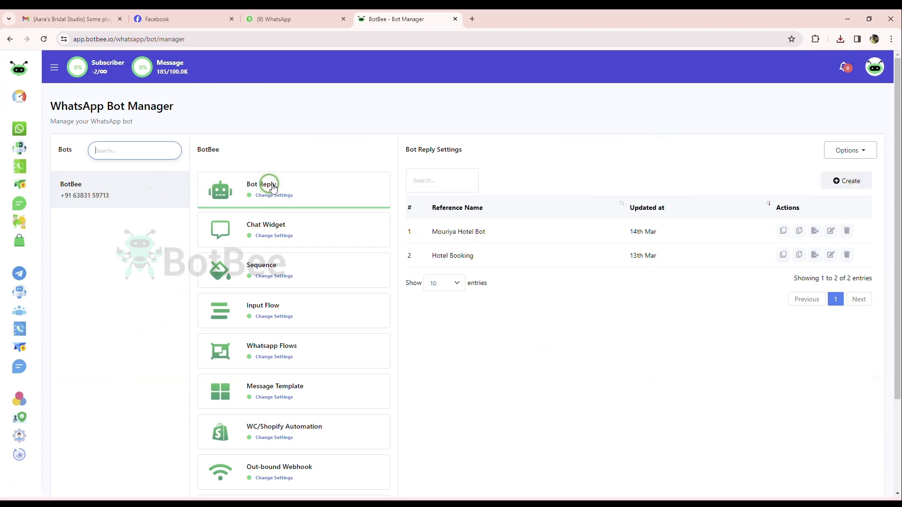
click(272, 188)
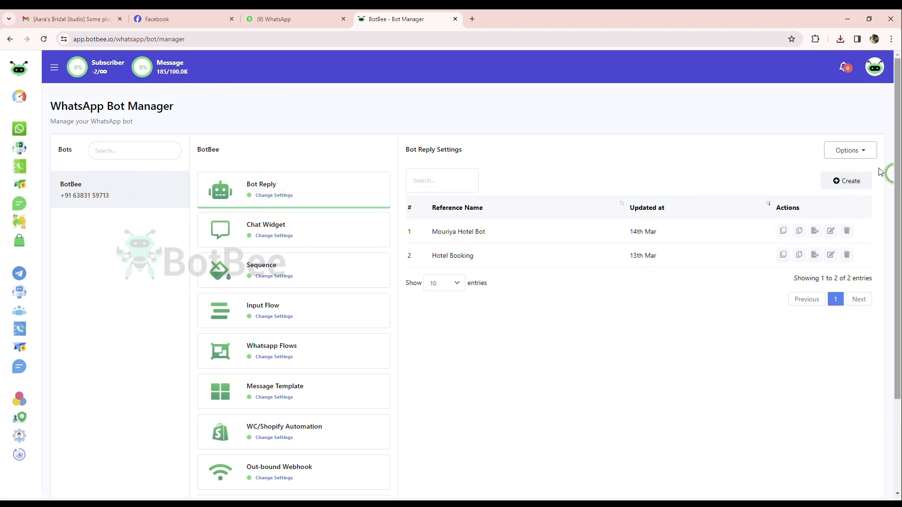
click(852, 182)
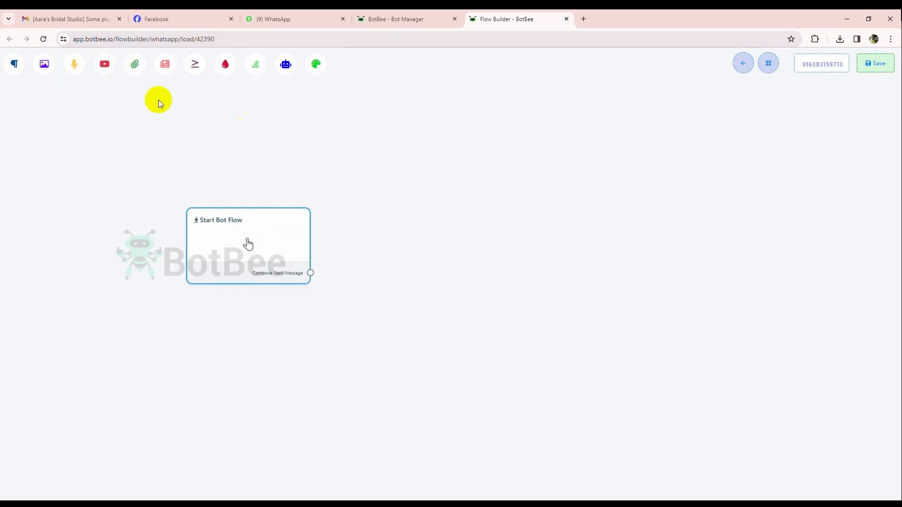
Configure the Start Bot Flow block with trigger keywords "Hello, Hi, Bonjour", exact keyword match and the title "Hotel Bot".
drag(230, 261, 163, 236)
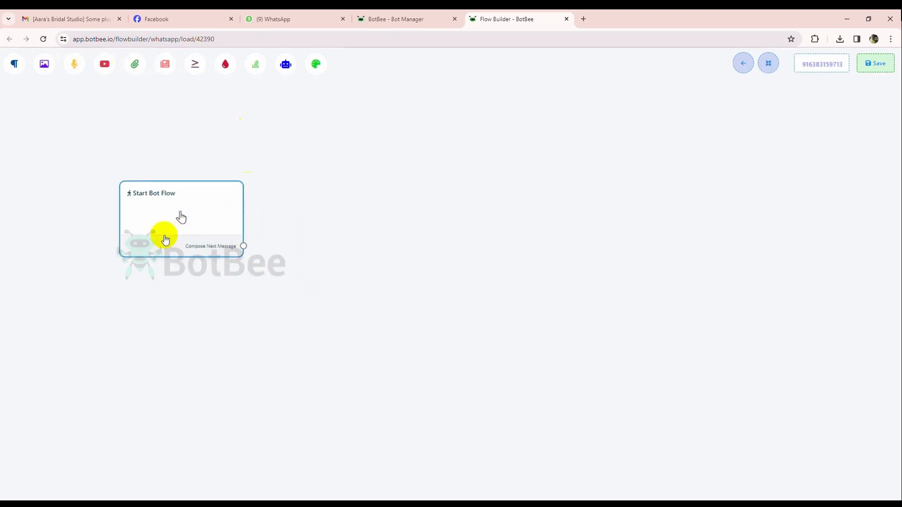
click(192, 225)
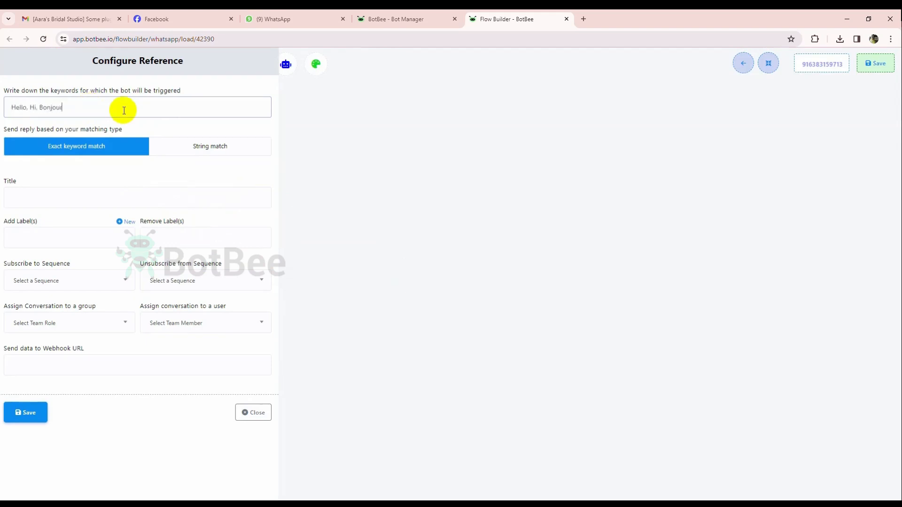
click(94, 203)
text(Hotl bot)
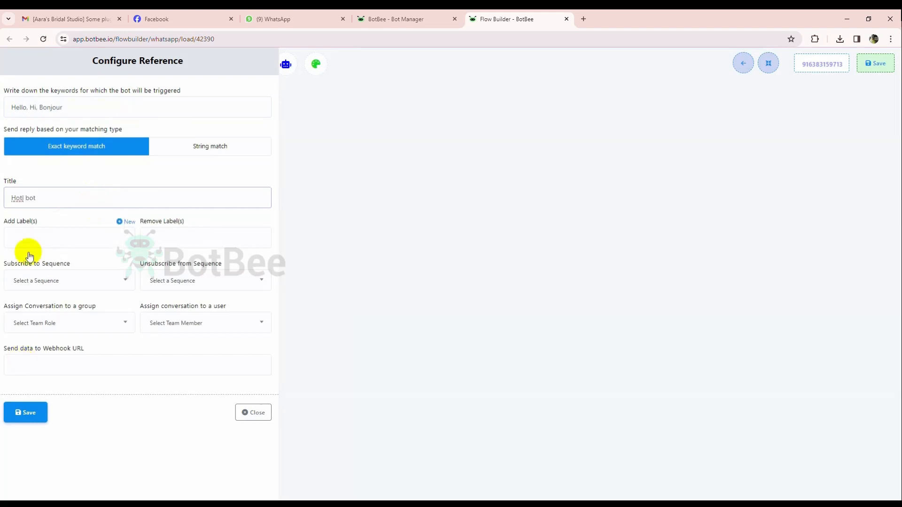
click(24, 203)
text(e)
click(39, 418)
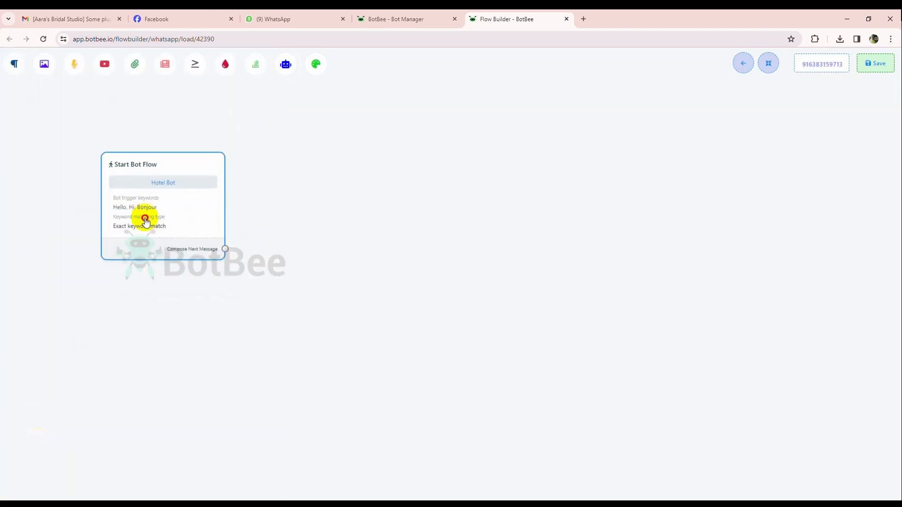
Attach a Text block replying "Welcome to hotel La Petite! Where every moment is crafted for your delight." to the start block and auto-arrange the flow.
drag(177, 225, 245, 185)
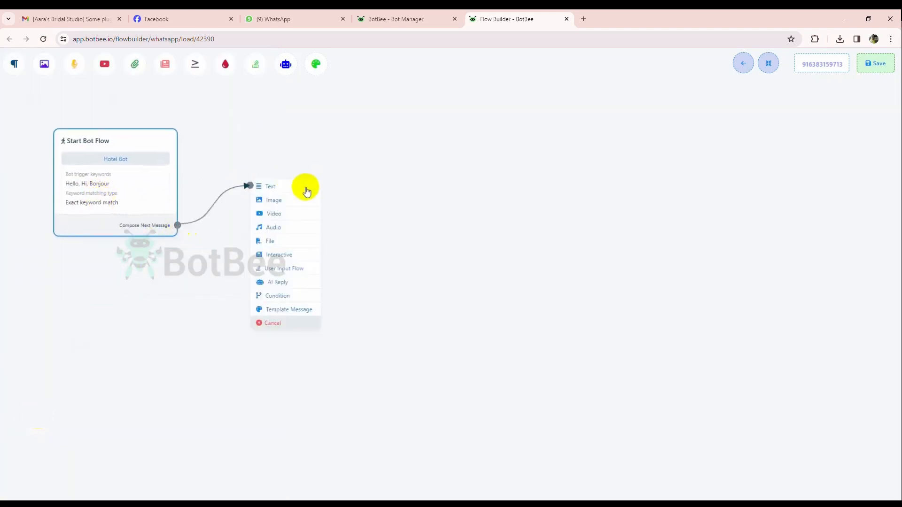
click(306, 188)
drag(338, 245, 278, 227)
double_click(278, 227)
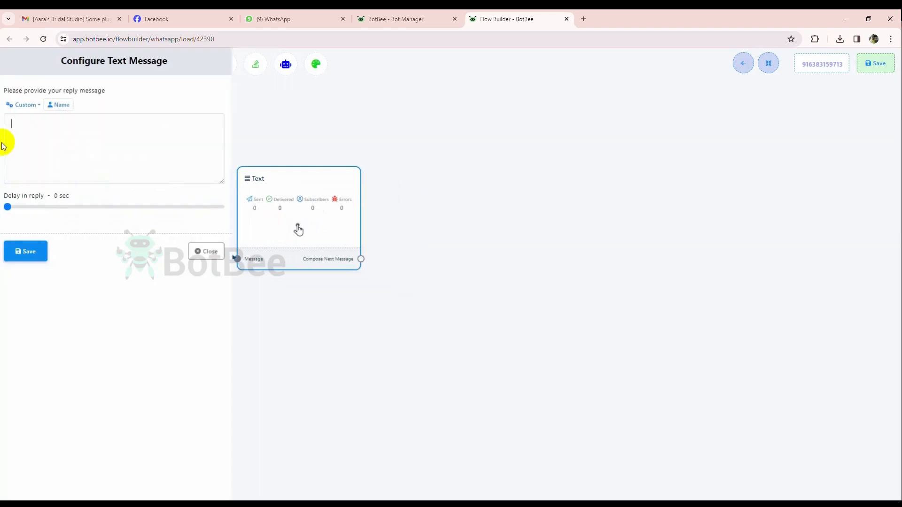
click(60, 137)
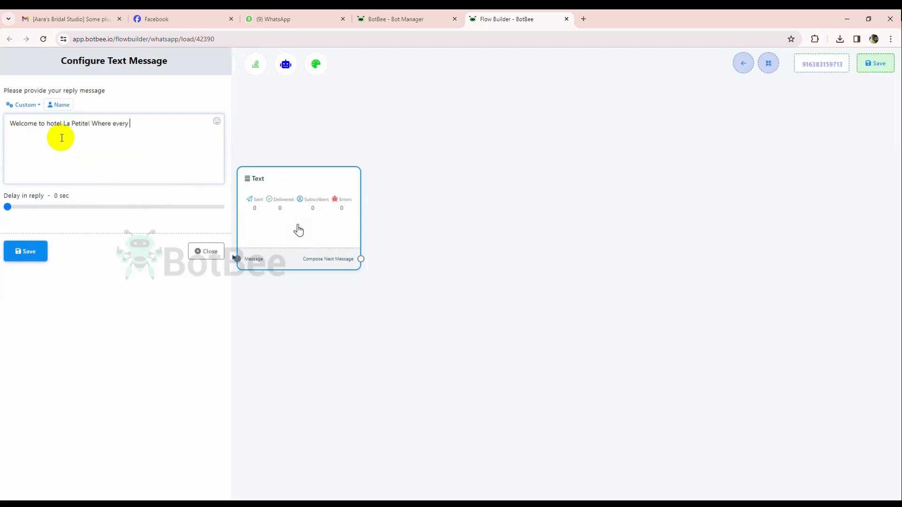
text(Welcome to hotel La Petite! Where every moment is crafted for your delight!)
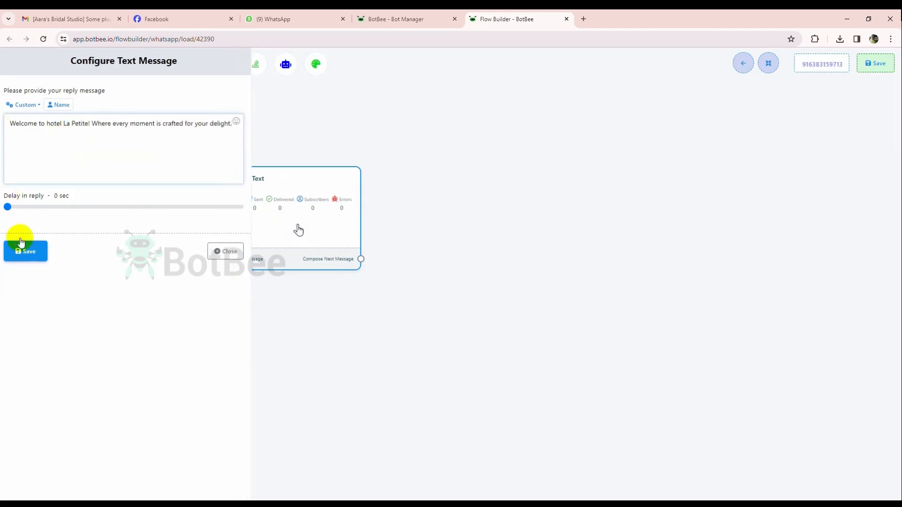
click(26, 252)
click(768, 62)
Connect an Interactive block after the Text block and enter the message body "How may we enhance your stay today?".
drag(625, 220, 402, 141)
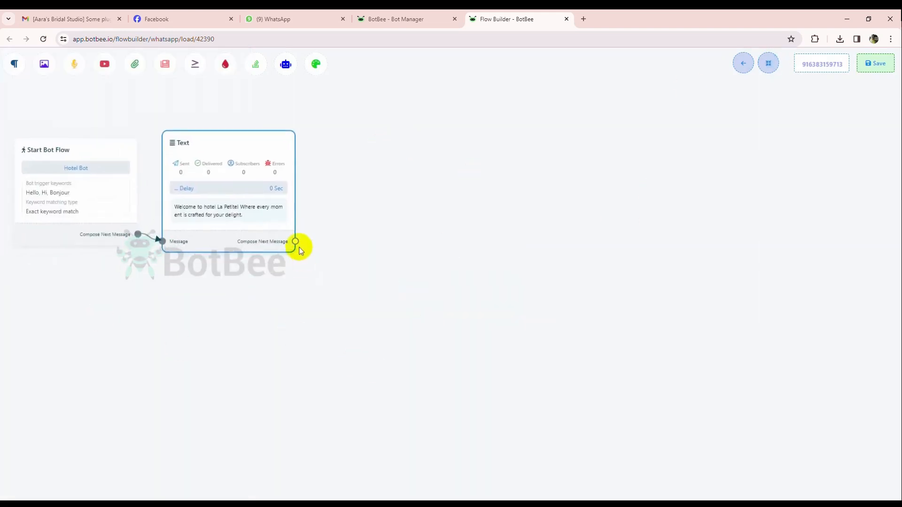
drag(295, 242, 376, 205)
click(407, 275)
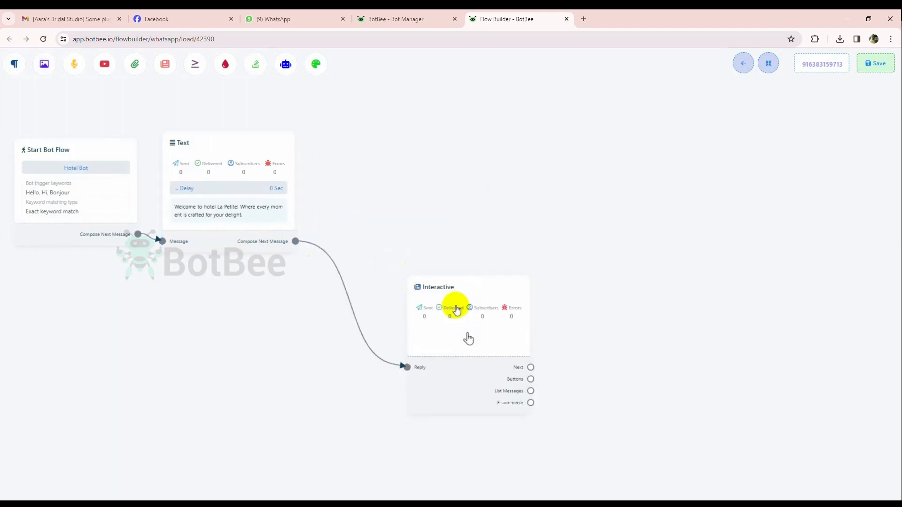
drag(458, 310, 390, 218)
click(390, 219)
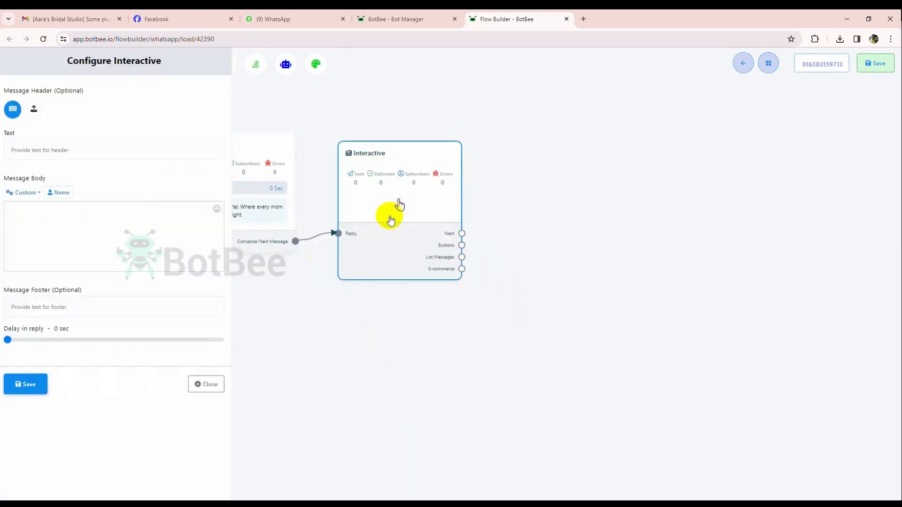
click(124, 229)
text(How may we enhance you)
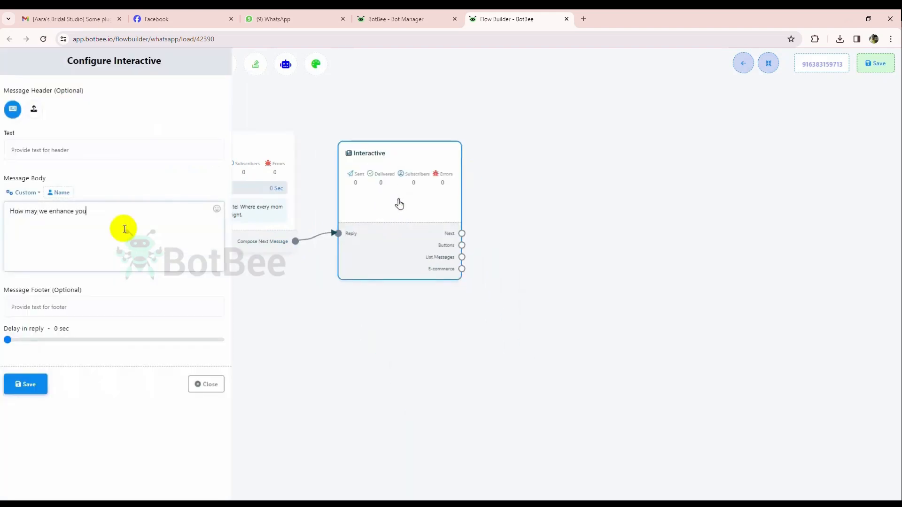
text(r stay today?)
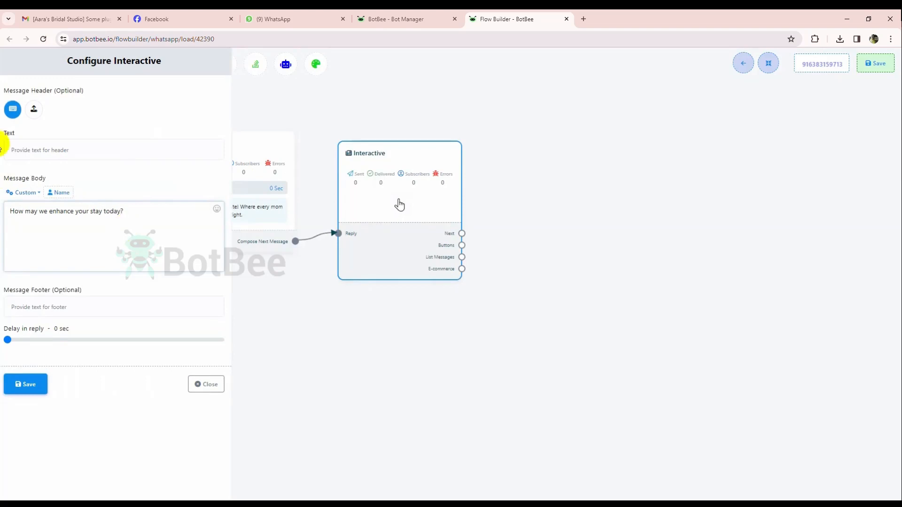
Upload the image window-3178666_1920 as the Interactive message's header, save the block and auto-arrange the flow.
click(33, 109)
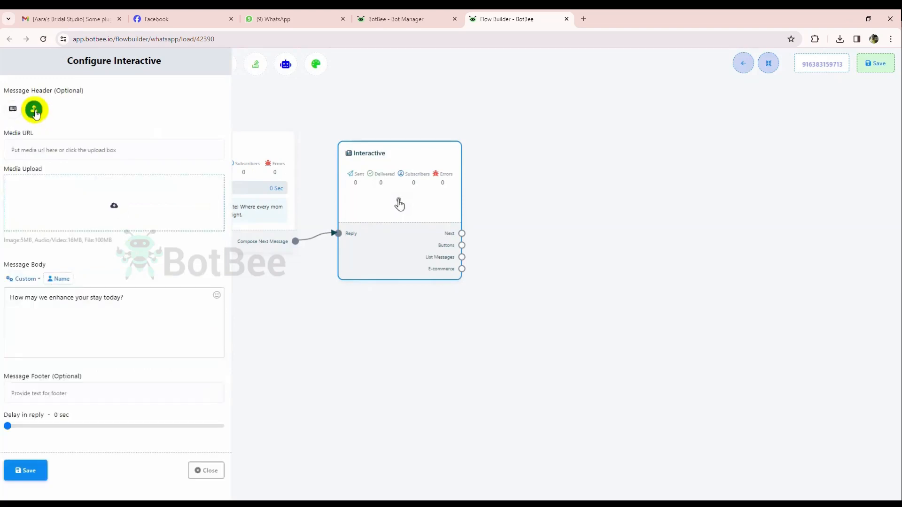
click(115, 203)
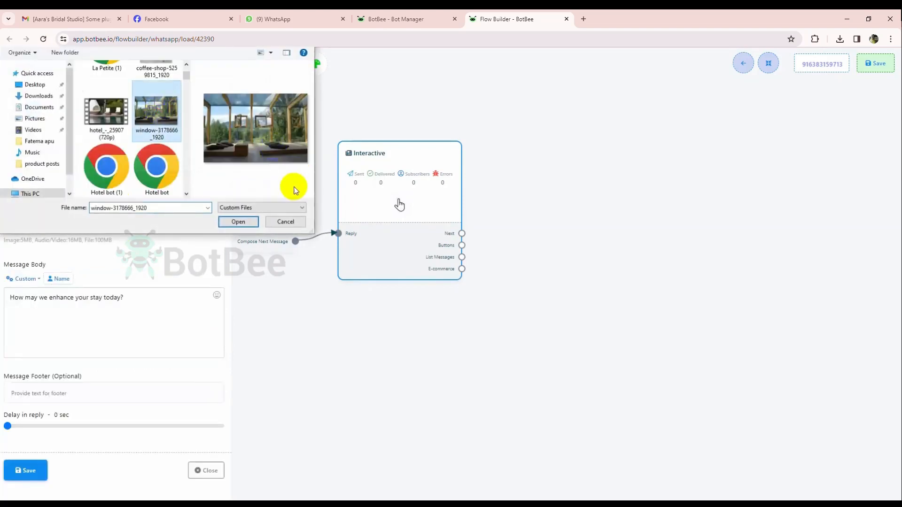
click(237, 222)
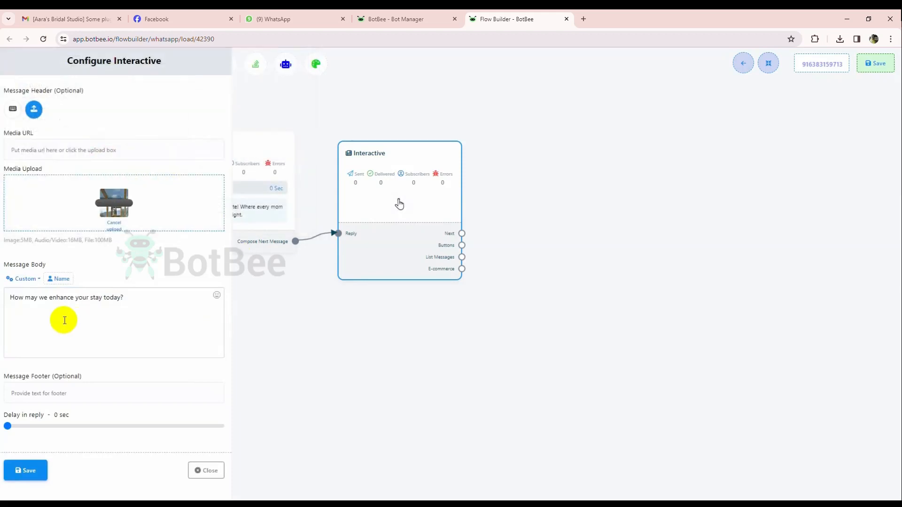
click(27, 474)
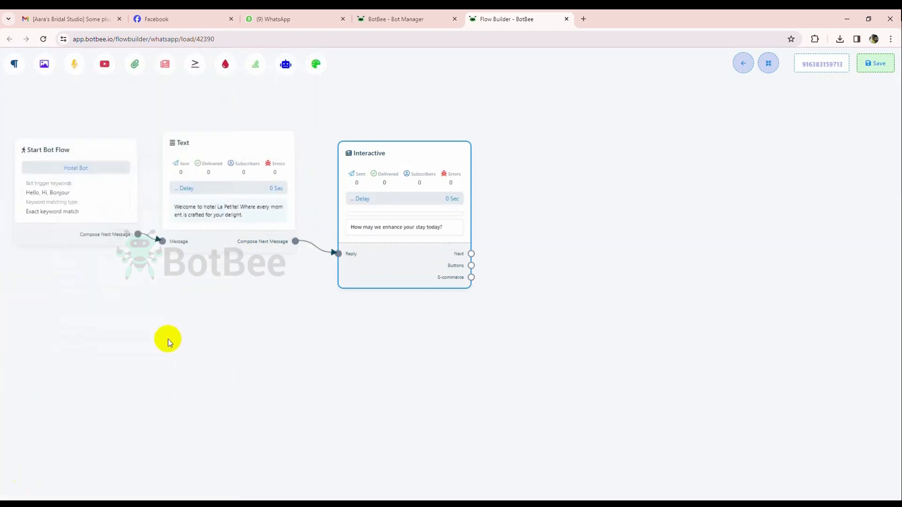
click(766, 65)
Add three Button blocks beside the Interactive block, with the first linked to its Buttons output, and space them out vertically.
drag(503, 175, 351, 208)
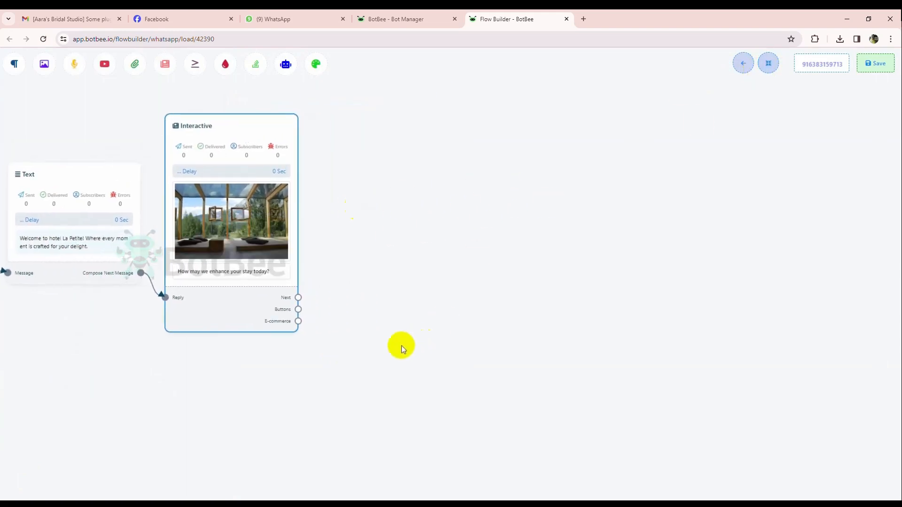
click(394, 252)
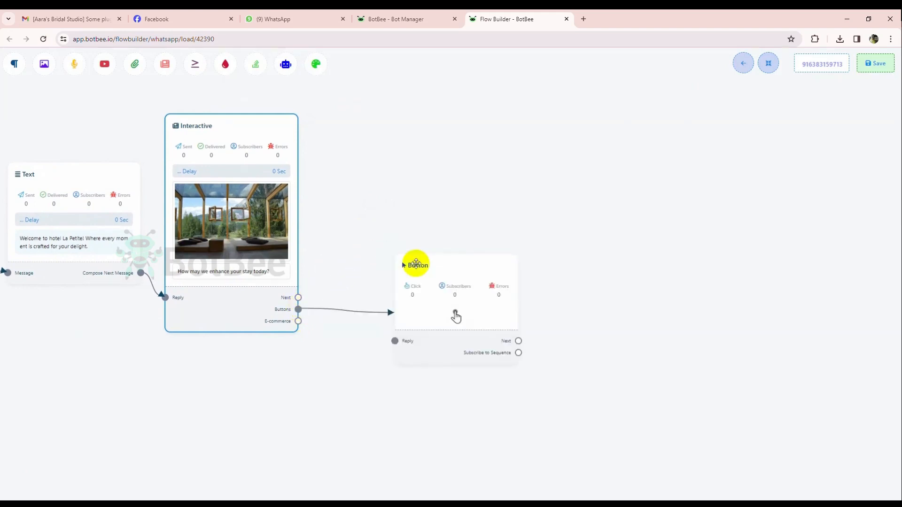
mouse_move(429, 296)
mouse_down()
mouse_move(395, 226)
mouse_move(417, 393)
mouse_move(411, 430)
mouse_up()
click(410, 245)
click(421, 379)
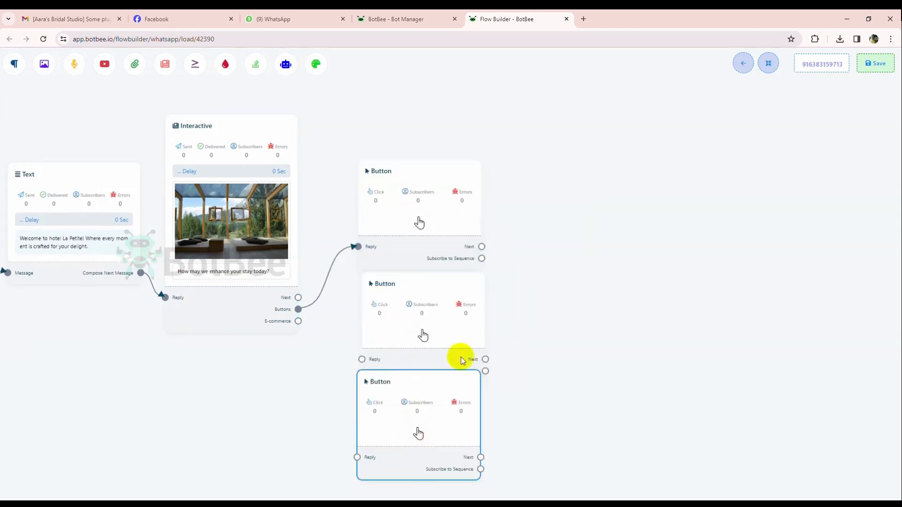
drag(420, 207, 384, 215)
drag(488, 287, 486, 193)
drag(436, 216, 416, 234)
drag(404, 312, 365, 368)
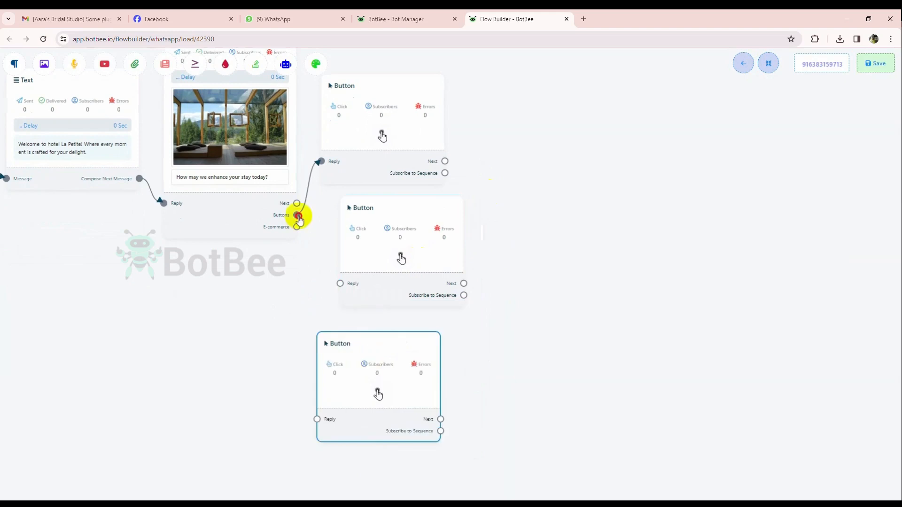
Link the Interactive block's Buttons output to the second and third Button blocks and auto-arrange the flow.
drag(297, 216, 341, 284)
mouse_move(297, 216)
mouse_down()
mouse_move(308, 419)
mouse_move(317, 419)
mouse_up()
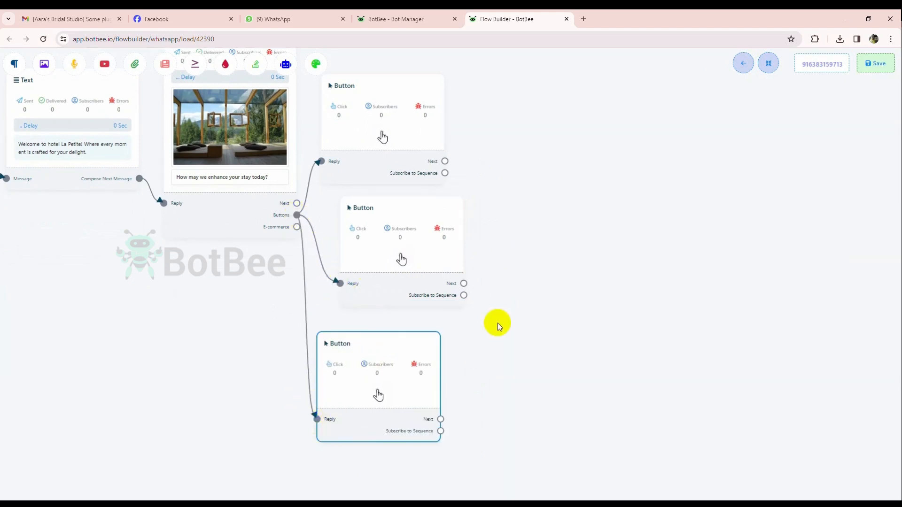
click(769, 63)
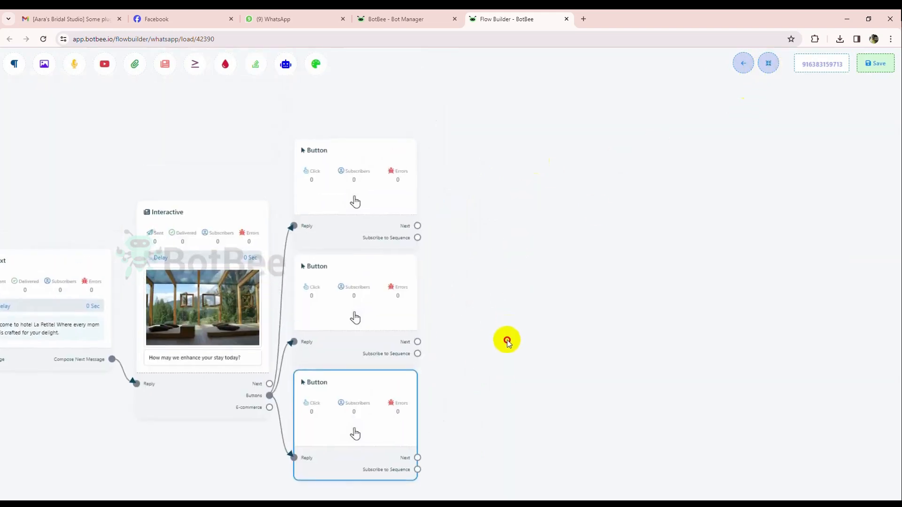
Name the first button "Opulent Pool", set its action to Send Message and save it.
click(354, 204)
click(93, 104)
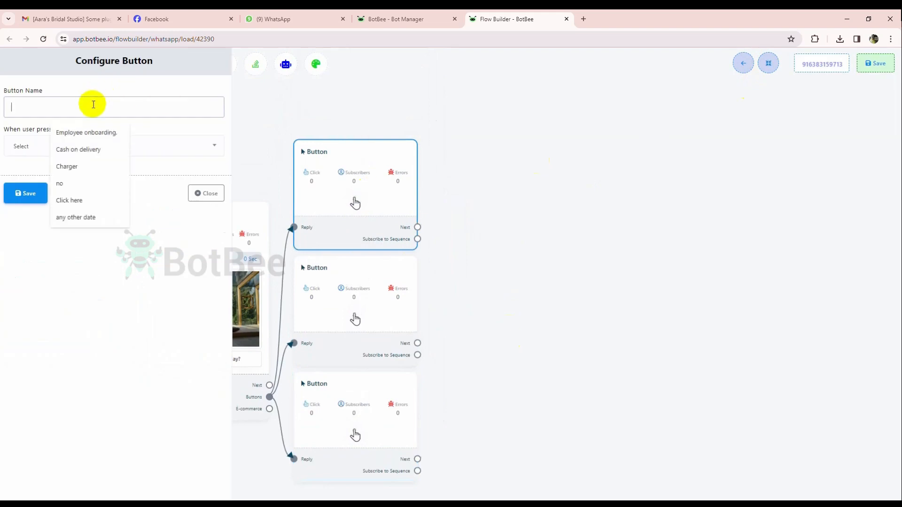
text(Opulent Pool)
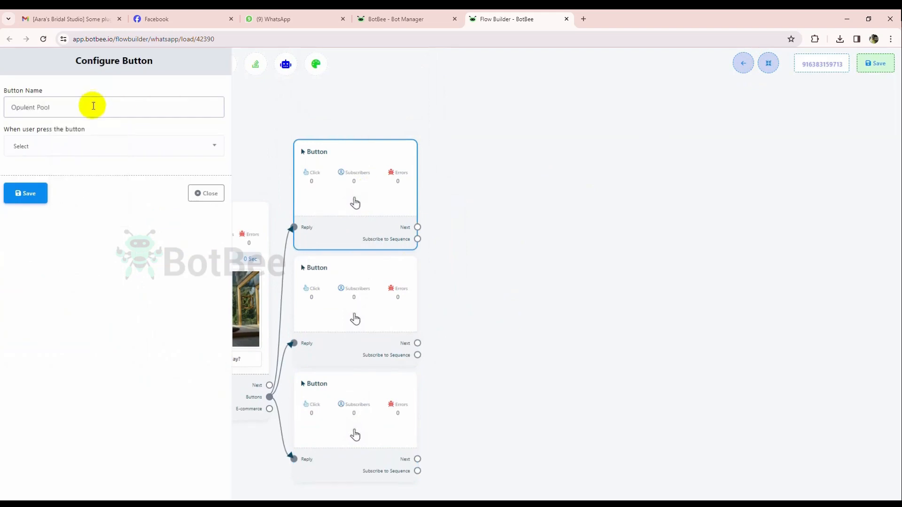
click(86, 144)
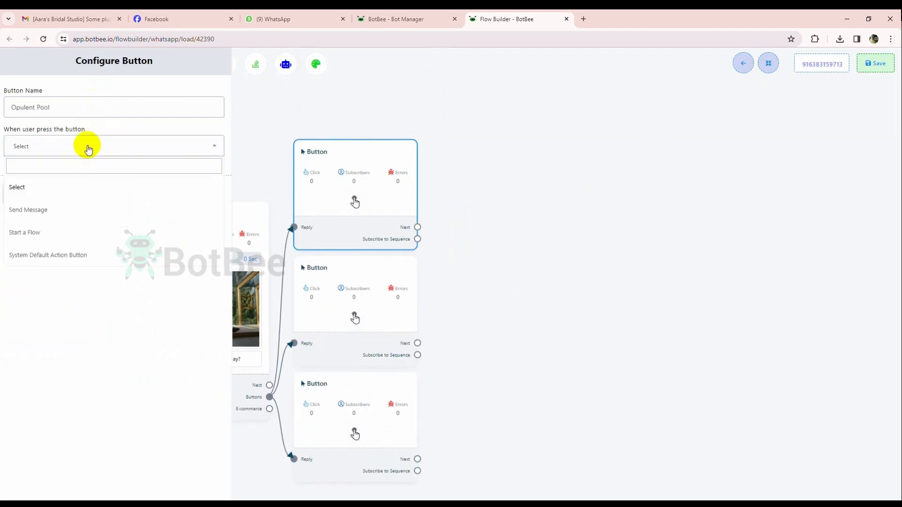
click(60, 210)
click(29, 460)
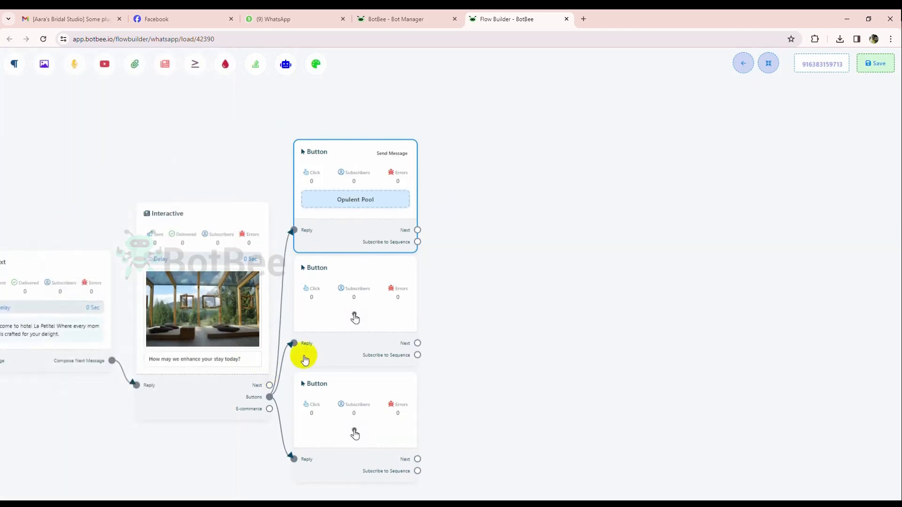
Name the second button "Gourmet Breakfast", set its action to Send Message and save it.
click(329, 342)
click(53, 110)
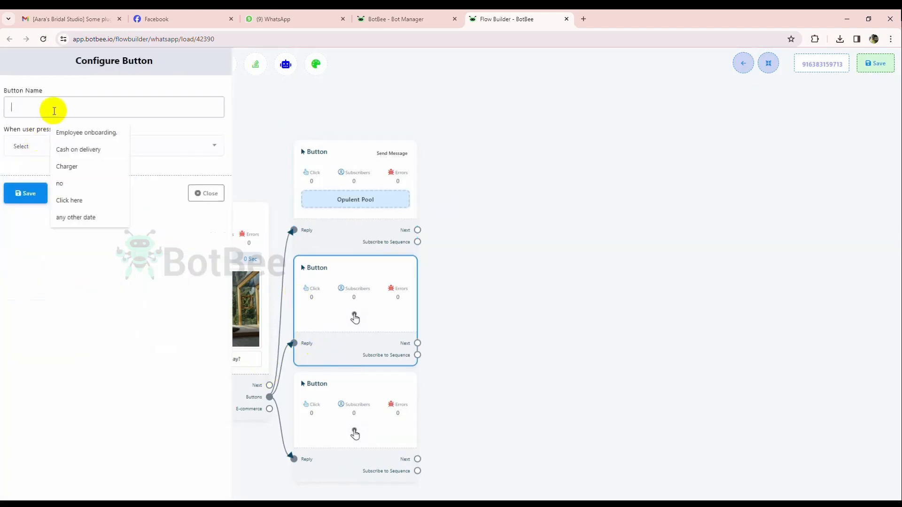
text(Gourmet Breakfast)
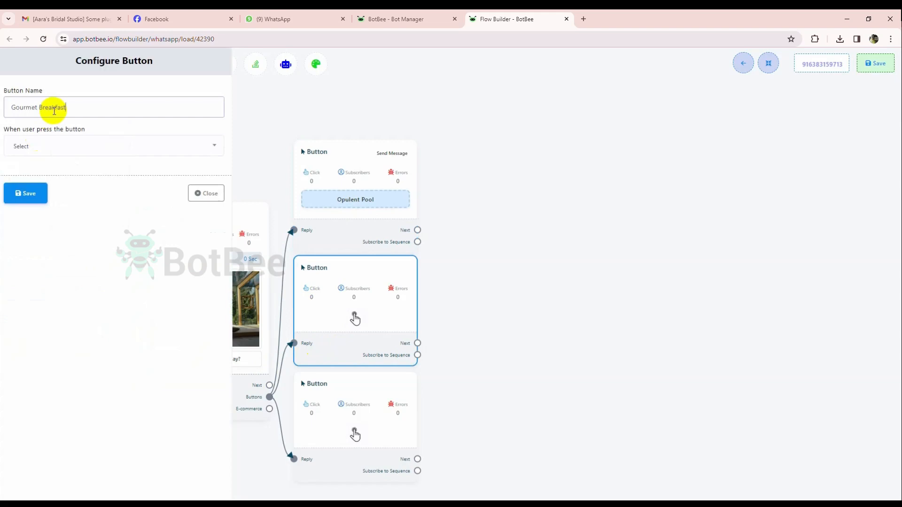
click(61, 145)
click(55, 212)
click(29, 460)
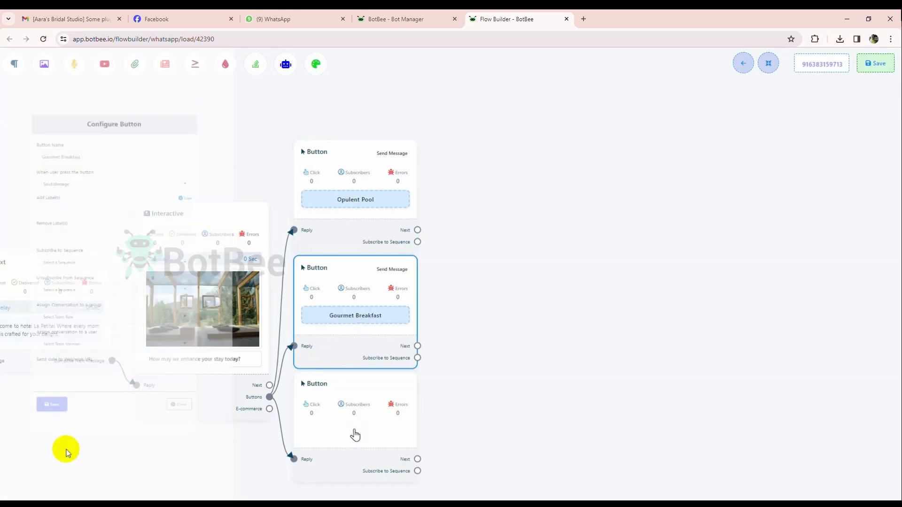
Name the third button "Check-in & Out", set its action to Send Message and save it.
click(328, 417)
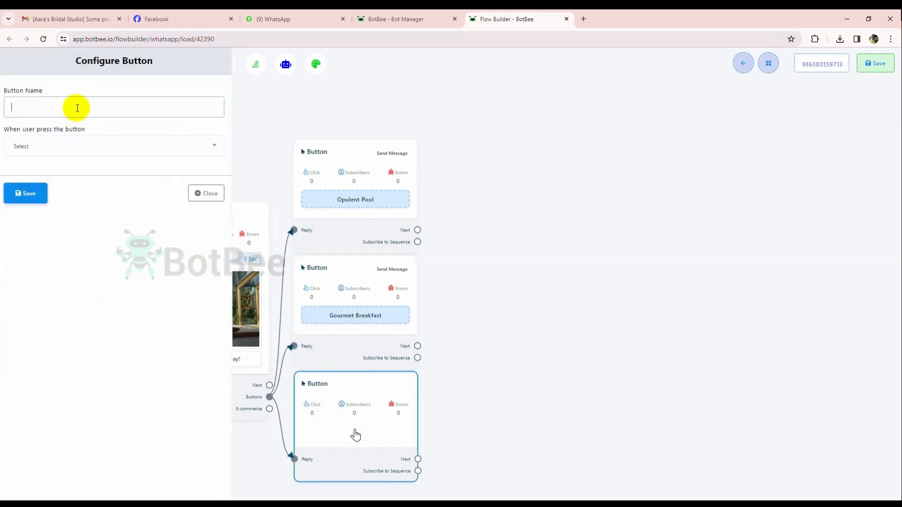
click(77, 108)
text(Check-in & Out)
click(61, 146)
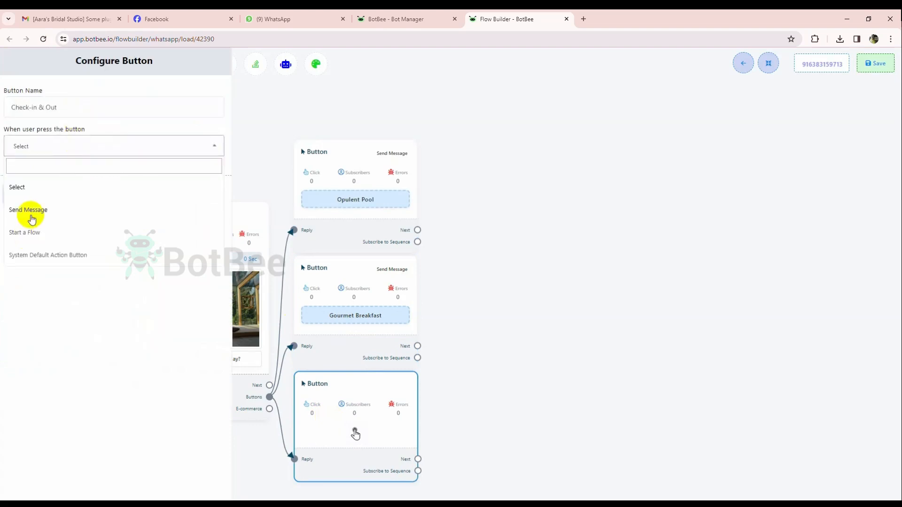
click(31, 213)
click(28, 459)
drag(557, 258, 413, 223)
drag(292, 177, 324, 157)
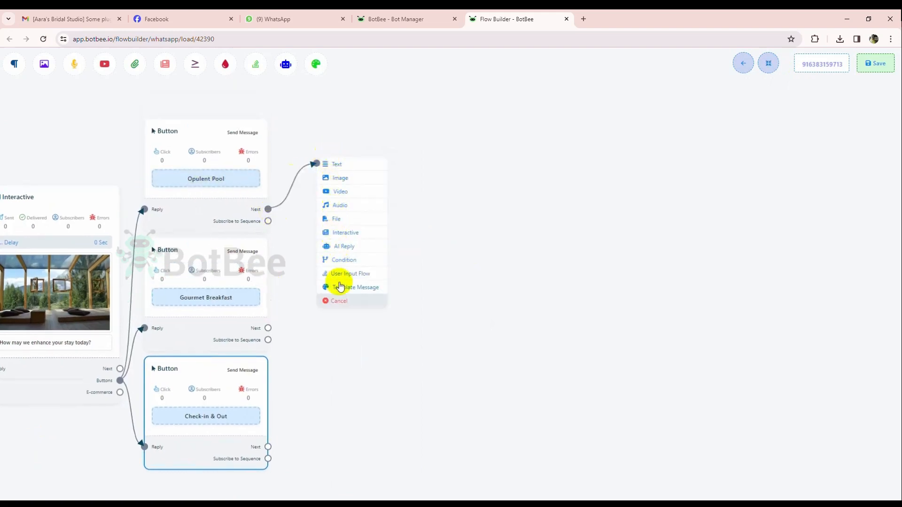
click(348, 180)
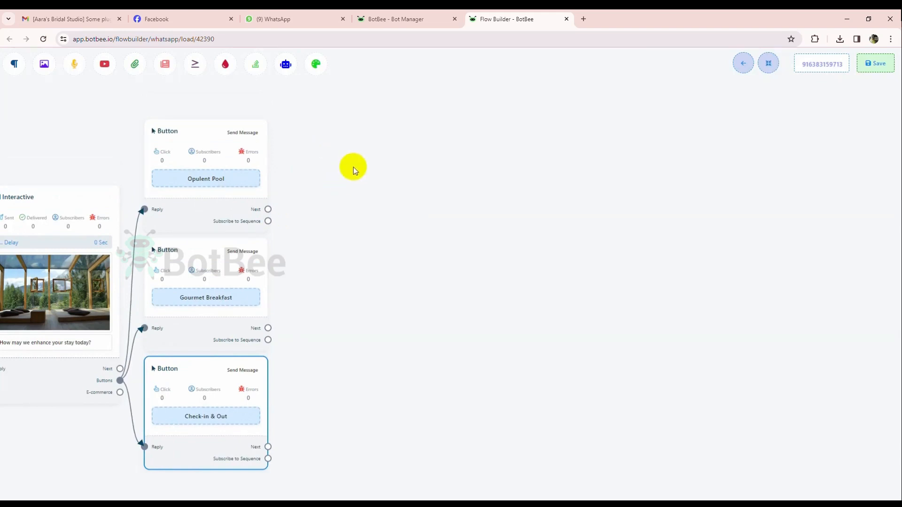
right_click(353, 167)
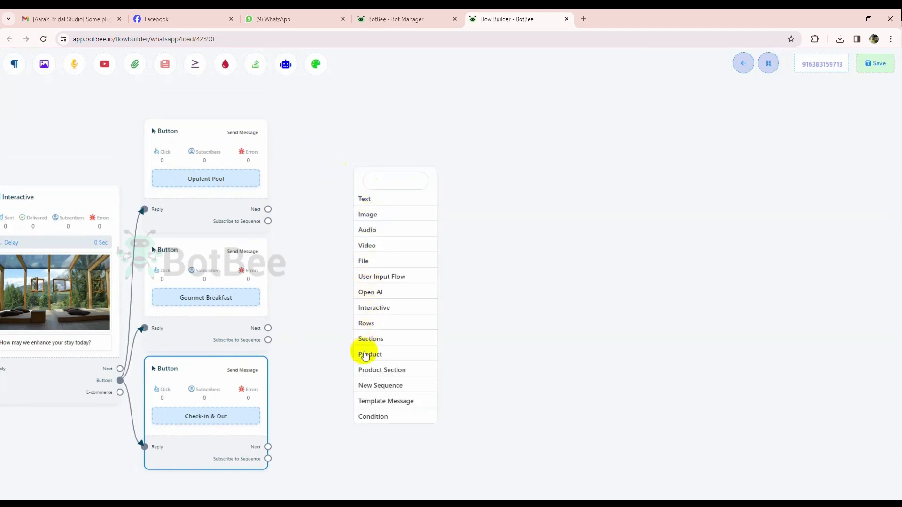
click(334, 216)
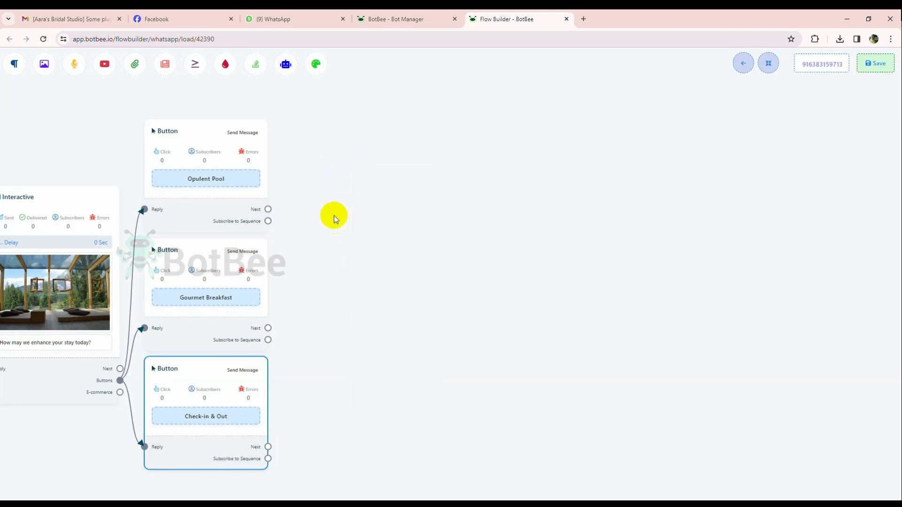
drag(331, 200, 347, 263)
Add an Image block linked to the Opulent Pool button's Next output and delete it again.
drag(44, 64, 358, 206)
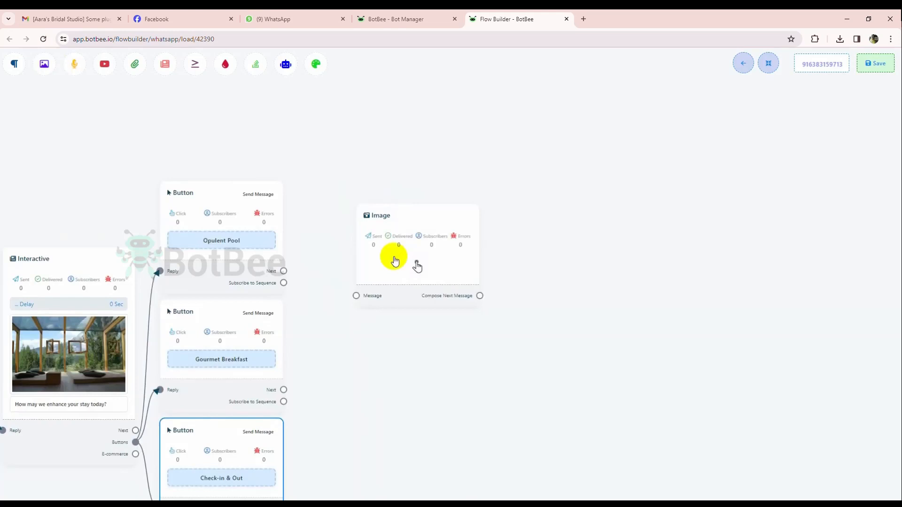
drag(284, 271, 357, 295)
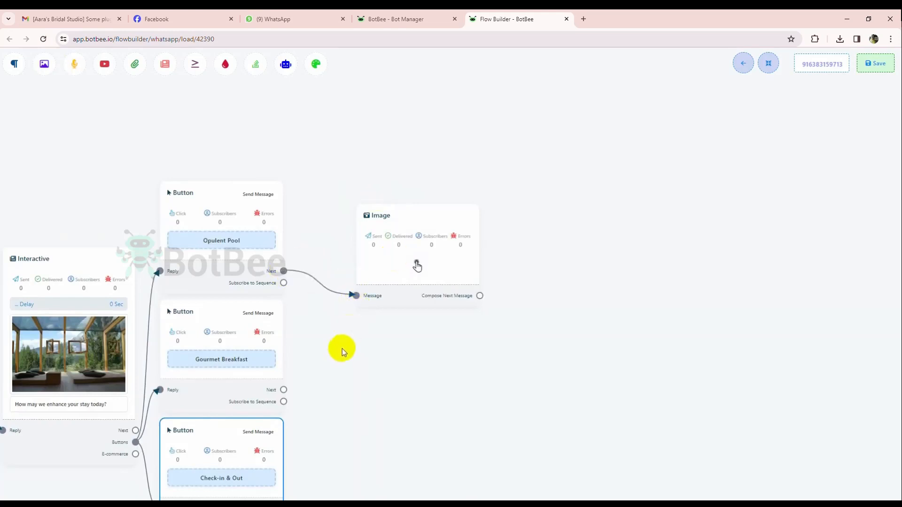
right_click(377, 241)
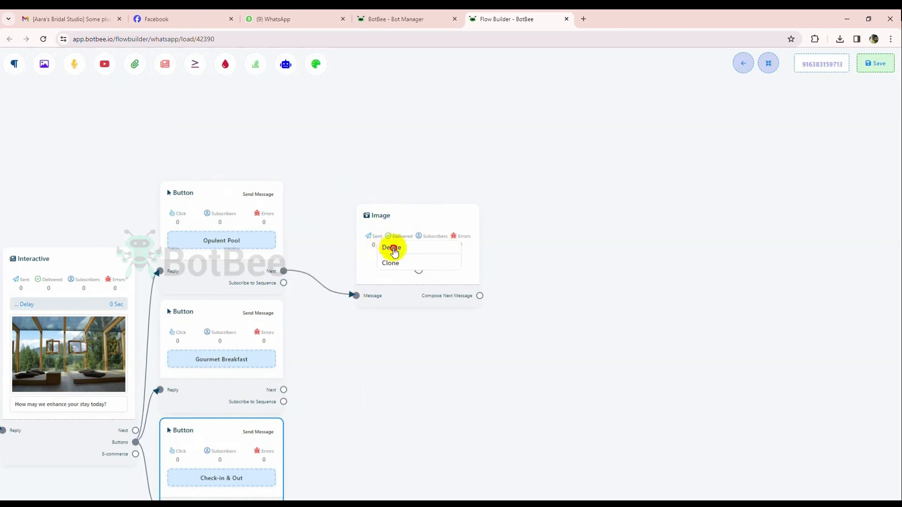
click(393, 249)
Add an Audio block linked to the Opulent Pool button's Next output and delete it again.
drag(73, 70, 360, 216)
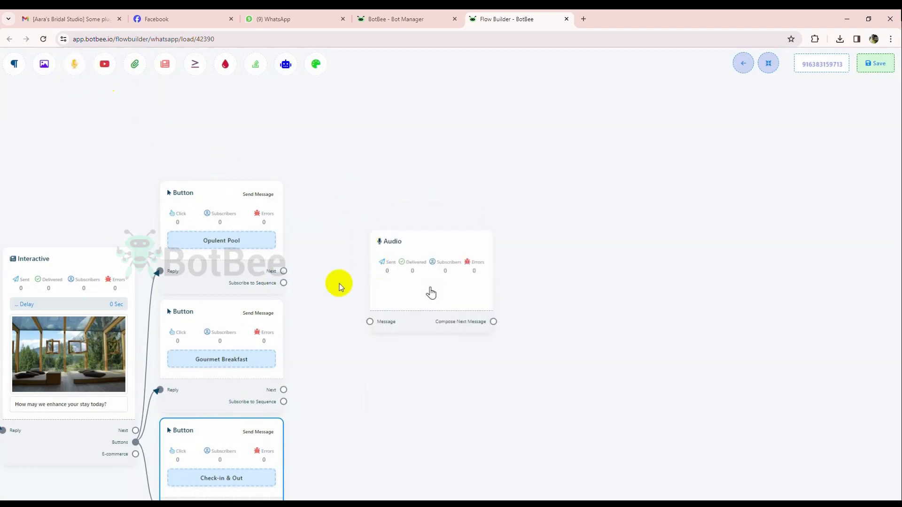
drag(283, 271, 369, 322)
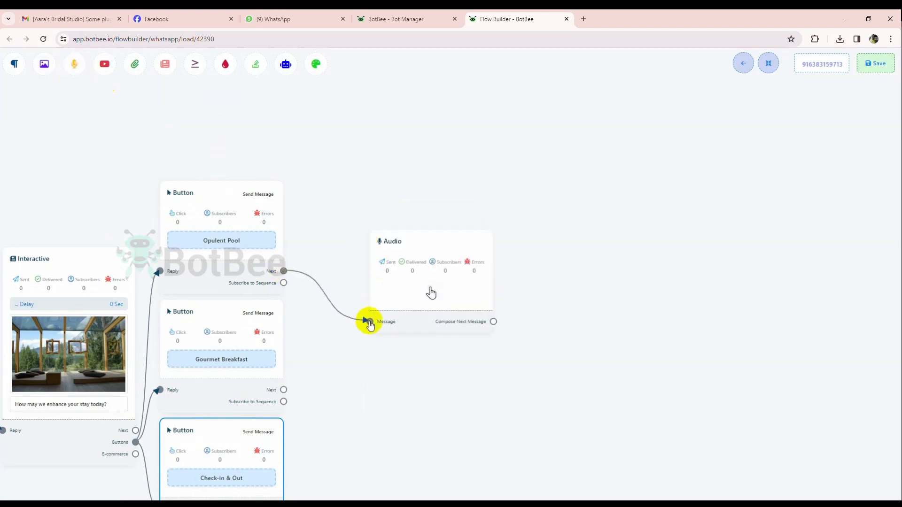
right_click(408, 270)
click(437, 278)
Add an Interactive block linked to the Opulent Pool button's Next output.
drag(380, 324, 359, 259)
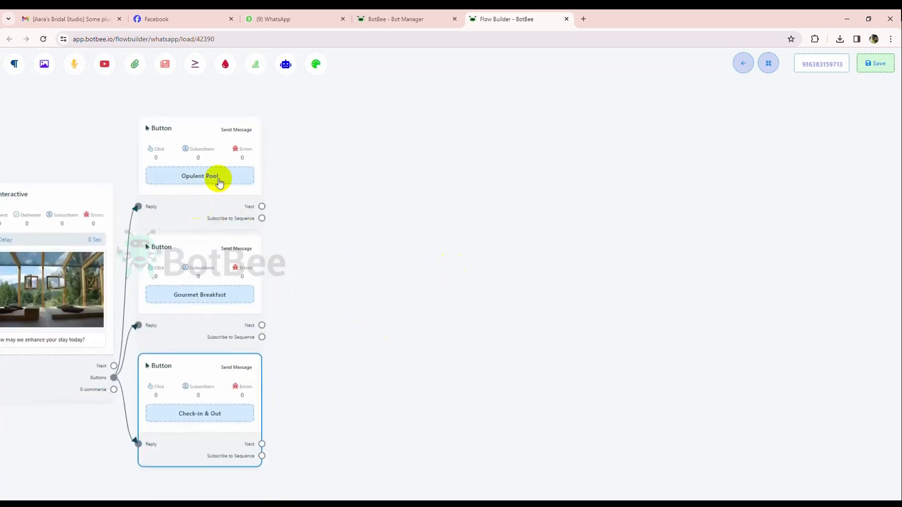
drag(262, 206, 413, 164)
click(439, 234)
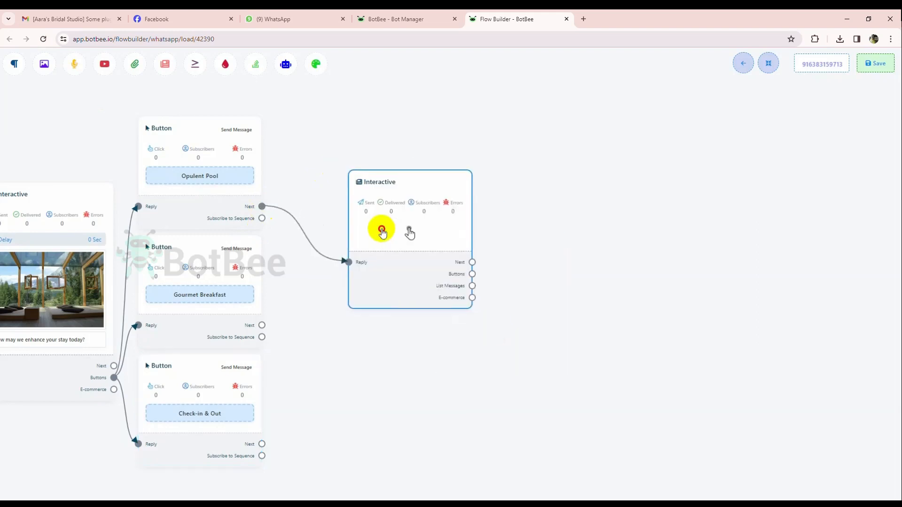
Write the new Interactive block's body, calling the swimming pools "a true oasis of tranquility" and offering help with poolside cabana booking or pool availability.
click(378, 217)
click(53, 221)
text(Wonderful Choice, our swimming pools are a true o)
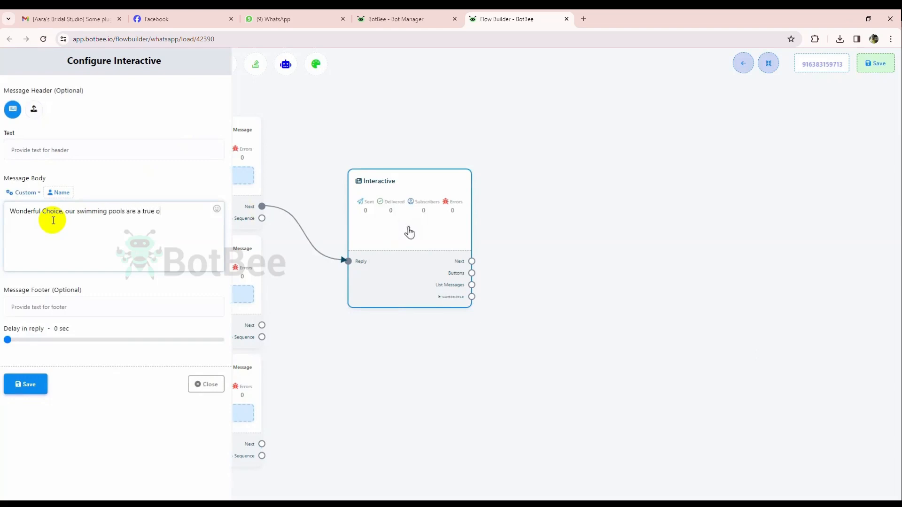
text(asis of tranquility! If you'd like to book)
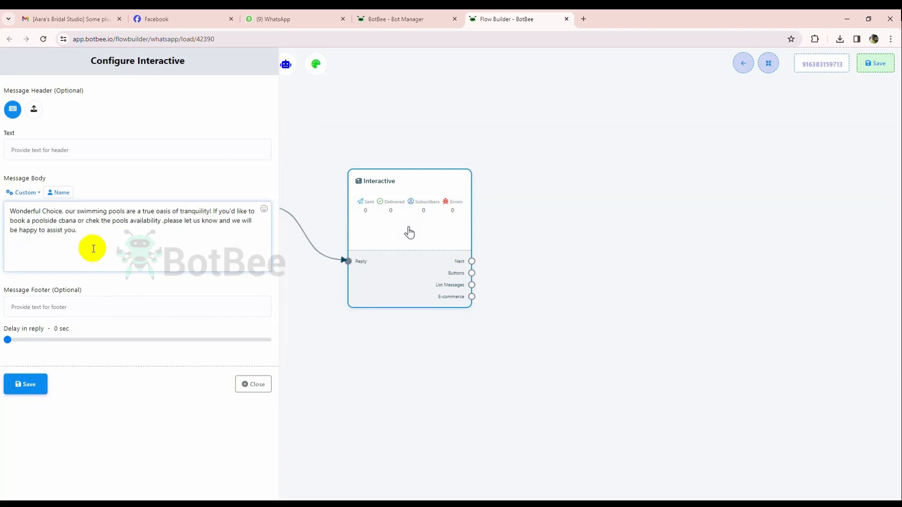
Upload the video "hotel_-_25907 (720p)" as the pool message's media header and save the Interactive block.
click(34, 109)
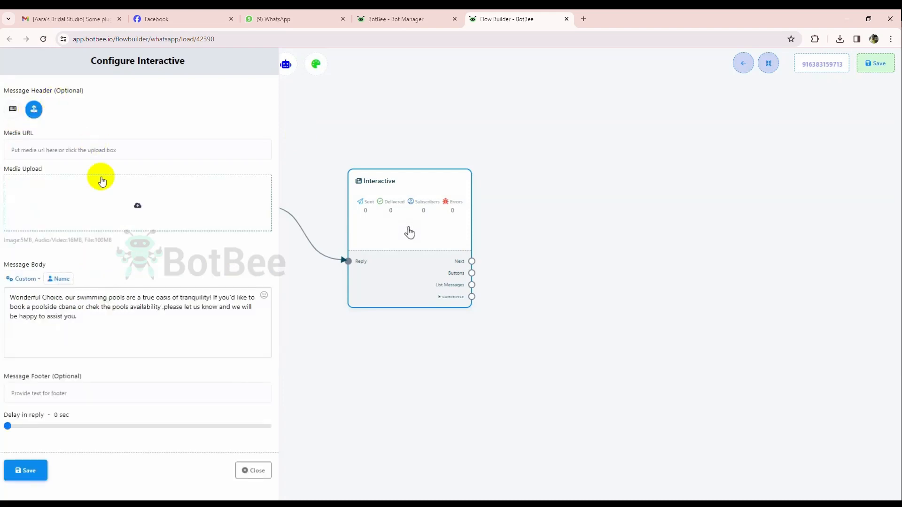
click(105, 193)
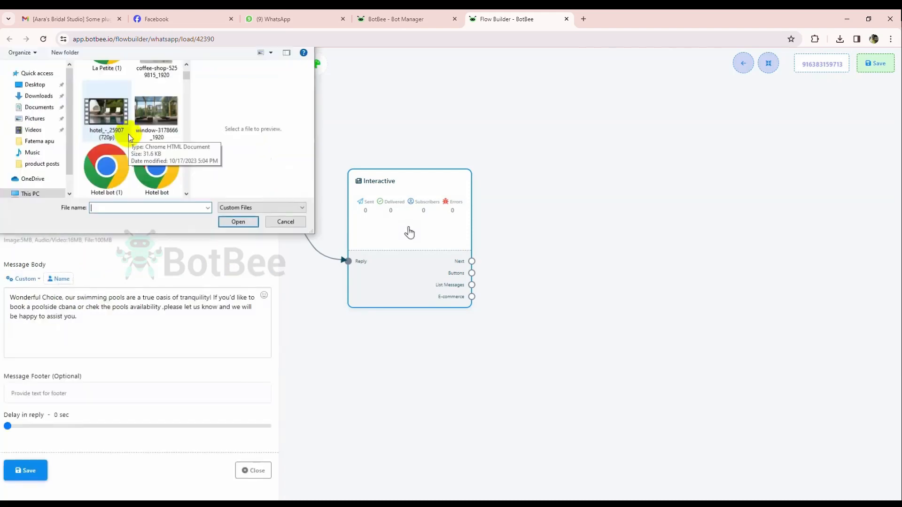
click(102, 116)
click(248, 224)
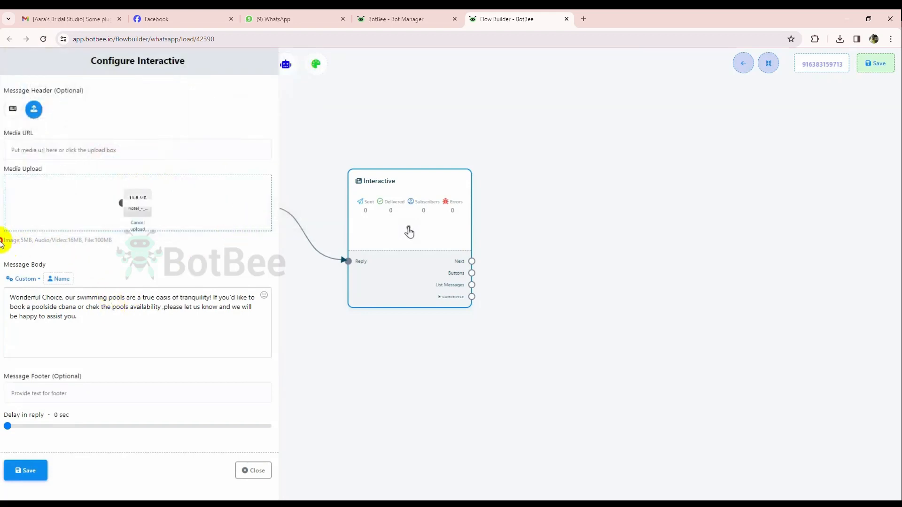
drag(1, 242, 120, 239)
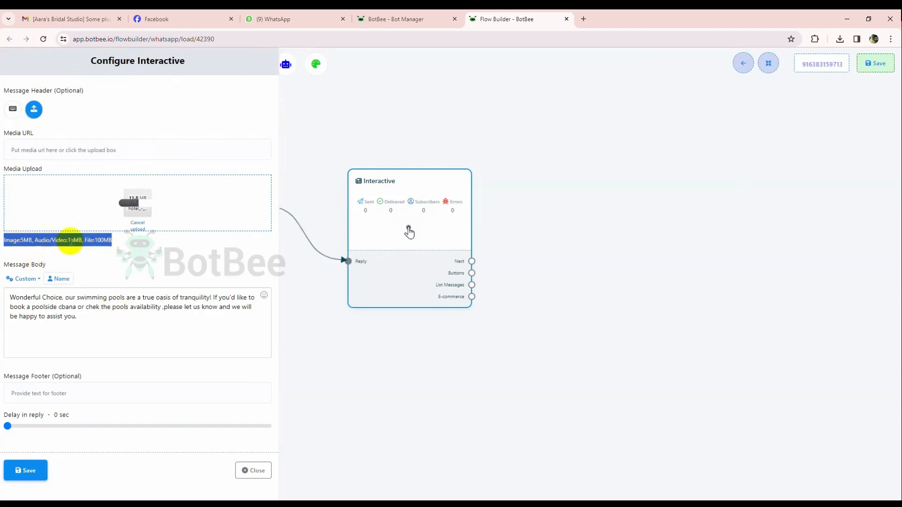
click(114, 240)
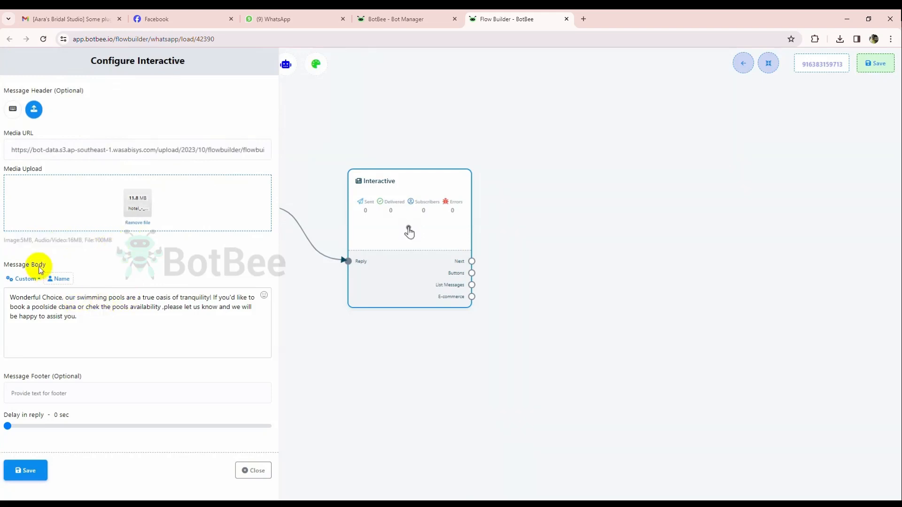
click(25, 471)
Auto-arrange the flow and link the pool Interactive block's Buttons output to two new Button blocks.
drag(339, 344, 153, 287)
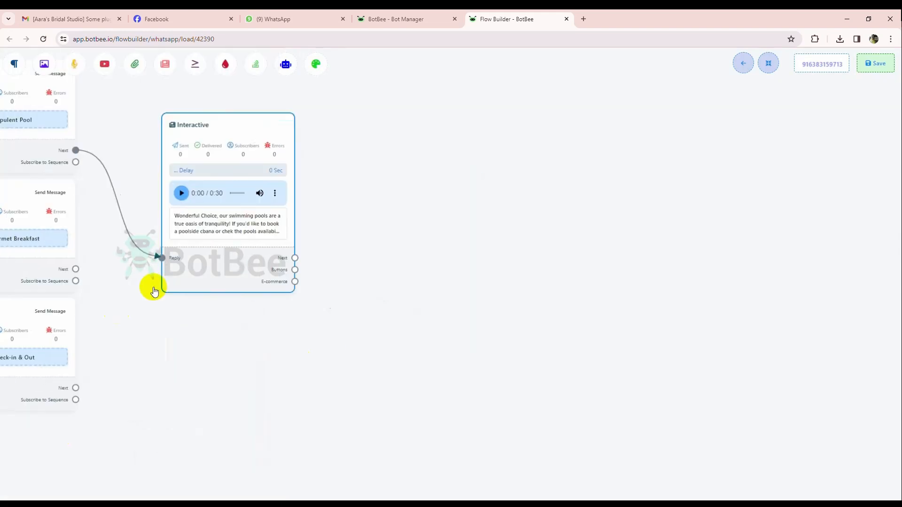
click(770, 65)
drag(259, 274, 217, 219)
drag(248, 252, 268, 248)
drag(266, 243, 382, 286)
drag(397, 191, 350, 198)
Name the pool message's first button "Poolside Cabana", set its action to Send Message and save it.
double_click(356, 184)
click(105, 109)
text(P)
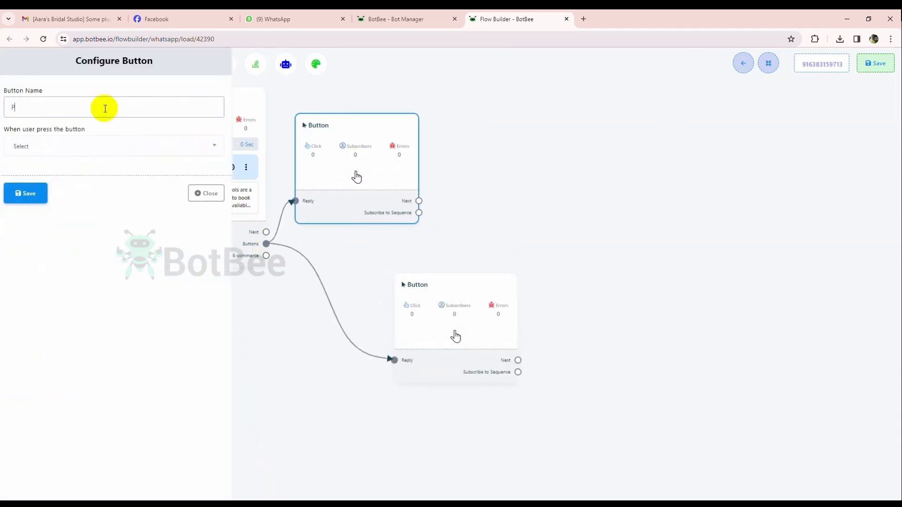
text(oolside Cabana)
click(97, 146)
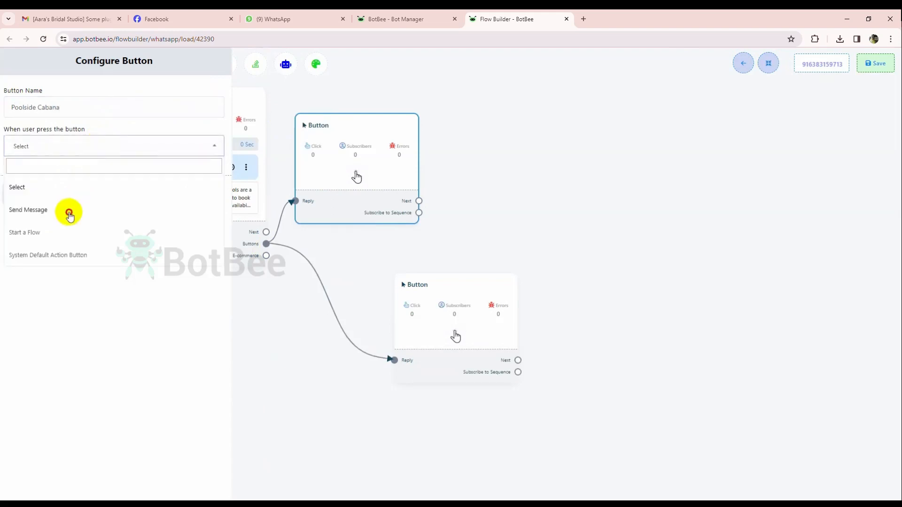
click(69, 215)
click(22, 460)
Name the pool message's second button "Book a Poolside", set its action to Send Message and save it.
drag(414, 347, 360, 338)
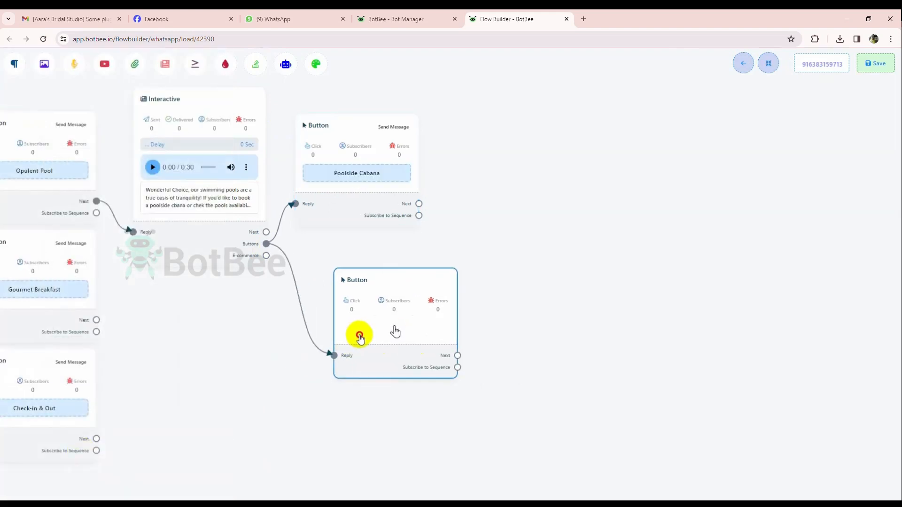
double_click(363, 326)
click(107, 108)
text(B)
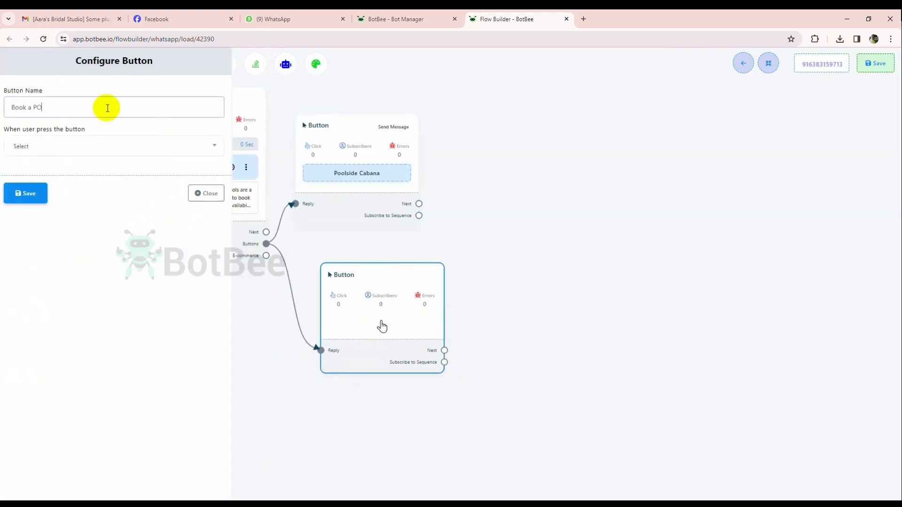
text(ook a Poolside)
click(96, 146)
click(66, 210)
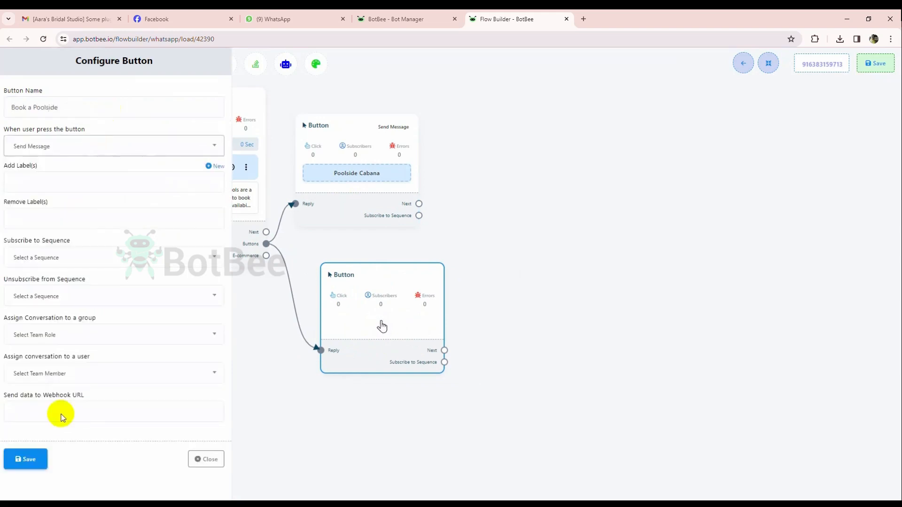
click(28, 460)
Auto-arrange the flow and add a Text block linked to the Poolside Cabana button's Next output.
click(768, 63)
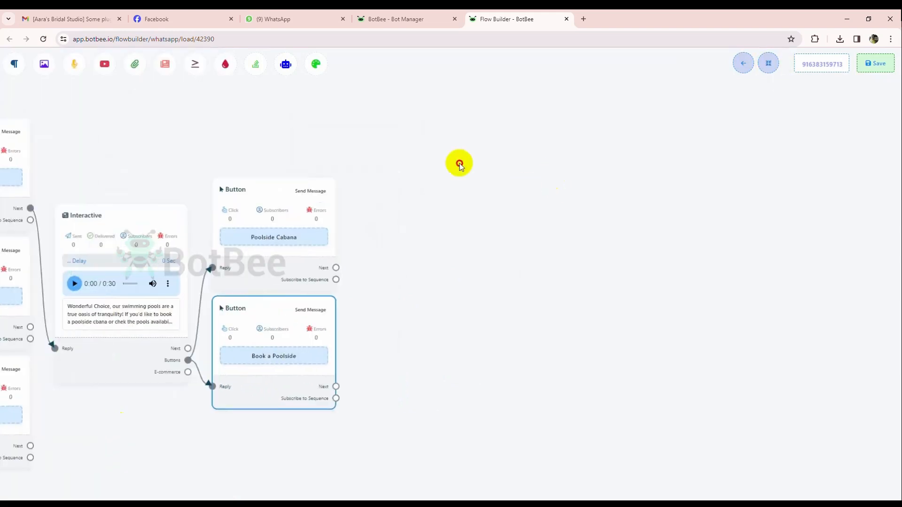
drag(293, 230, 412, 181)
click(414, 182)
drag(453, 245, 383, 205)
Set the Text block's reply to "We regret to inform you that our poolside cabanas are currently fully booked!" and save it.
double_click(383, 205)
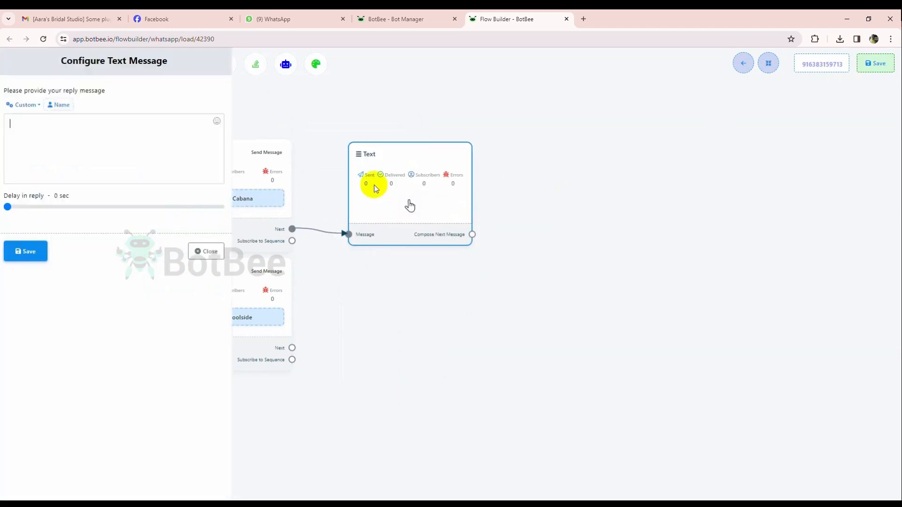
click(121, 125)
text(We regret to inform you that)
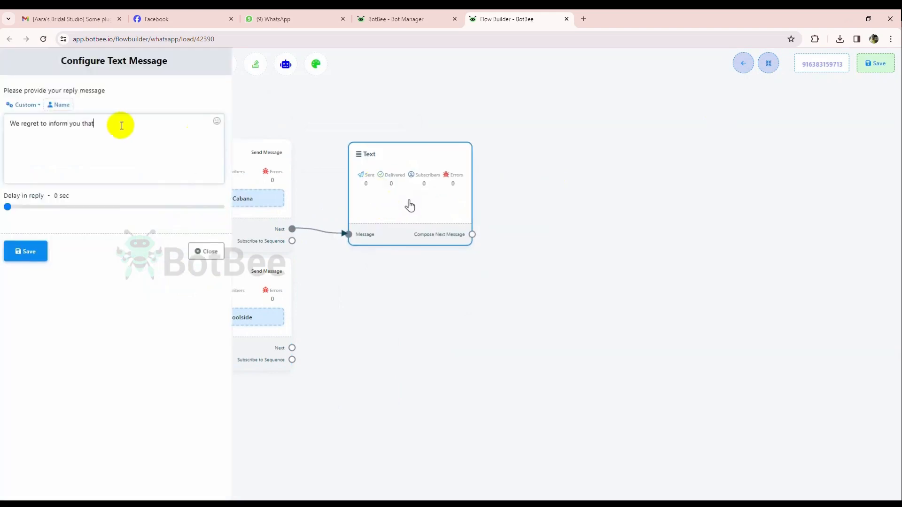
text( our poolside cabanas are currently ful)
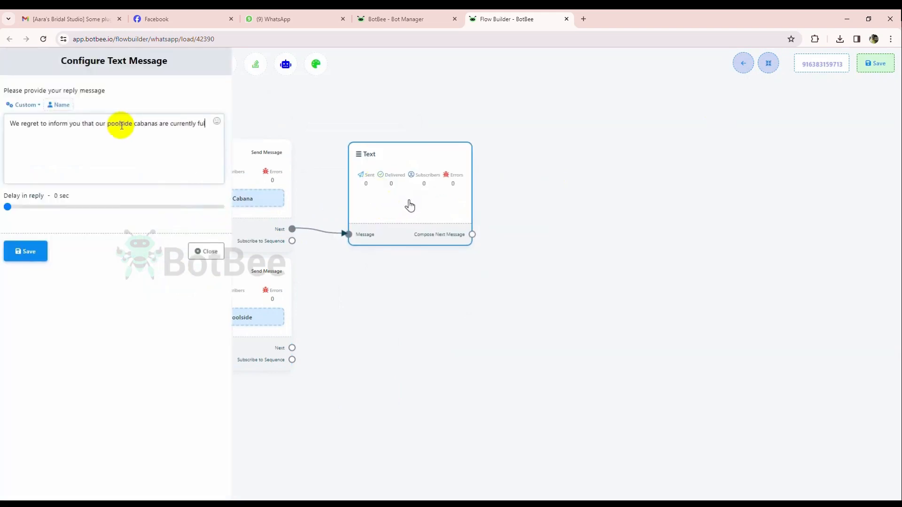
text(ly booked!)
click(26, 251)
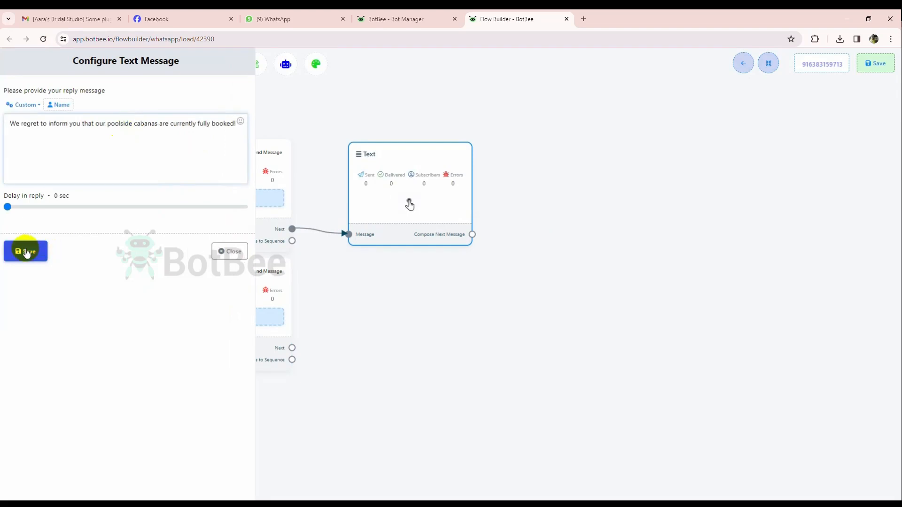
Add a Text block after the Book a Poolside button with the reply "Great! Lets get the process started." and save it.
drag(456, 334, 326, 292)
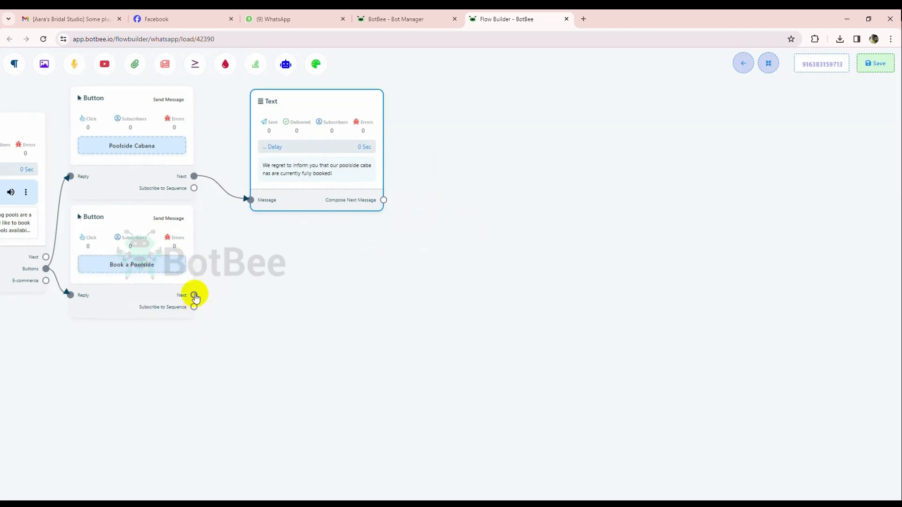
drag(194, 295, 282, 263)
click(283, 265)
drag(340, 323, 288, 308)
double_click(288, 309)
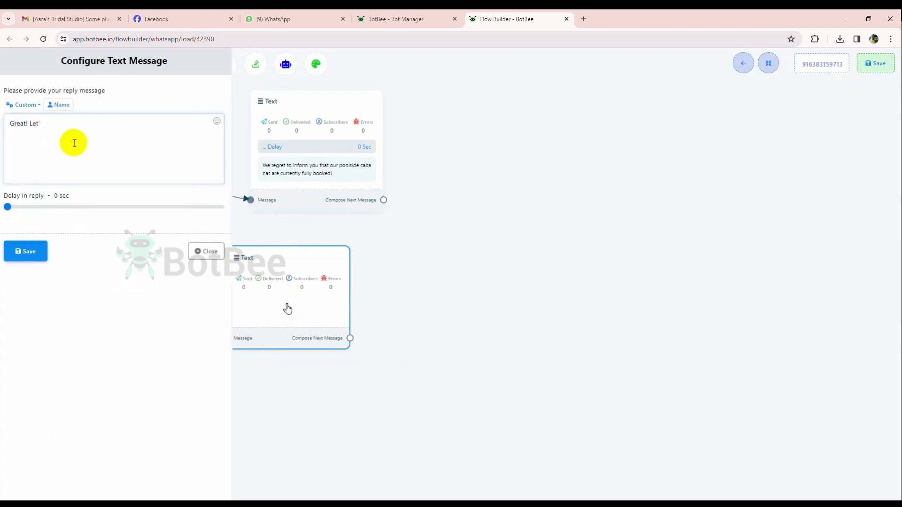
text(rted.)
click(26, 252)
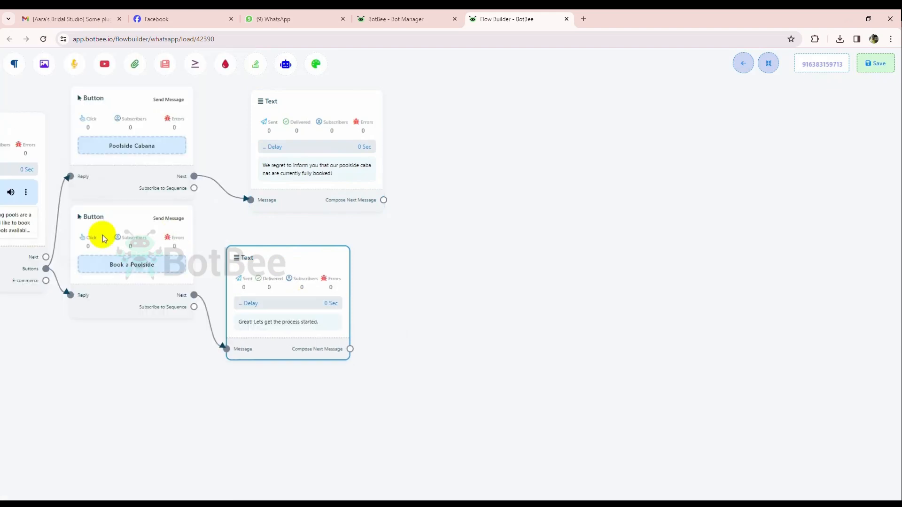
Auto-arrange the flow and add a User Input Flow block linked to the "Great!" Text block's Compose Next Message output.
click(770, 65)
drag(498, 260, 314, 203)
drag(175, 265, 449, 227)
drag(391, 405, 333, 362)
click(425, 284)
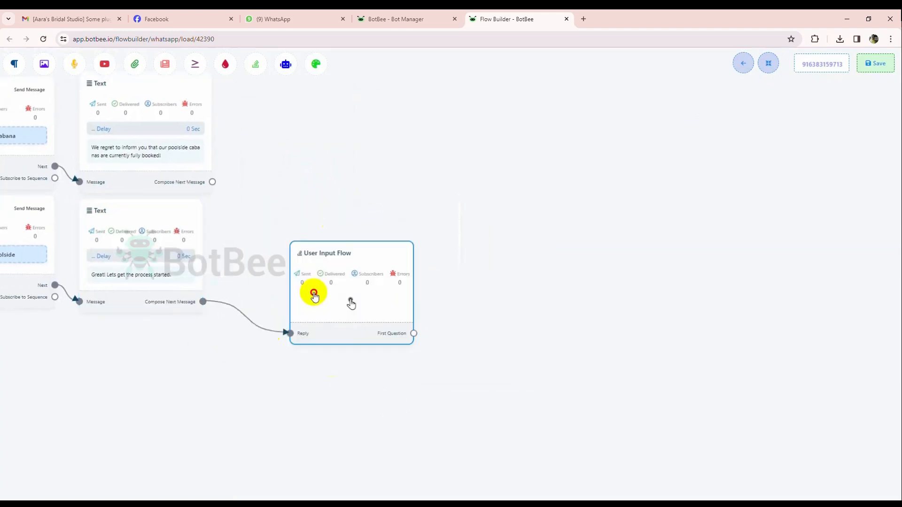
Name the User Input Flow campaign "Booking/Reservation" and save it.
drag(351, 303, 328, 292)
double_click(328, 293)
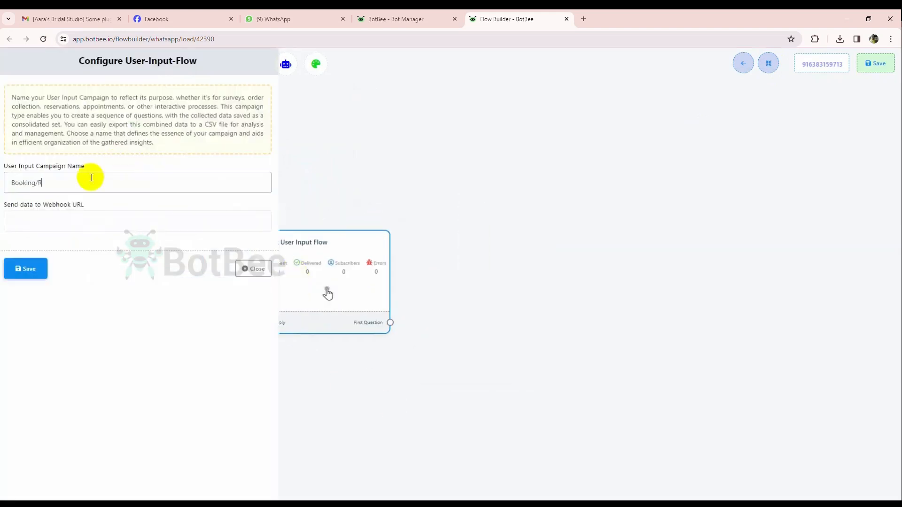
text(n)
drag(11, 97, 266, 97)
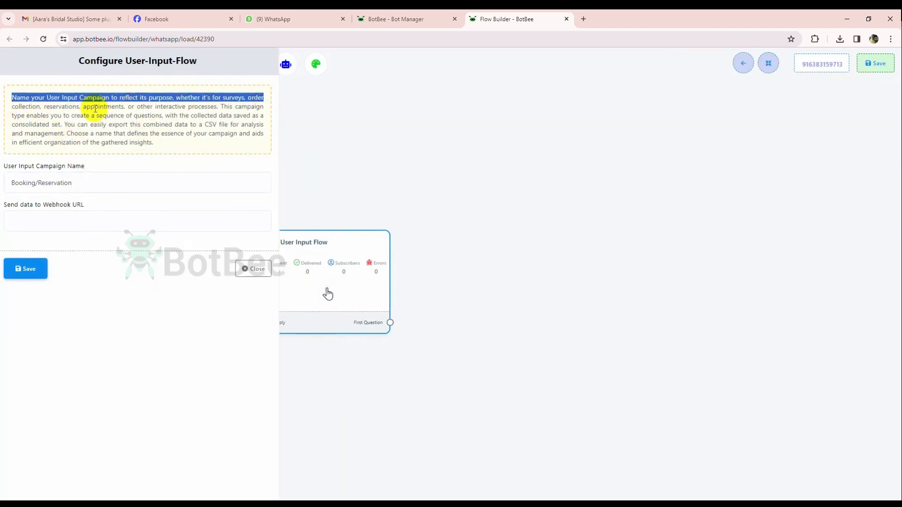
click(148, 145)
click(25, 268)
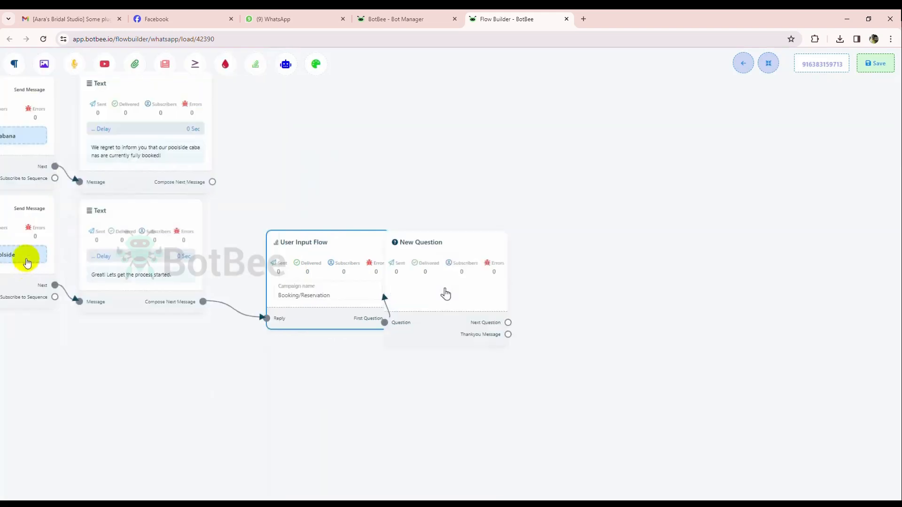
Configure the first question as free keyboard input, "To assist you better, could you please provide your name?", save the answer to custom field Name, and save it.
drag(458, 275, 489, 276)
drag(366, 352, 238, 329)
drag(221, 286, 177, 276)
drag(332, 263, 296, 261)
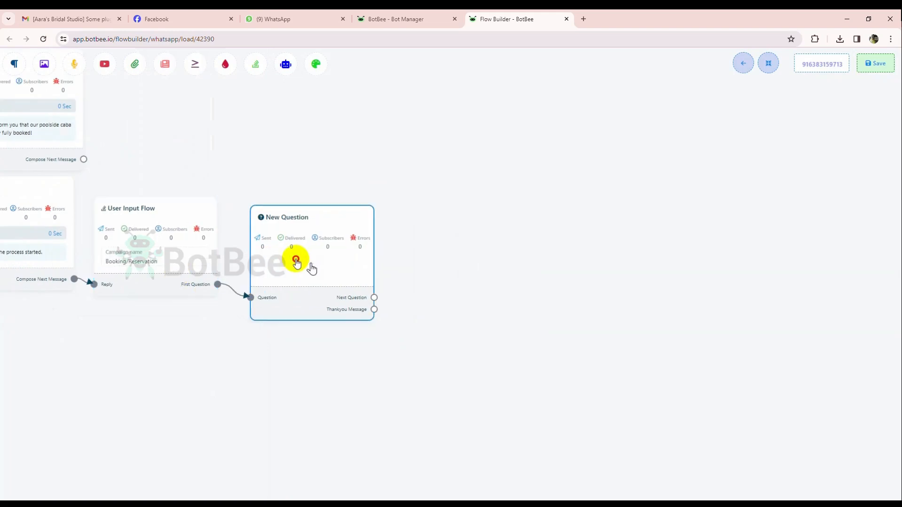
double_click(296, 261)
click(12, 108)
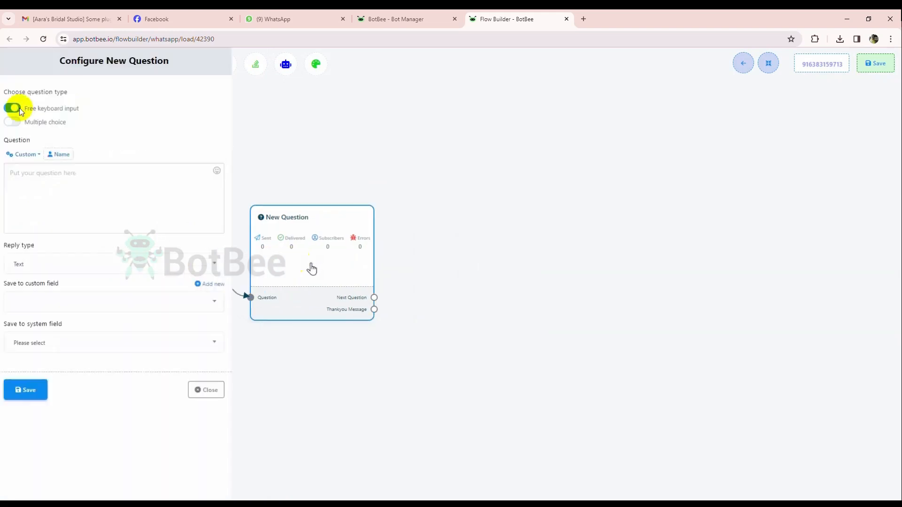
click(98, 184)
text(To assist you better, could you please provide your name?)
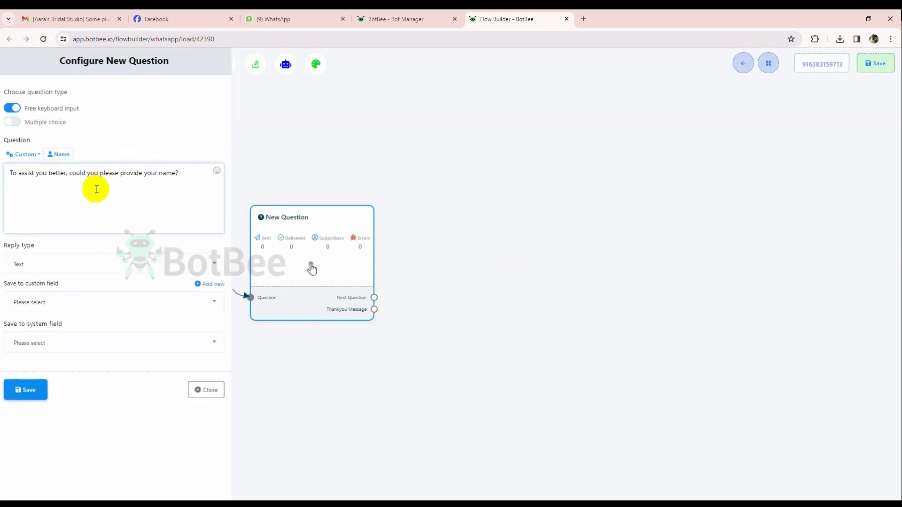
click(86, 302)
click(44, 410)
click(26, 391)
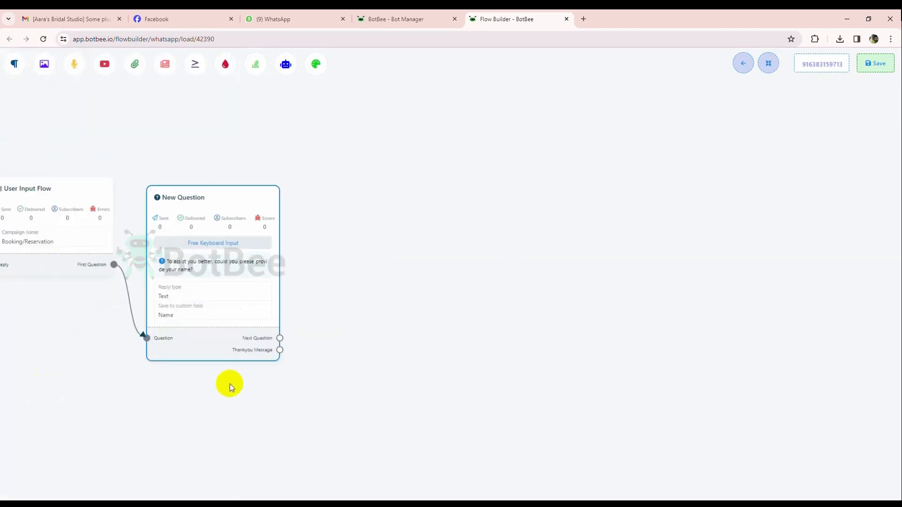
Auto-arrange the flow and add a New Question block linked to the name question's Next Question output.
click(769, 65)
drag(251, 321, 337, 232)
double_click(397, 293)
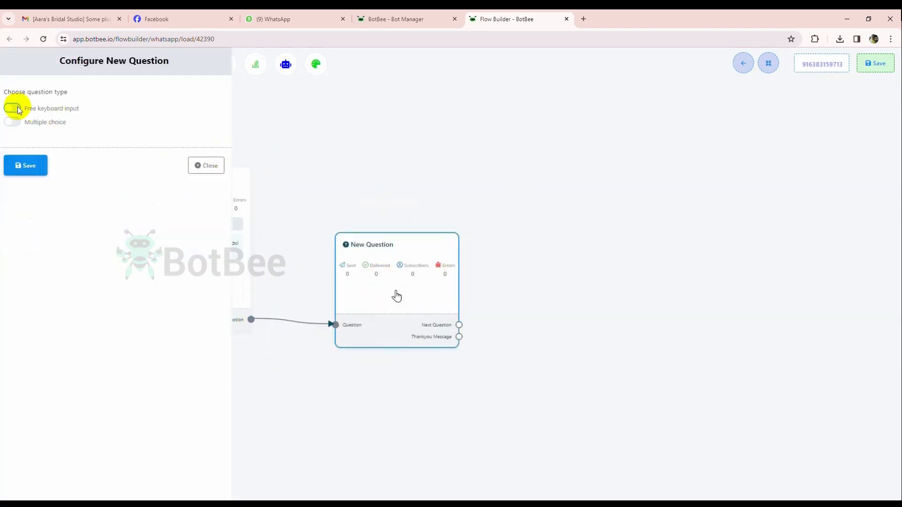
Make the new question multiple choice with the text "Great #Name# Could you please provide the date for your reservation?", inserting the Name custom field.
click(13, 122)
click(57, 177)
text(G)
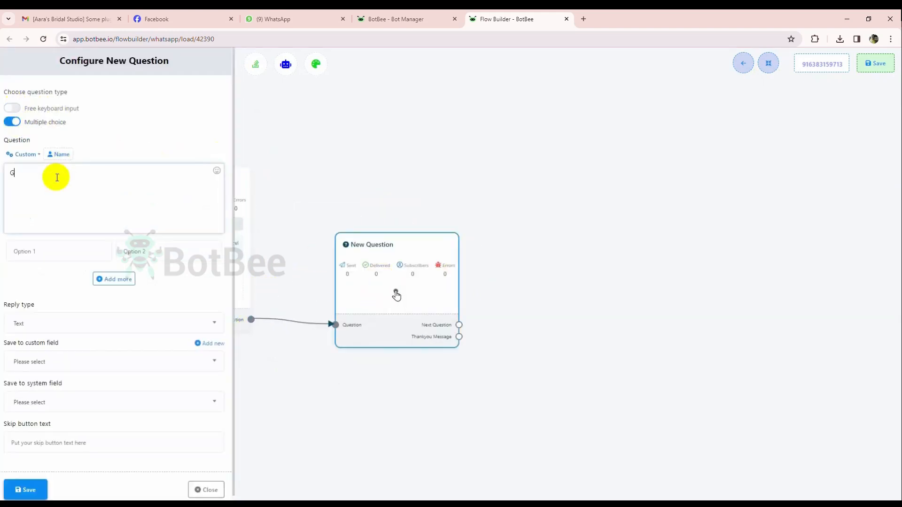
text(reat)
click(22, 154)
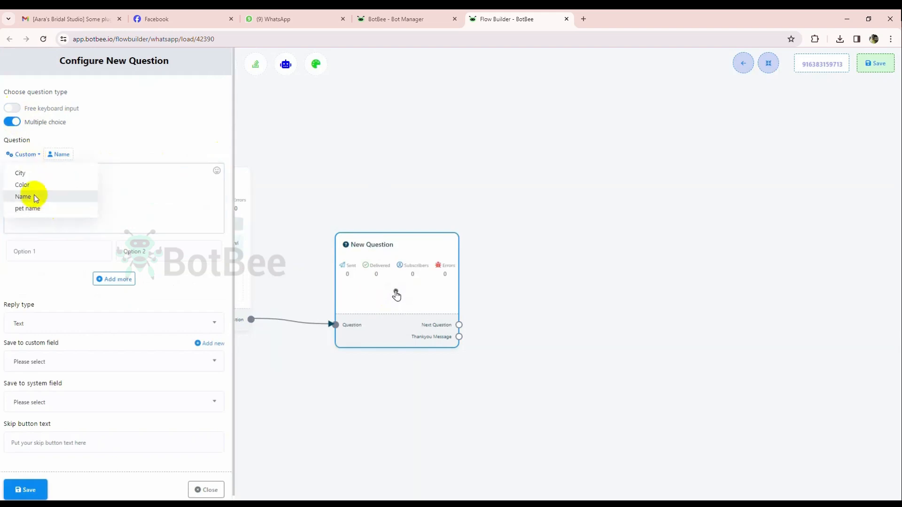
click(28, 196)
text(Could you please pr)
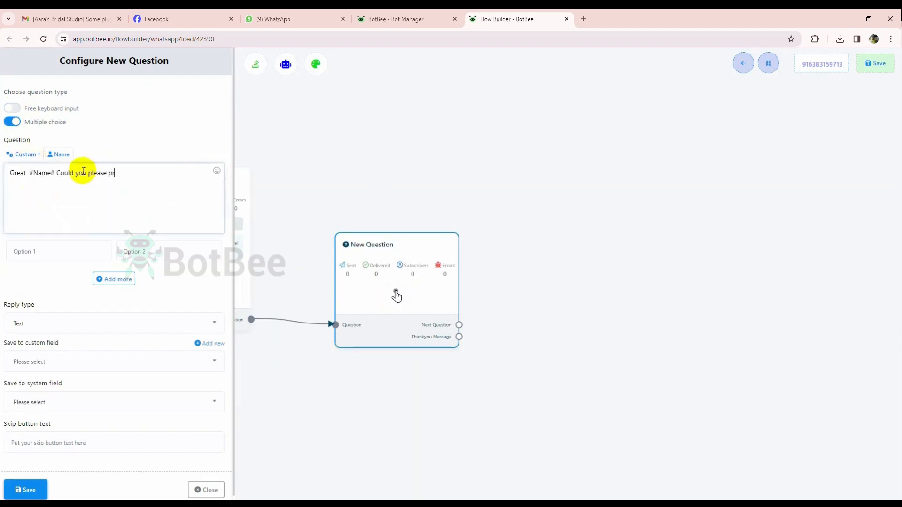
text(ovide the date for your reservation?)
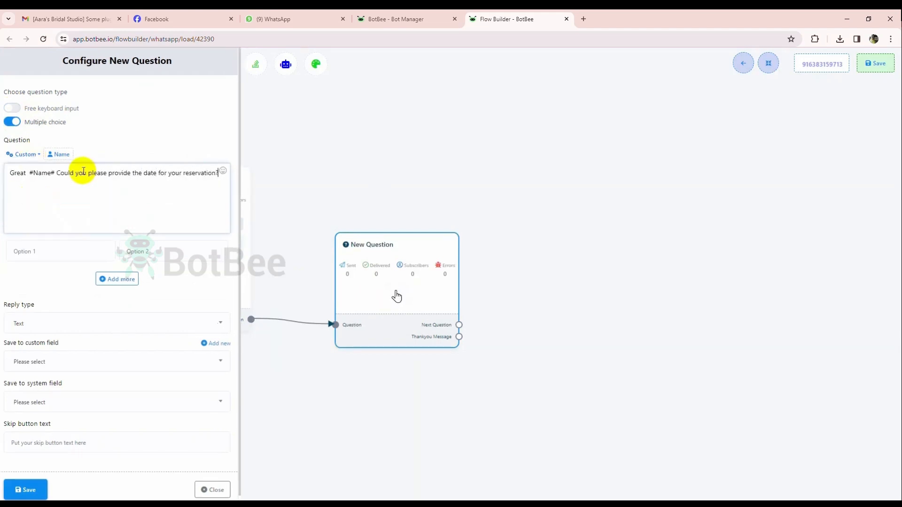
Give the date question the options "Today", "Tomorrow" and "Any day next week", and save it.
click(49, 257)
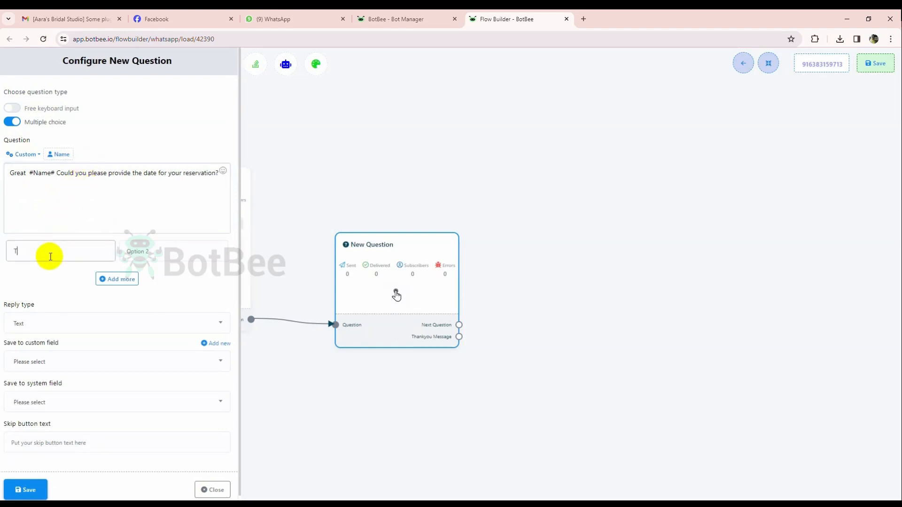
text(Today)
click(131, 253)
text(Tomorro)
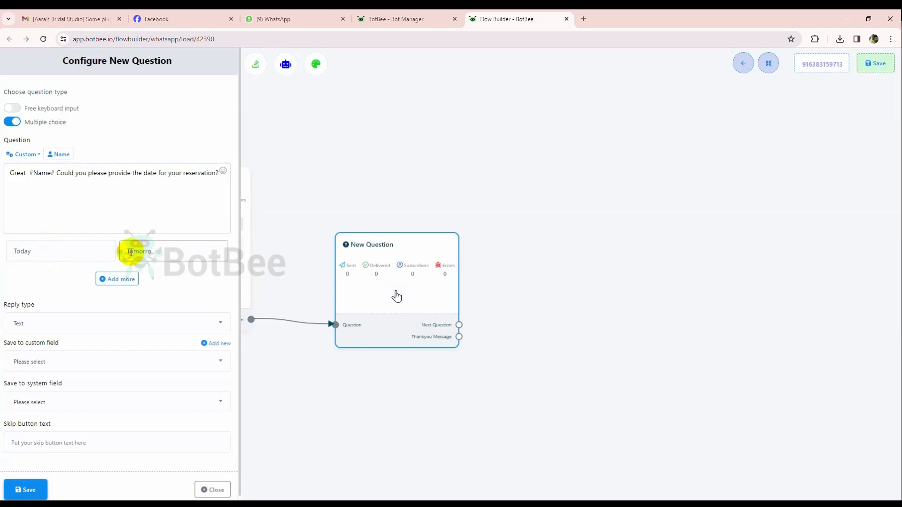
text(w)
click(125, 277)
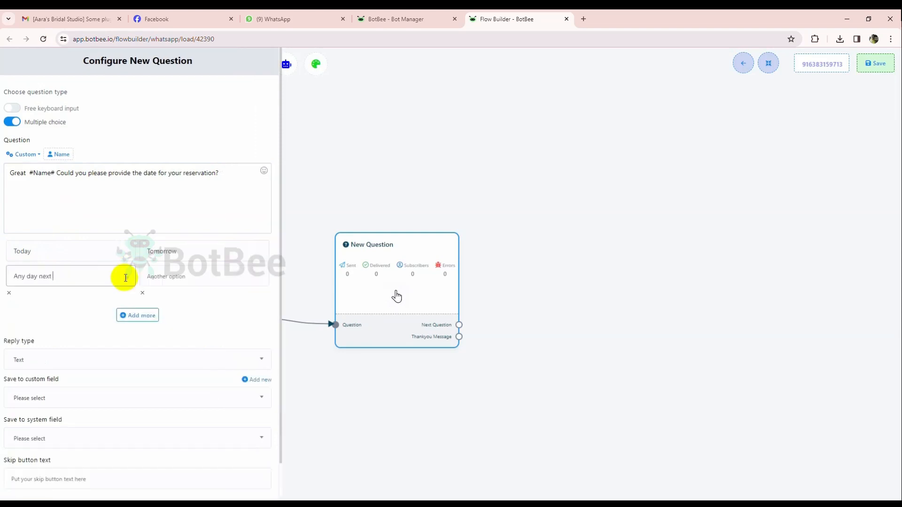
text(Any day next week)
scroll(94, 441, down, 1)
click(27, 483)
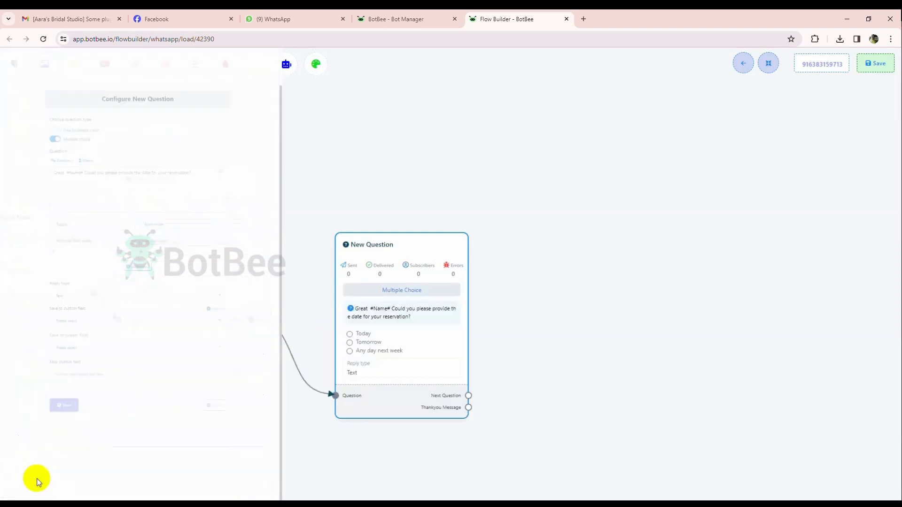
Add a New Question block linked to the date question's Next Question output and open its configuration.
drag(526, 389, 403, 347)
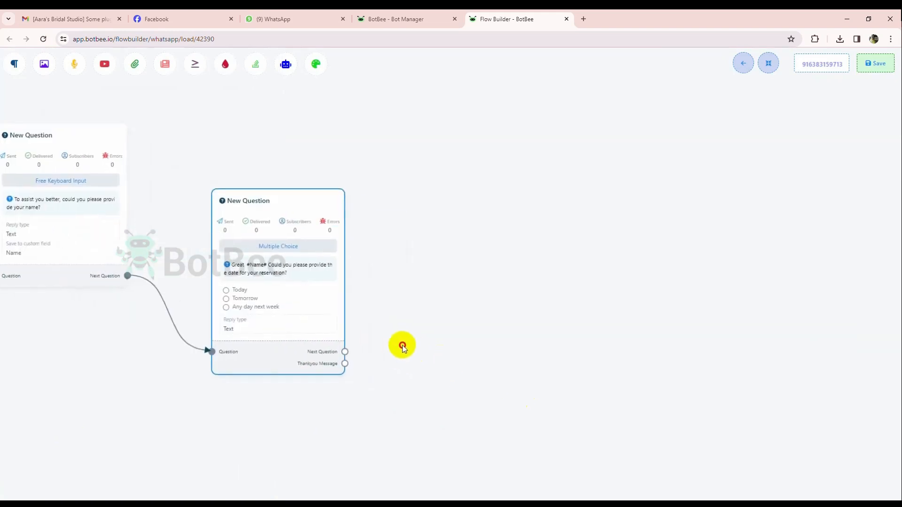
drag(344, 352, 496, 263)
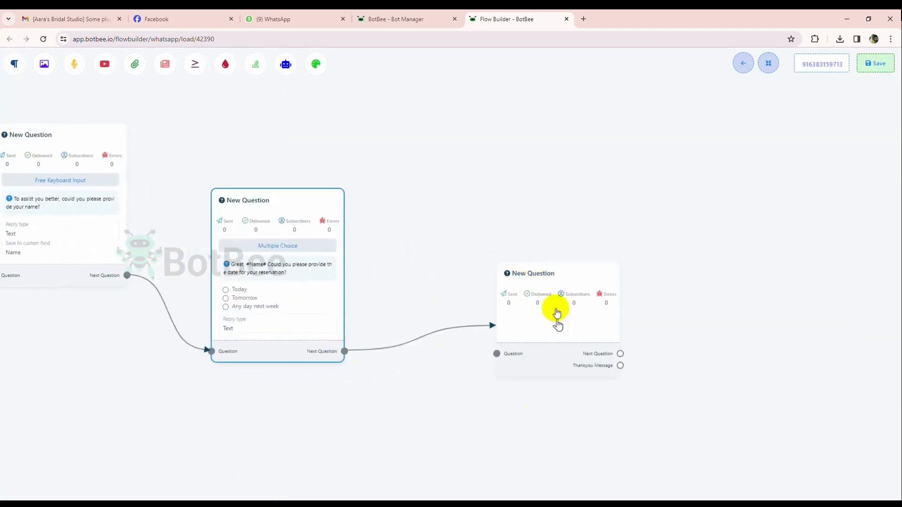
click(548, 320)
Write the free-keyboard question "Wonderful, kindly wait until the confirmation for your reservation. Please provide us with your most recent contact number to get notified for your reservation!".
click(12, 108)
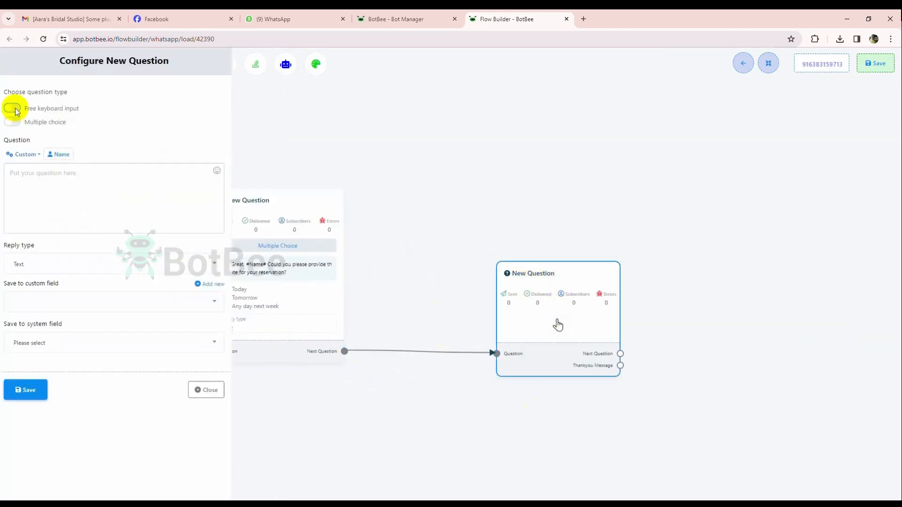
click(52, 177)
text(Wonderful, kindly wait until the confirmat)
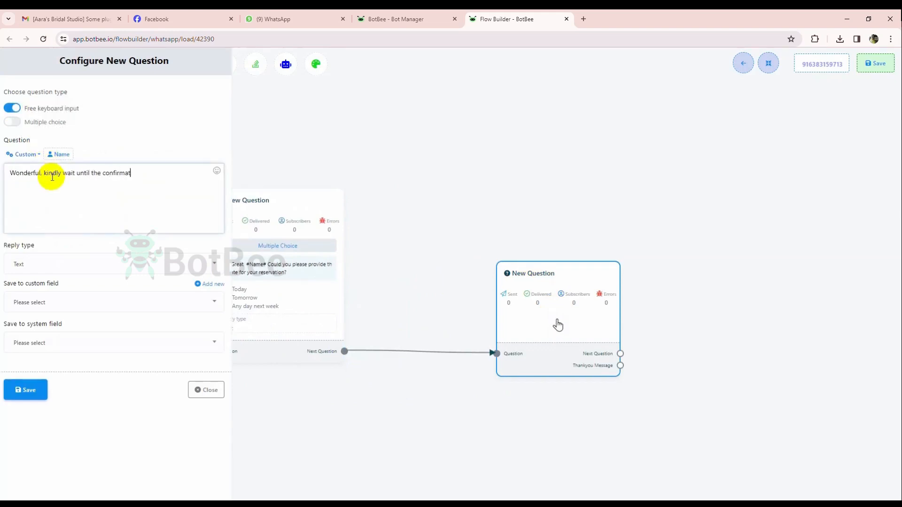
text(ion for your reservation. Please provide us with your m)
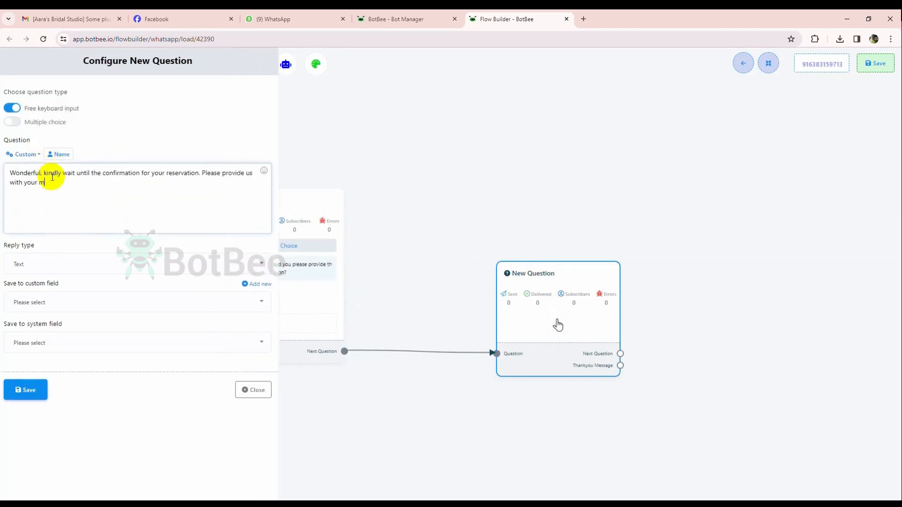
text(ost recent contact number to get notified for your reservation!)
Set the contact question's reply type to Number, save its answer to the system field Phone, and save the question.
click(80, 262)
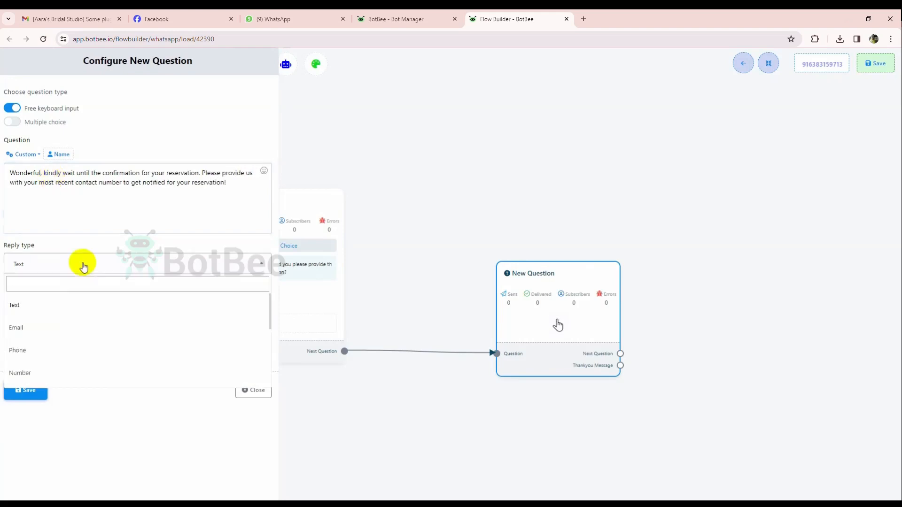
click(24, 371)
click(74, 344)
scroll(50, 463, down, 1)
click(19, 410)
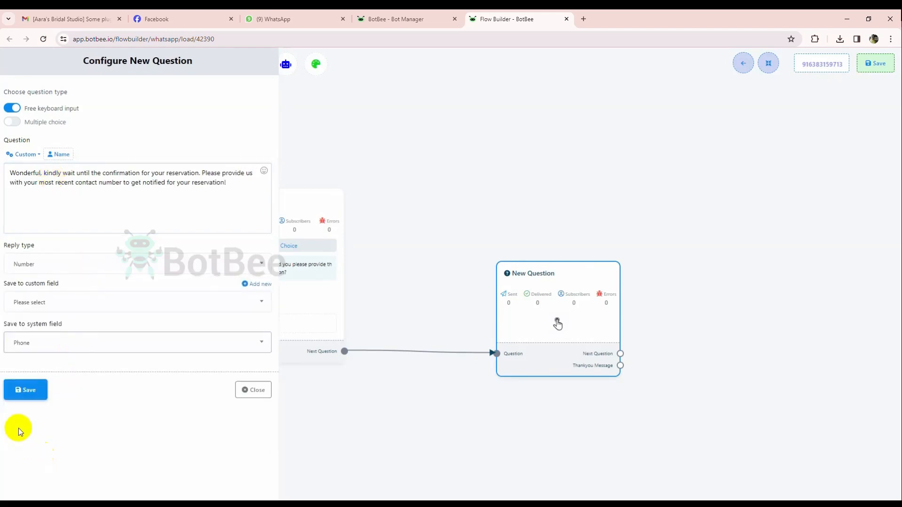
click(25, 390)
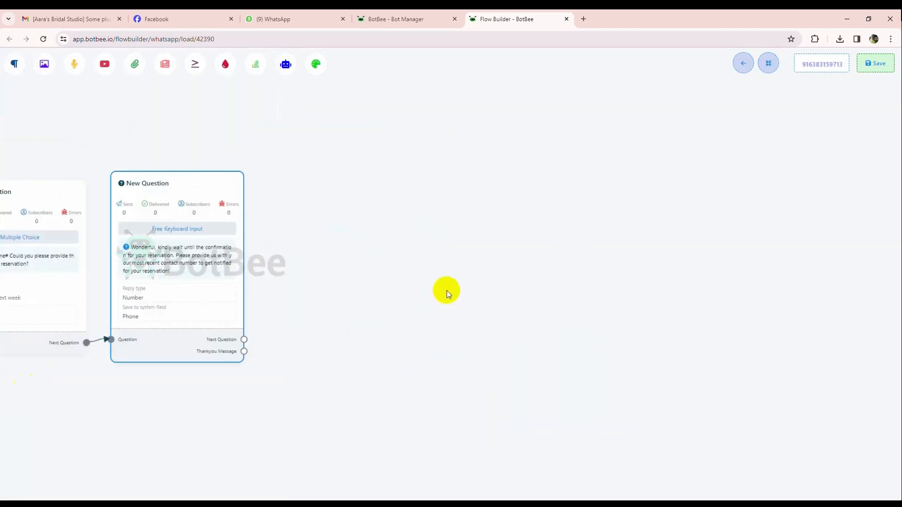
Add a Text block linked to the contact question's Thankyou Message output and place it closer to the question.
drag(245, 352, 384, 256)
click(418, 261)
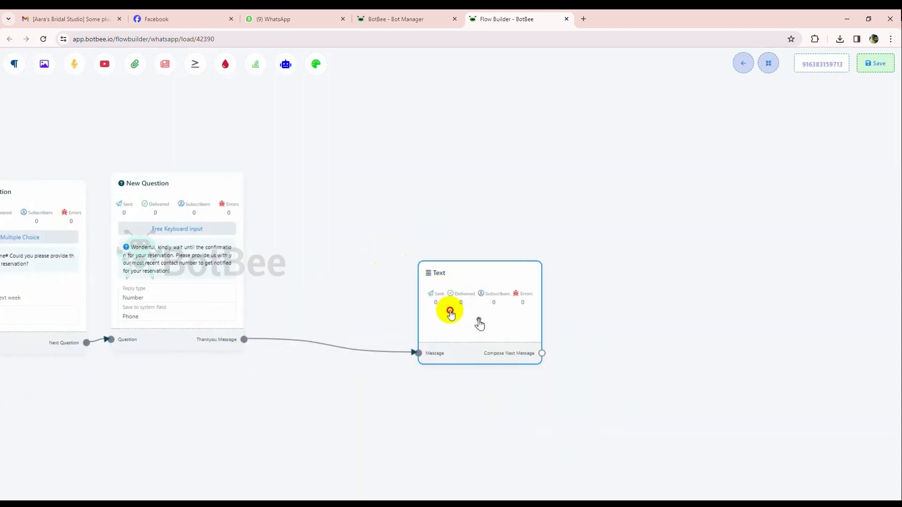
drag(449, 312, 358, 258)
double_click(358, 258)
Set the Text reply to "Thank you for your stay at hotel La Petite! We are delighted to host you with our best possible services!" and save it.
text(Thank you for your st)
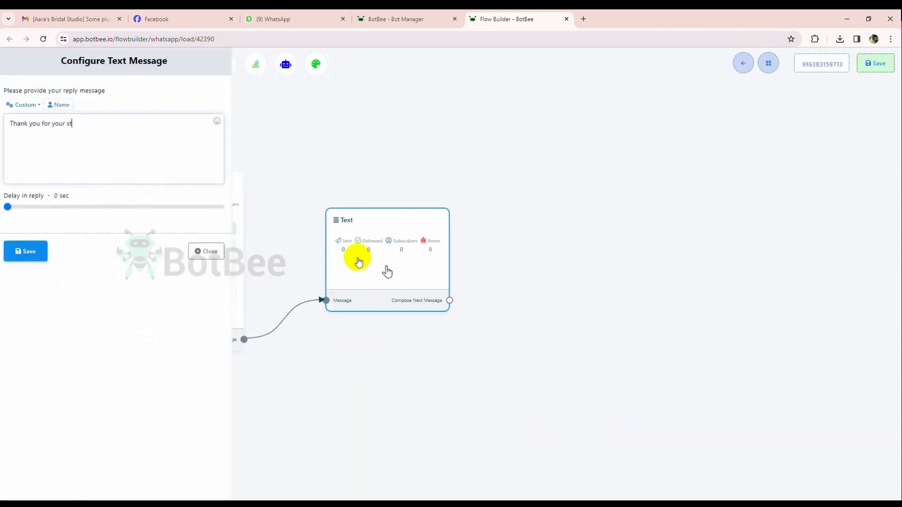
text(ay at hotel La Petite! We are delighted t)
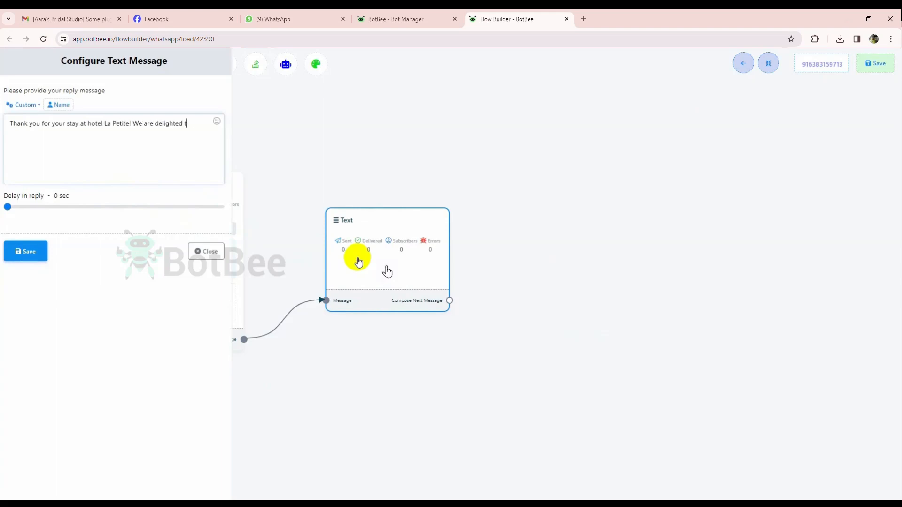
text(o host you with our best possible services!)
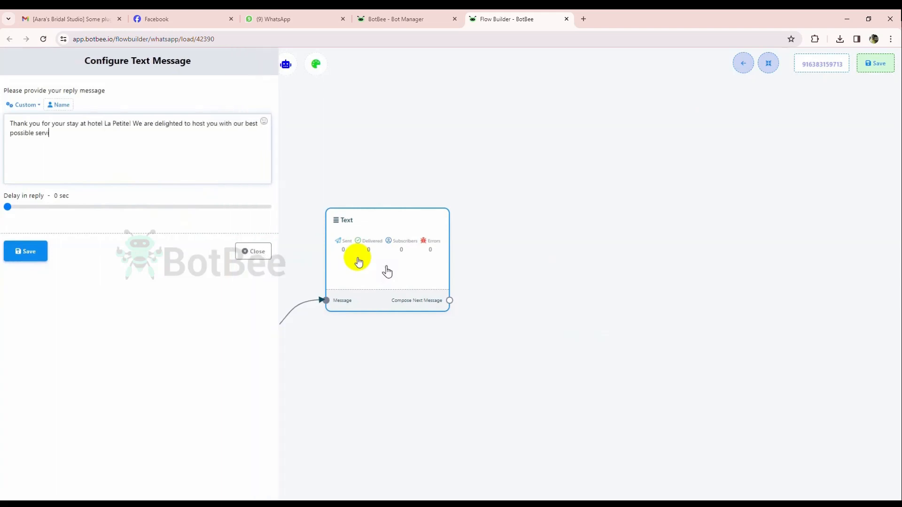
click(25, 251)
Auto-arrange the flow and review its blocks from the closing Text block back to Start Bot Flow.
scroll(288, 185, down, 4)
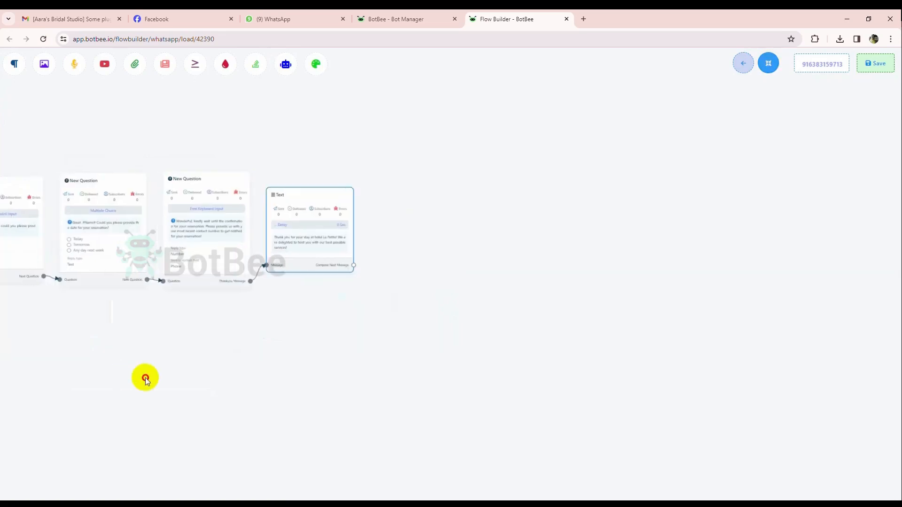
drag(145, 378, 497, 376)
drag(205, 364, 433, 342)
drag(164, 360, 344, 348)
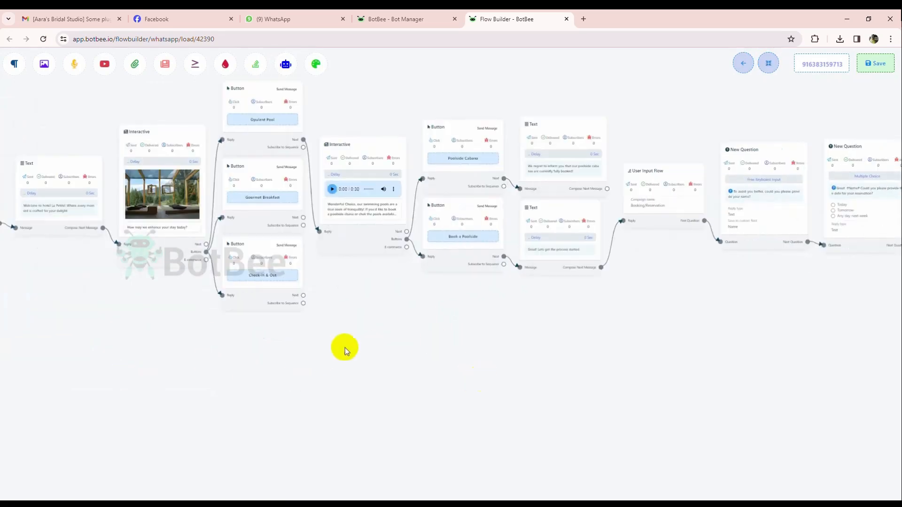
scroll(292, 358, down, 1)
scroll(191, 371, up, 1)
drag(189, 351, 355, 396)
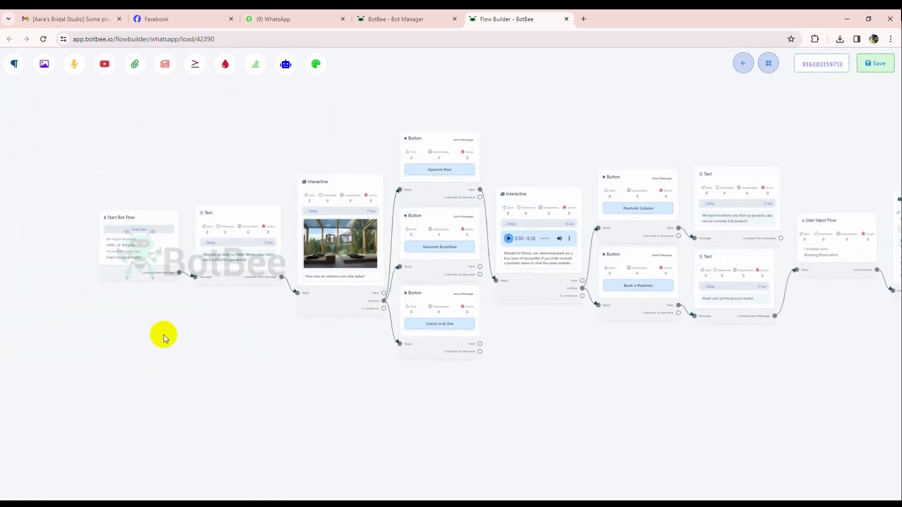
Move the Check-in & Out and Gourmet Breakfast button blocks into the empty area below the pool branch.
drag(161, 334, 36, 286)
drag(310, 306, 121, 371)
drag(223, 237, 208, 368)
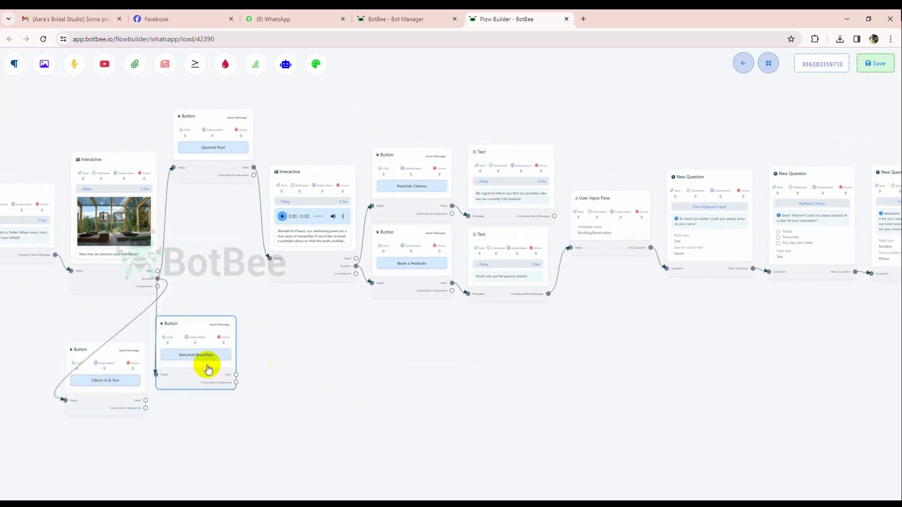
drag(321, 401, 317, 255)
drag(210, 225, 270, 192)
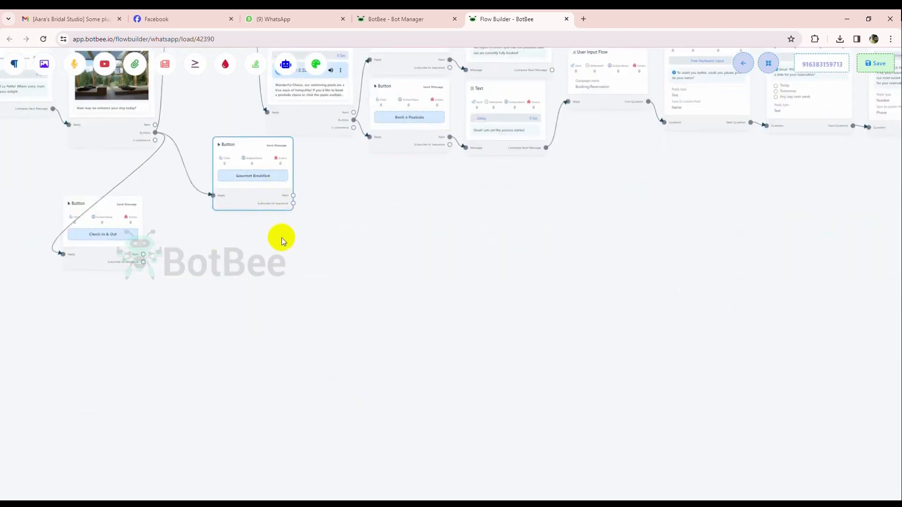
drag(250, 181, 249, 222)
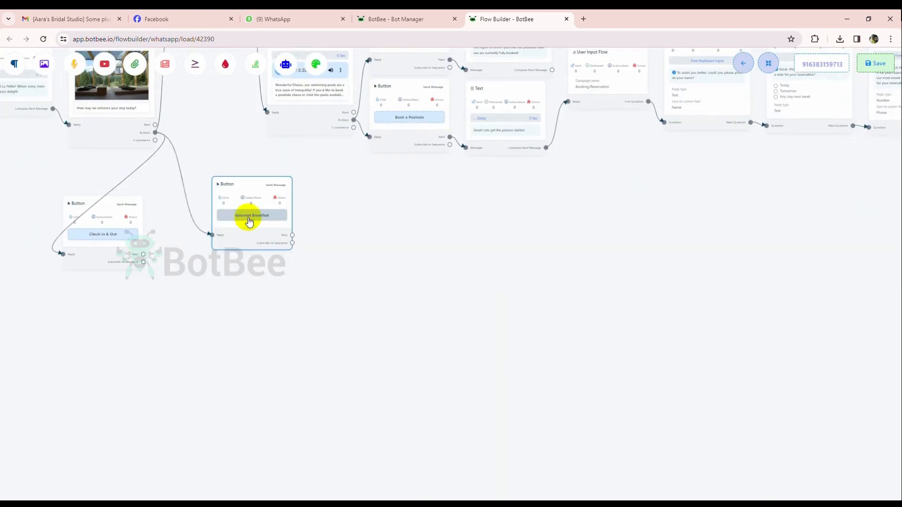
scroll(303, 309, up, 3)
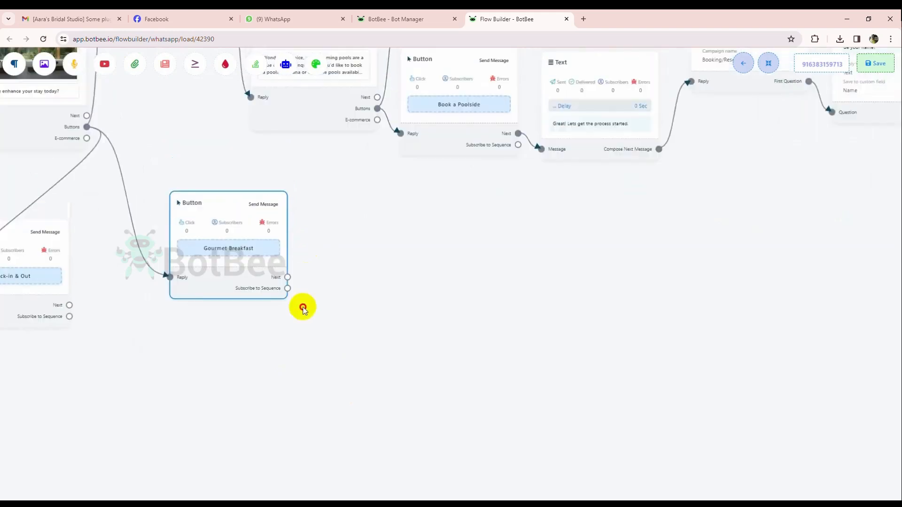
Add an Audio block and link it to the Next output of the Gourmet Breakfast button block.
drag(286, 285, 373, 246)
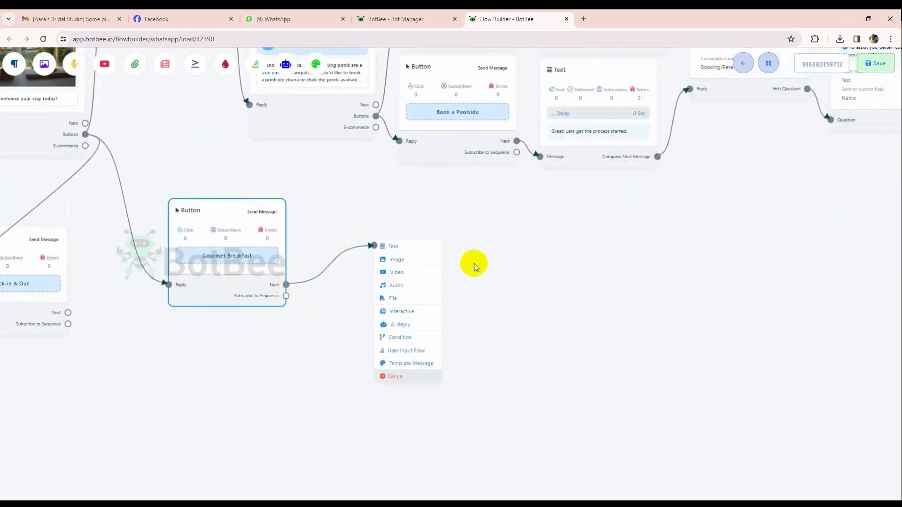
click(392, 287)
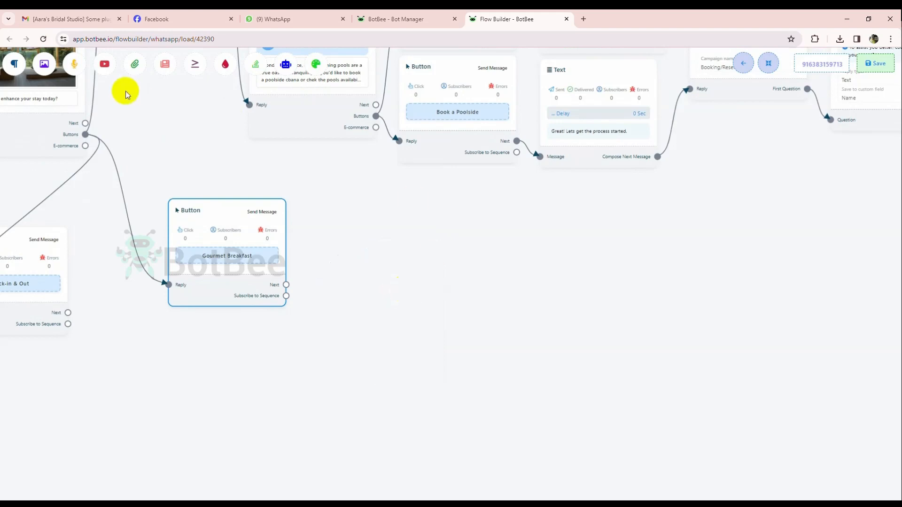
drag(74, 64, 381, 268)
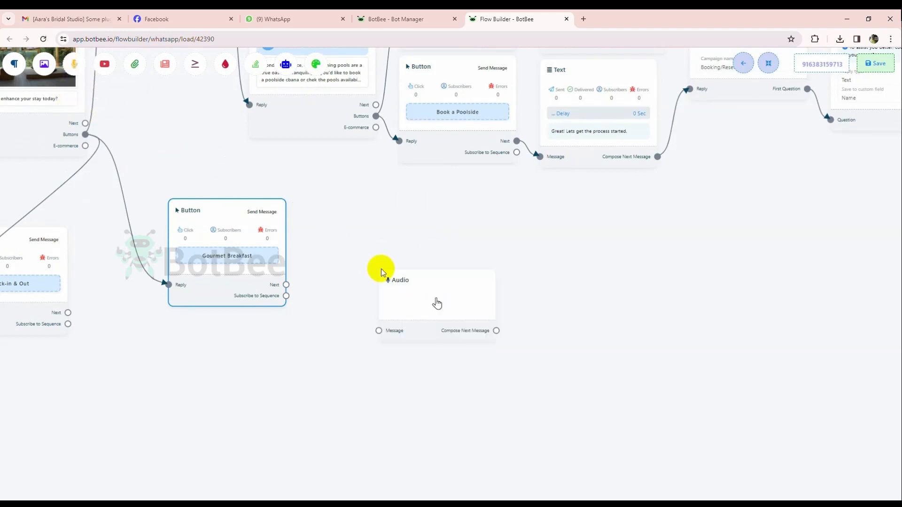
drag(286, 285, 379, 357)
Upload the audio file glass-of-wine-143532 as the Audio block's reply and save it.
click(413, 327)
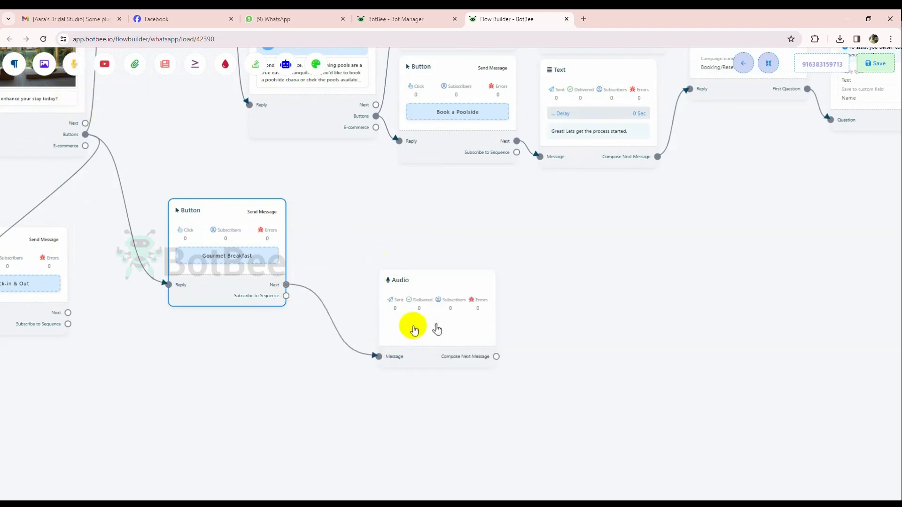
click(113, 159)
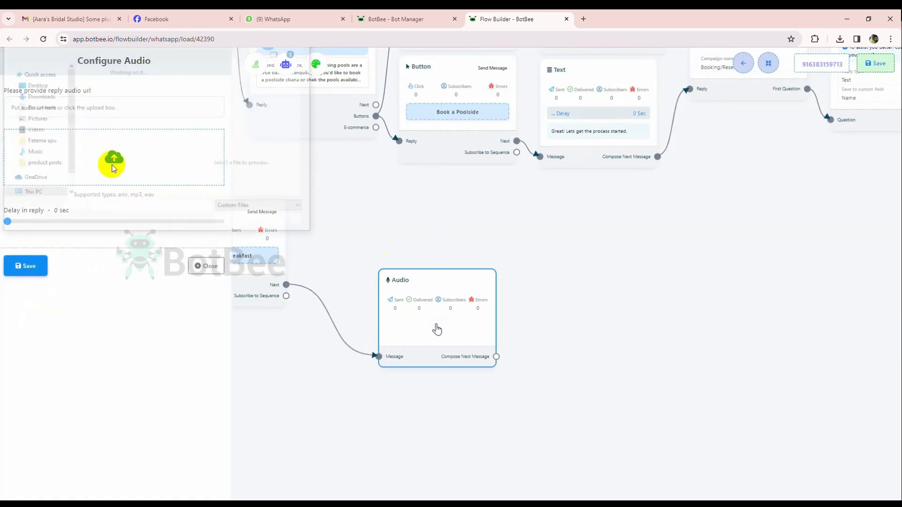
click(111, 100)
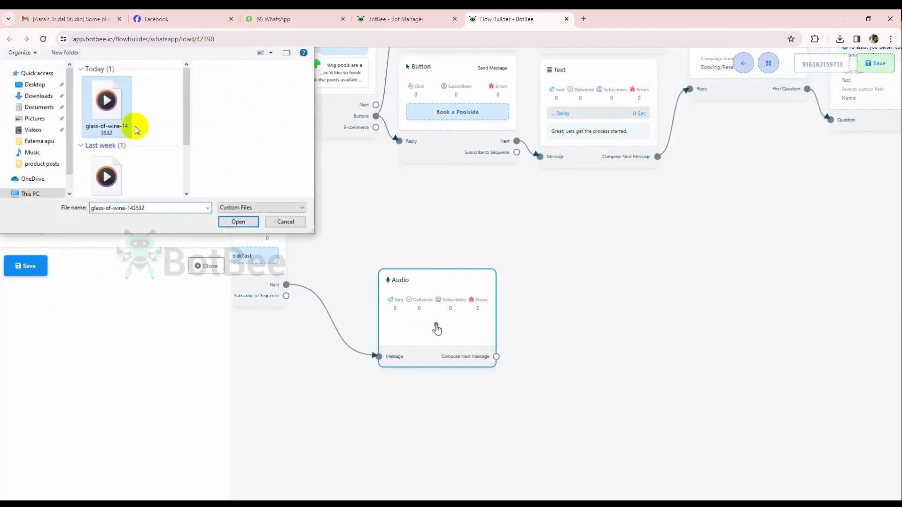
click(238, 222)
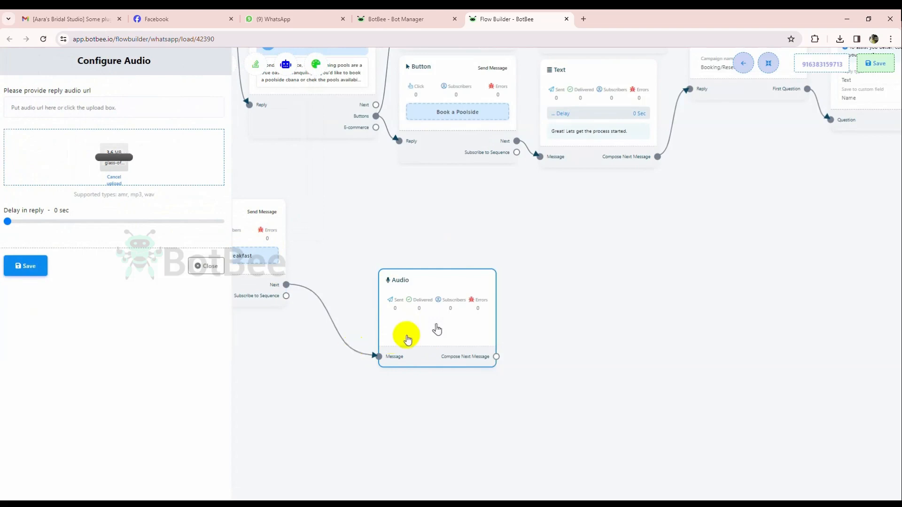
click(24, 267)
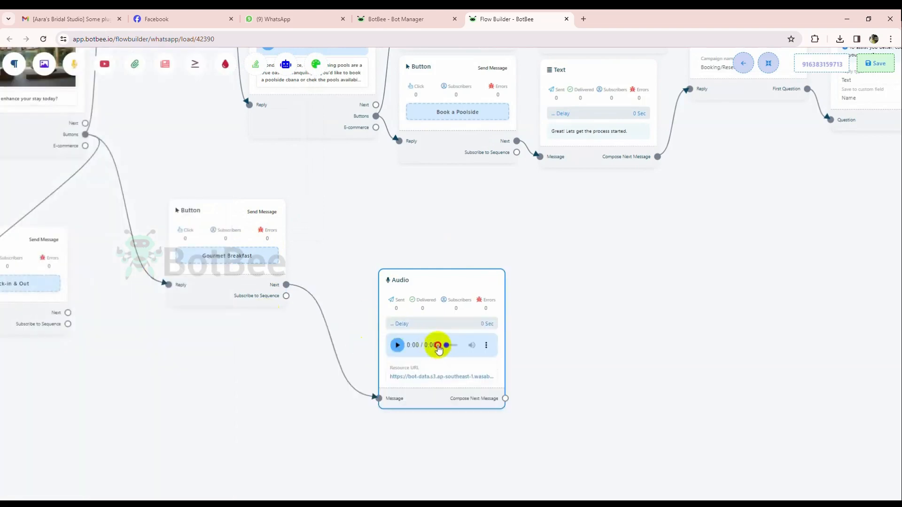
Move the Audio block closer to the Gourmet Breakfast button and link a new Interactive block to its Compose Next Message output.
drag(420, 297, 355, 232)
drag(517, 298, 456, 286)
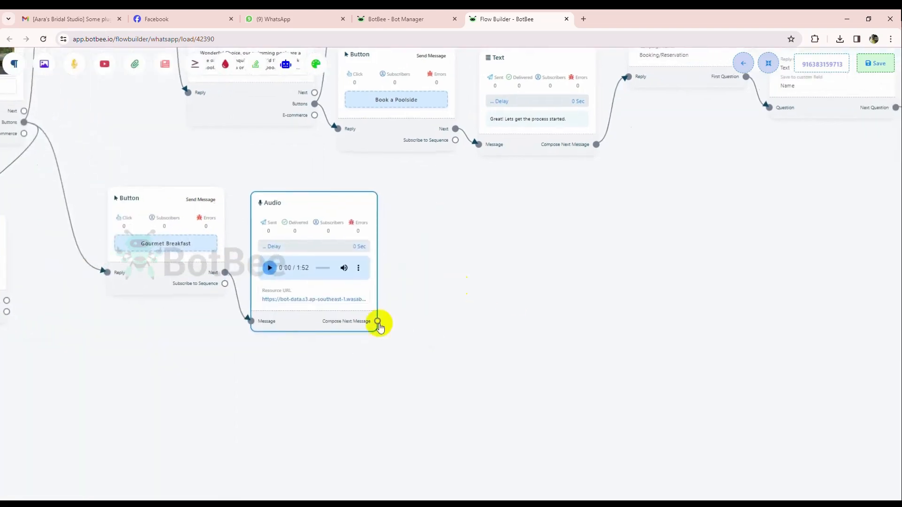
drag(377, 321, 503, 348)
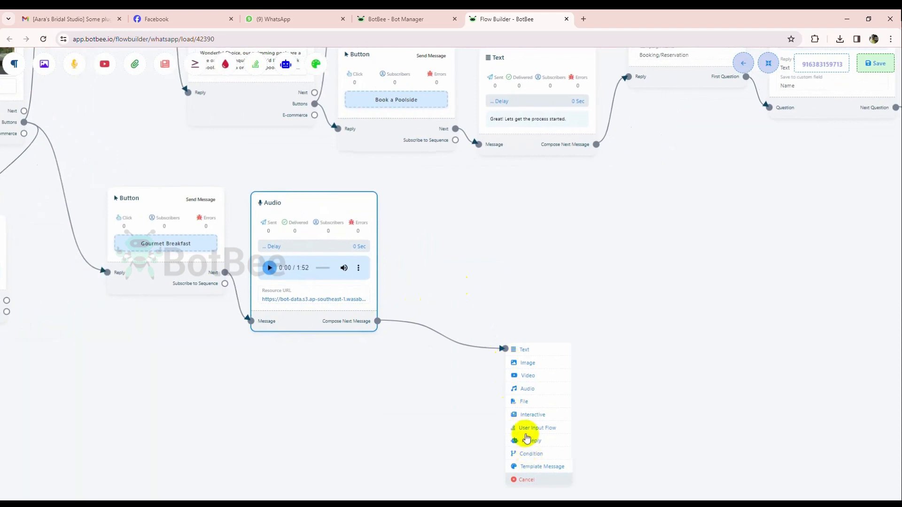
click(528, 415)
Set the Interactive block's message body to "Please choose any of the action below to see the menu or make a reservation for breakfast at a specific time!".
click(107, 223)
text(Plea)
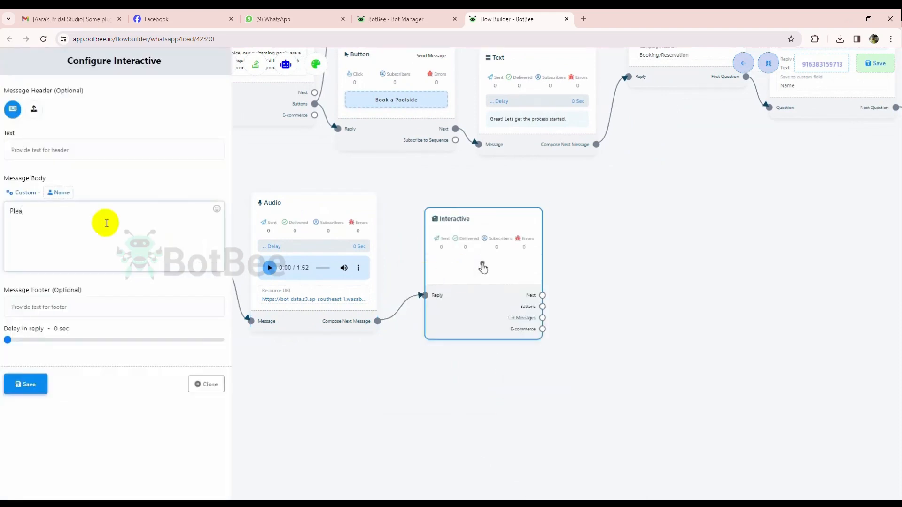
text(se choose any of the action below to see the menu or make a)
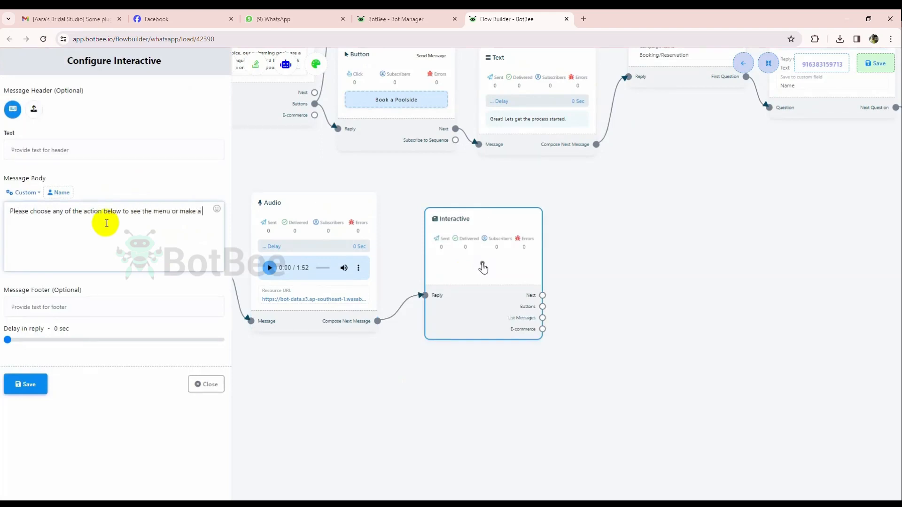
text( reservation for)
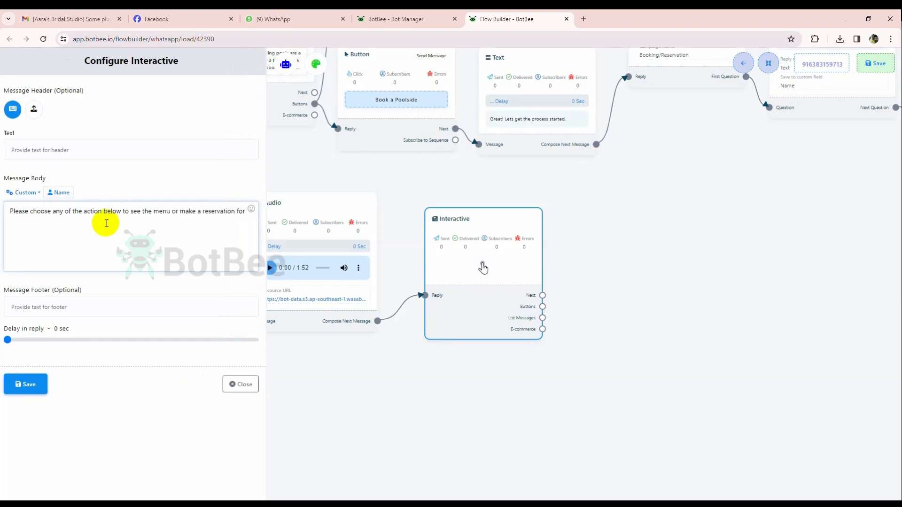
text(breakfast at a sp)
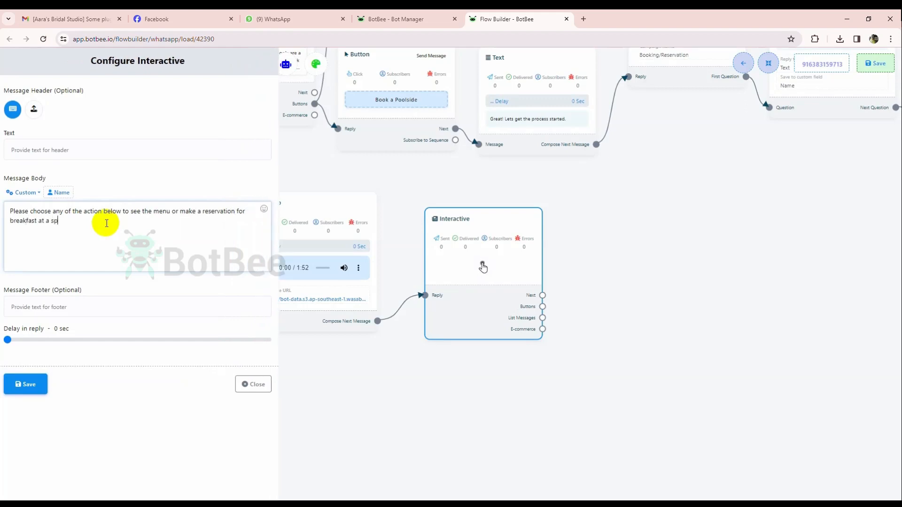
text(ecific time!)
click(23, 384)
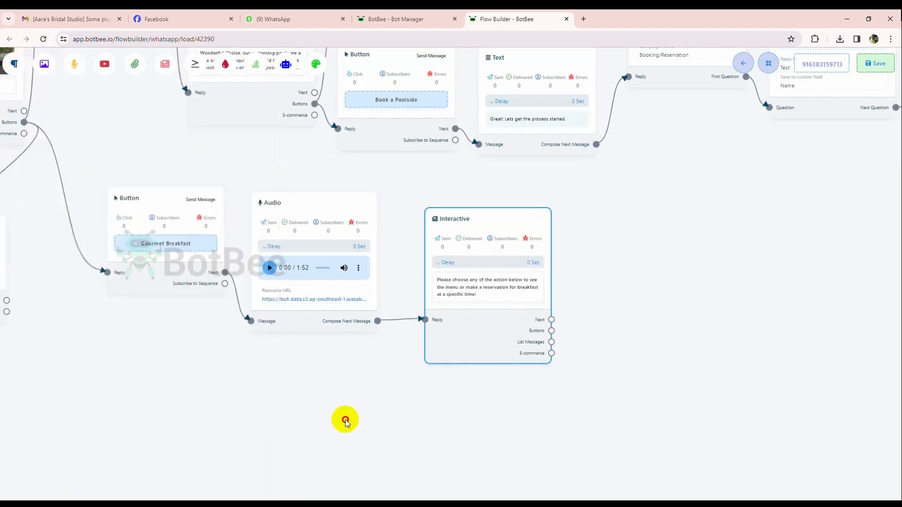
Link two new Button blocks to the breakfast Interactive block's Buttons output, placed one above the other.
drag(299, 323, 424, 266)
click(459, 329)
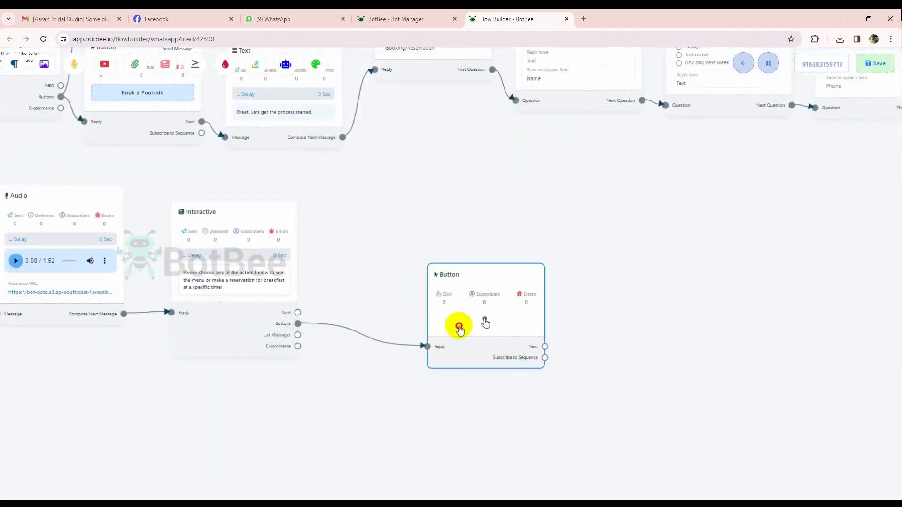
right_click(389, 240)
mouse_move(460, 327)
mouse_down()
mouse_move(388, 240)
mouse_move(401, 358)
mouse_up()
click(397, 262)
mouse_move(297, 324)
mouse_down()
mouse_move(350, 377)
mouse_move(388, 376)
mouse_up()
Name the upper new button "Human Assistance", set it to System Default Action Button with action type Chat with human, and save.
click(386, 261)
click(113, 106)
text(Human )
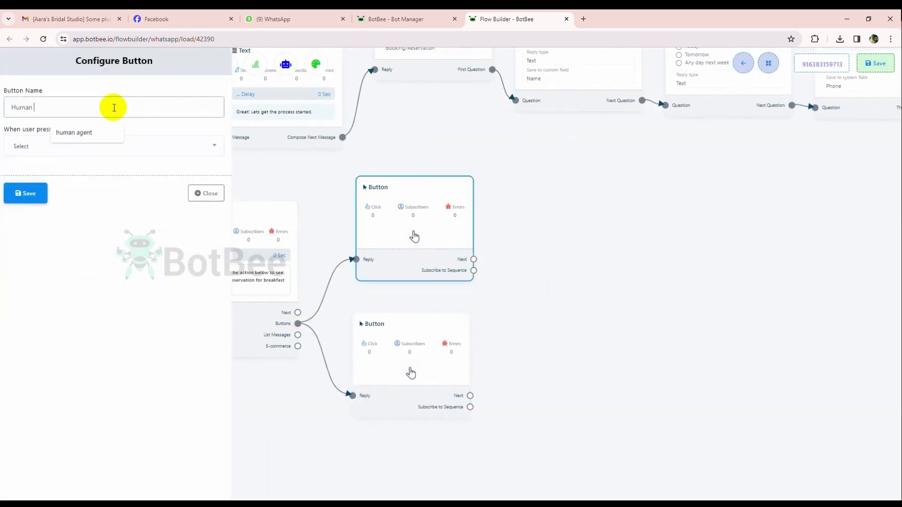
text(Assistance)
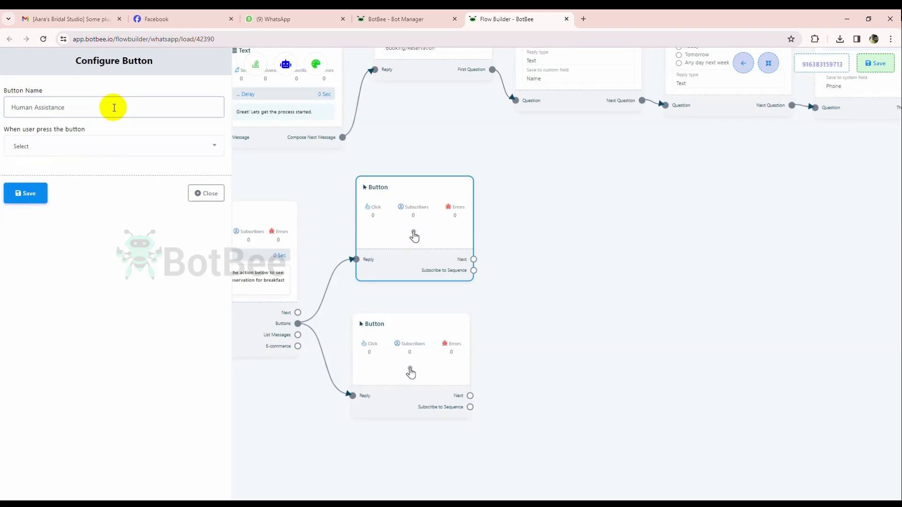
click(110, 148)
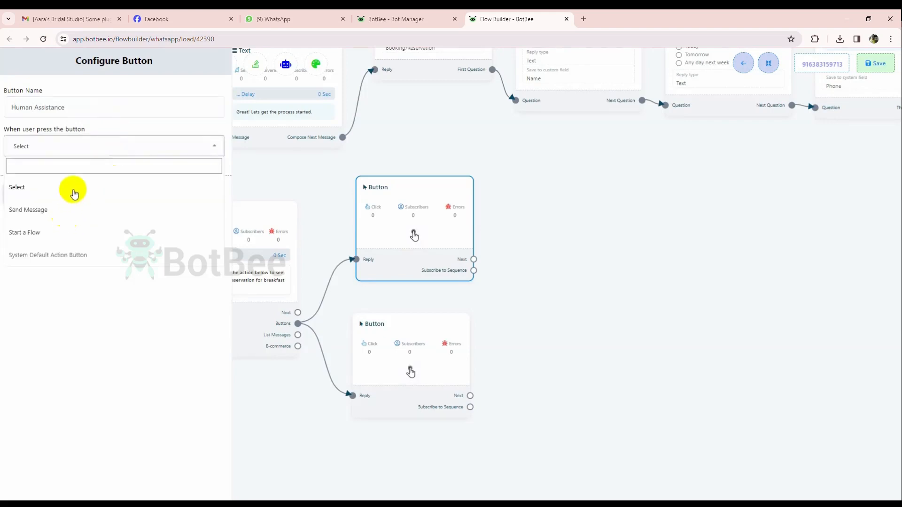
click(41, 255)
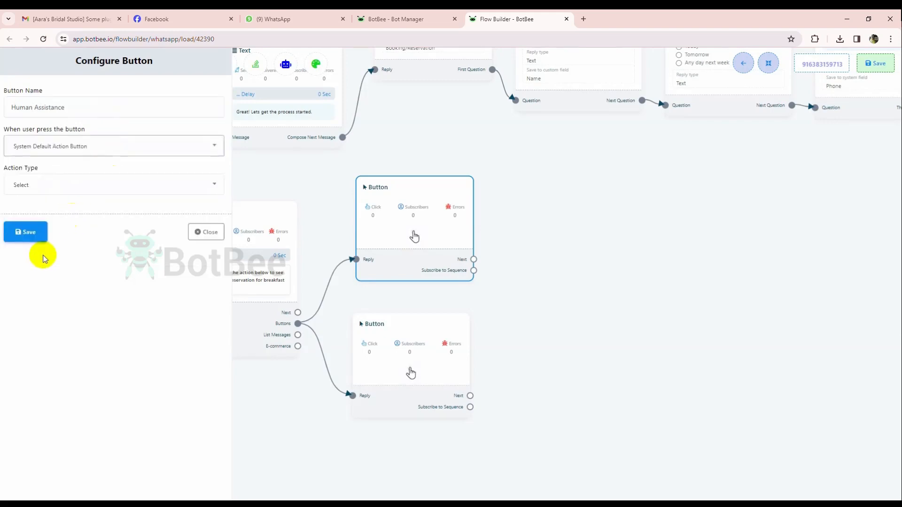
click(58, 187)
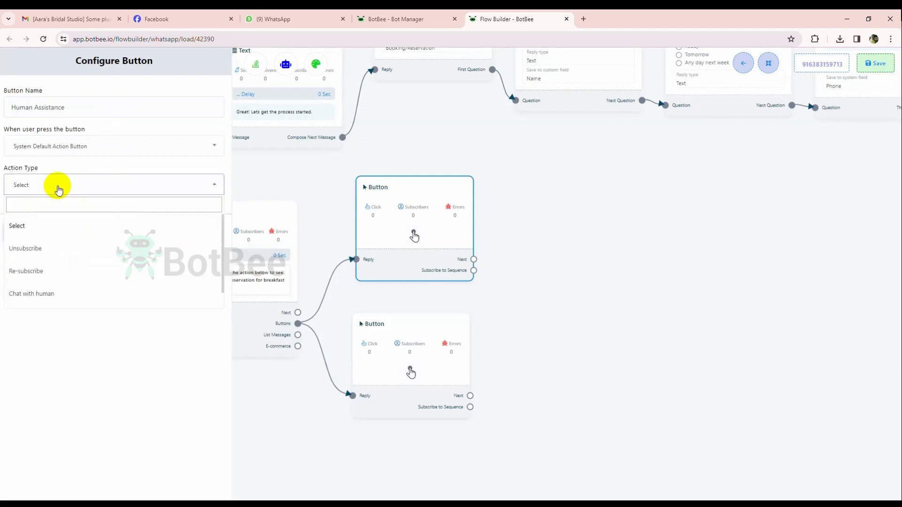
click(43, 293)
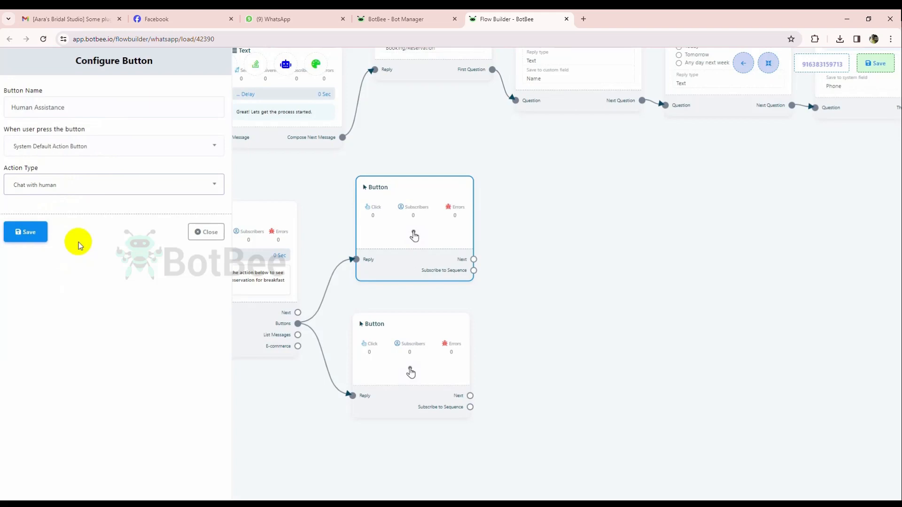
click(26, 232)
Name the lower new button "Breakfast menu", set its action to Send Message, and save it.
click(375, 366)
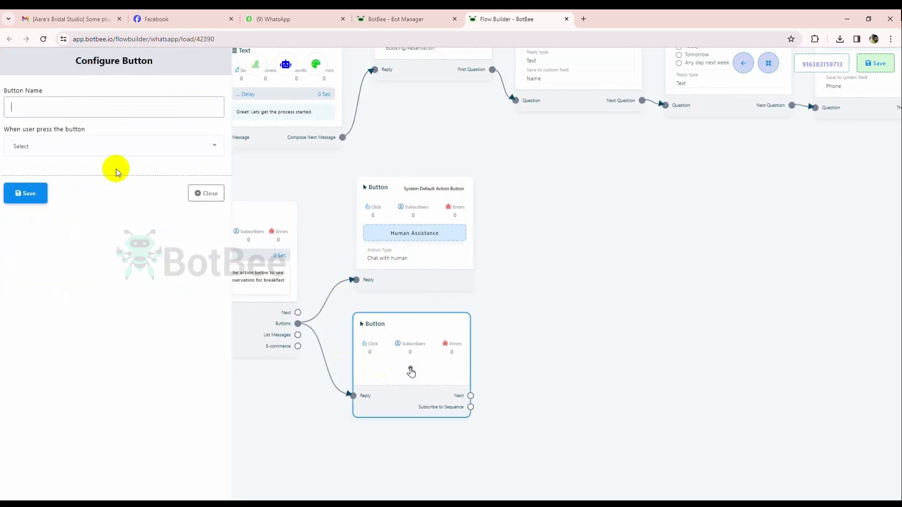
click(46, 106)
text(Breakfast menu)
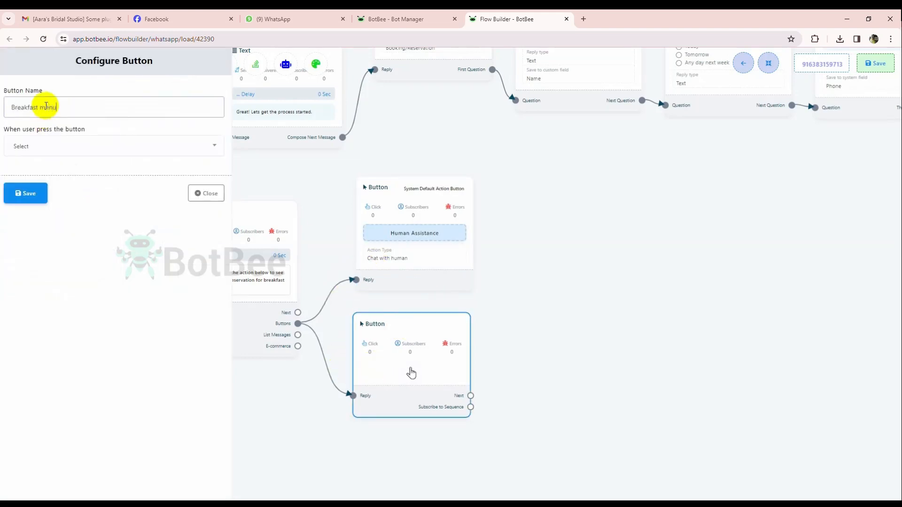
click(77, 147)
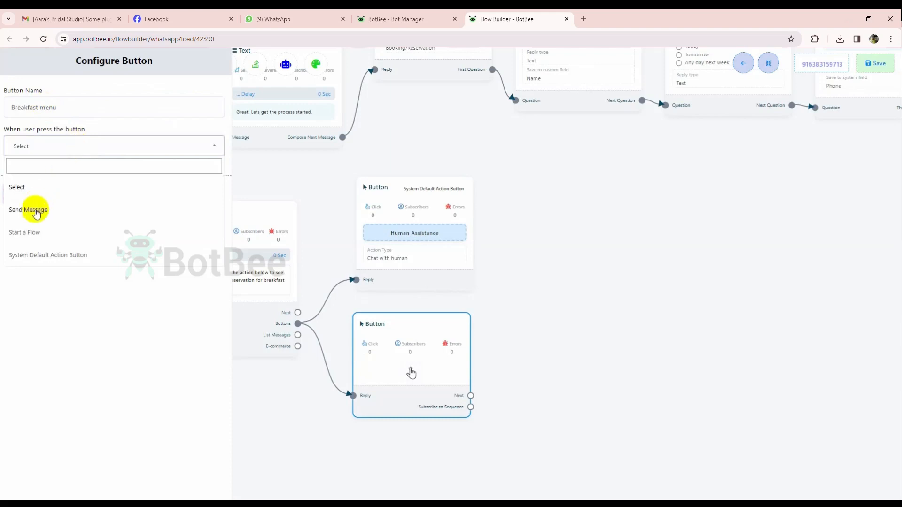
click(29, 207)
click(26, 459)
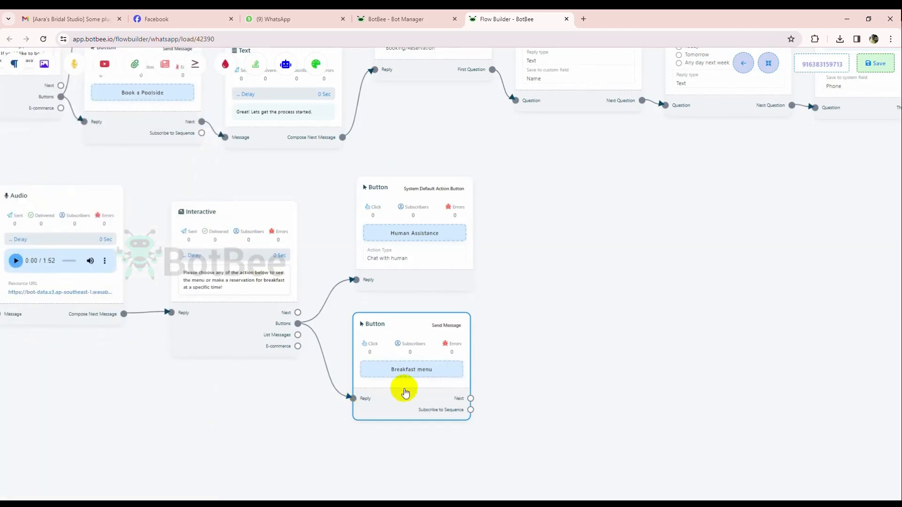
Link a Text block to the Breakfast menu button's Next output with the reply "Have a look on the menu & have a good day!".
drag(434, 368, 469, 340)
click(492, 341)
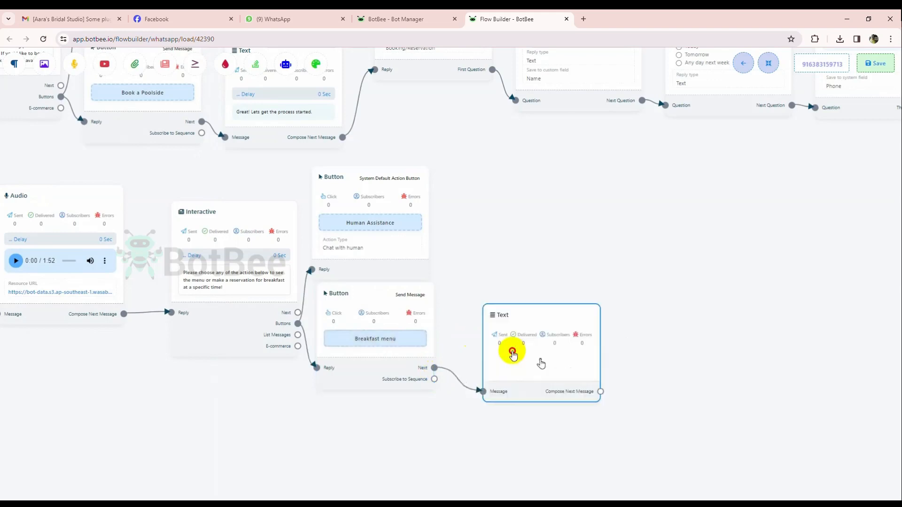
click(504, 343)
text(Have a look on the menu & h)
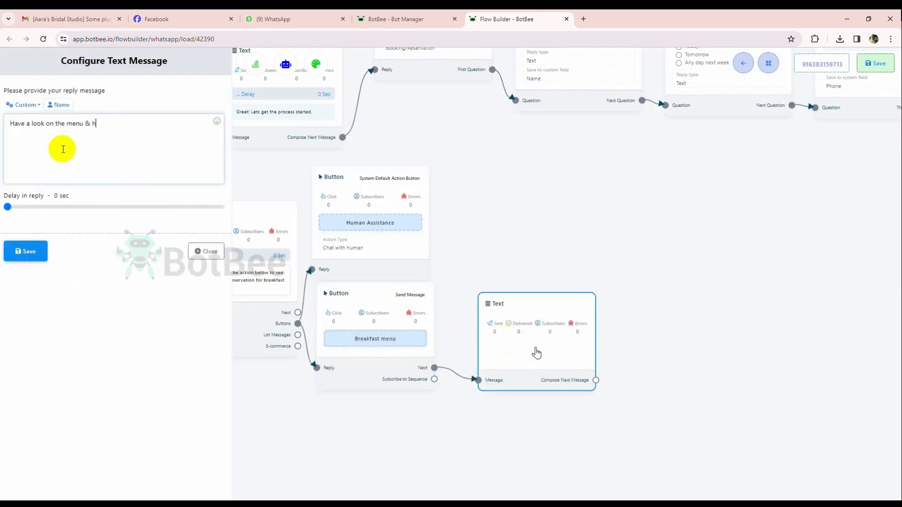
text(ave a good day!)
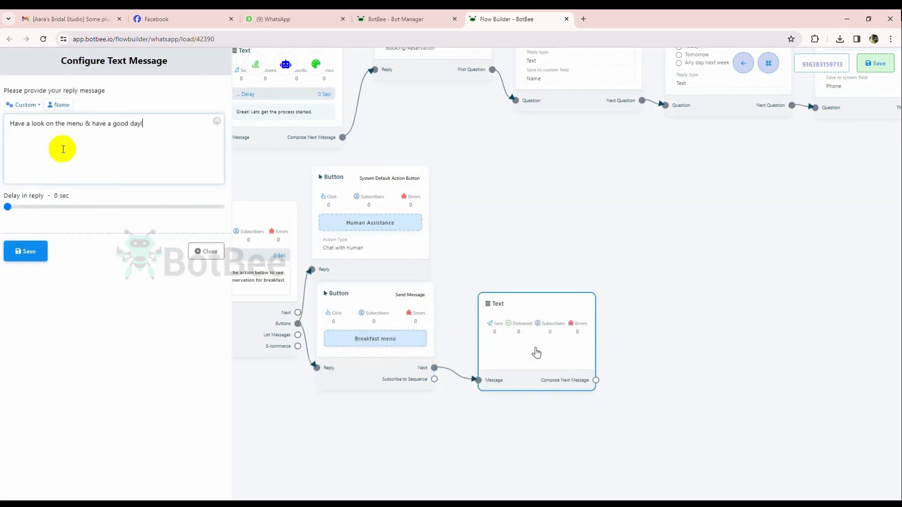
click(27, 251)
Link an Image block to the menu Text block's Compose Next Message output, upload the chalkboard menu picture, and save it.
drag(504, 253, 387, 221)
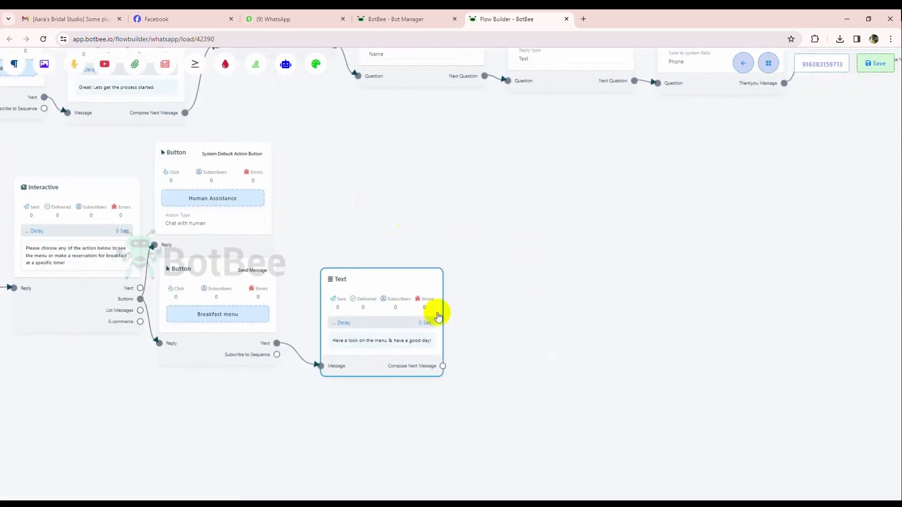
drag(452, 373, 564, 288)
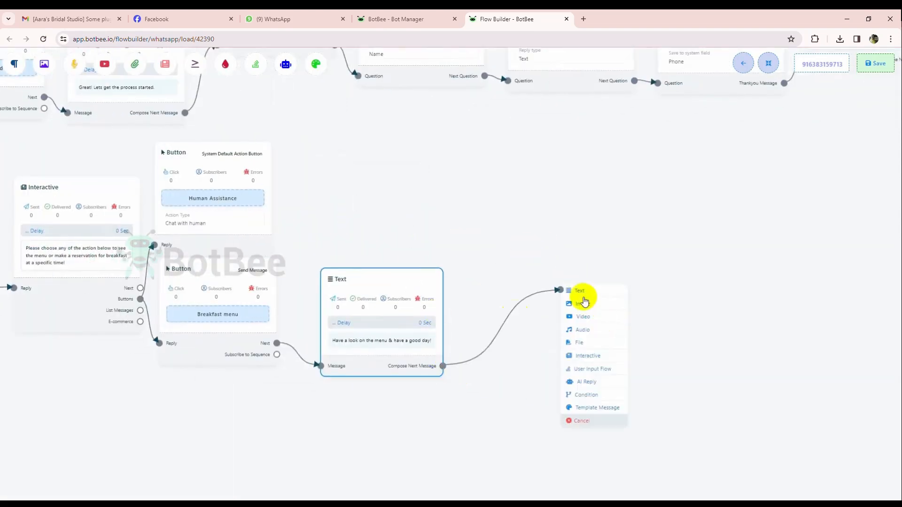
click(581, 300)
click(557, 326)
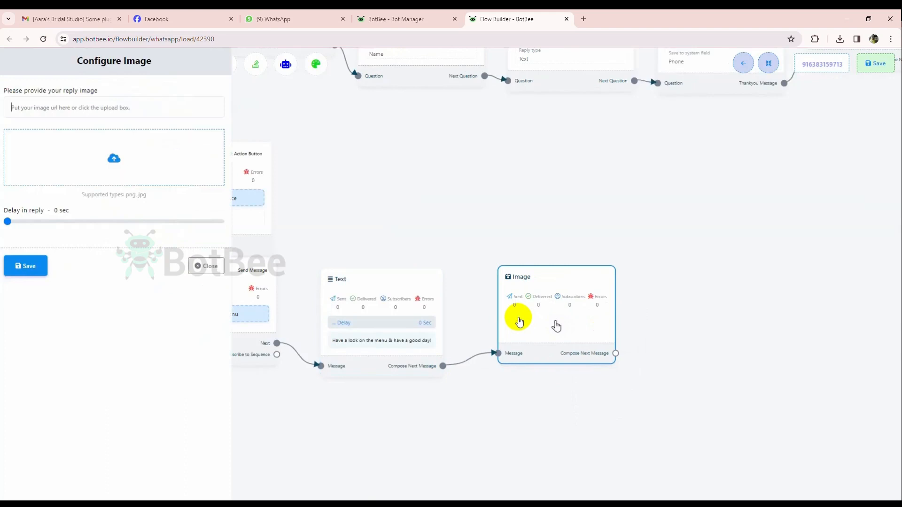
click(98, 172)
click(225, 227)
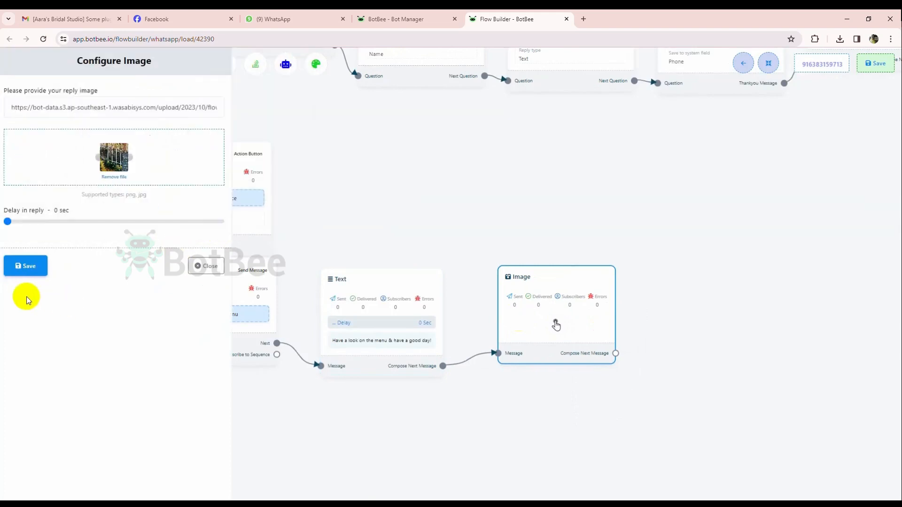
click(23, 271)
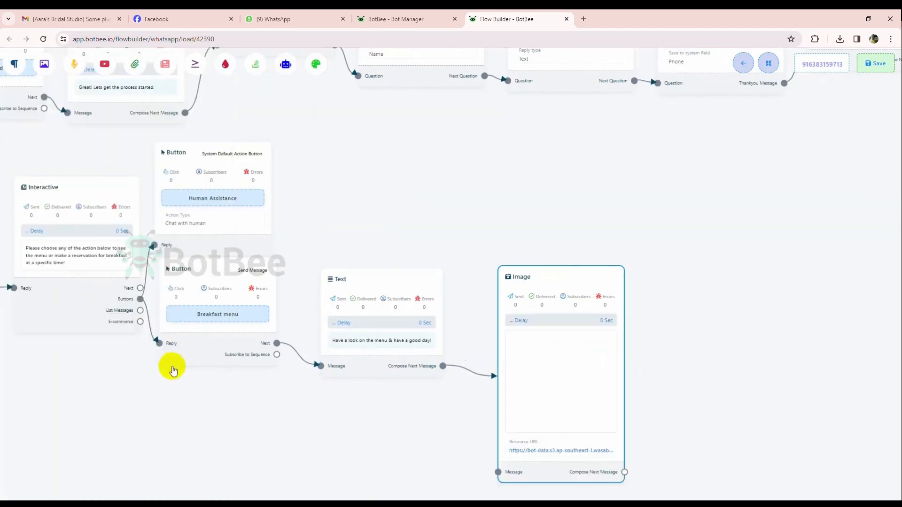
Auto-arrange the flow and move the Check-in & Out button block into the empty area below the breakfast branch.
click(768, 63)
drag(177, 274, 417, 397)
scroll(417, 396, down, 2)
scroll(376, 395, down, 2)
drag(183, 425, 259, 402)
drag(182, 320, 309, 306)
drag(292, 246, 288, 332)
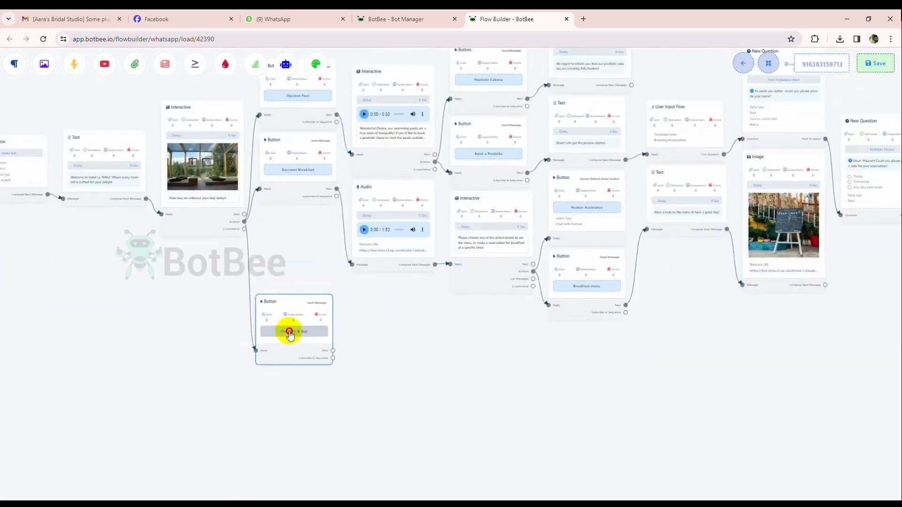
Link a Text block to the Check-in & Out button's Next output and place it beside the button block.
scroll(368, 354, up, 4)
drag(356, 373, 297, 296)
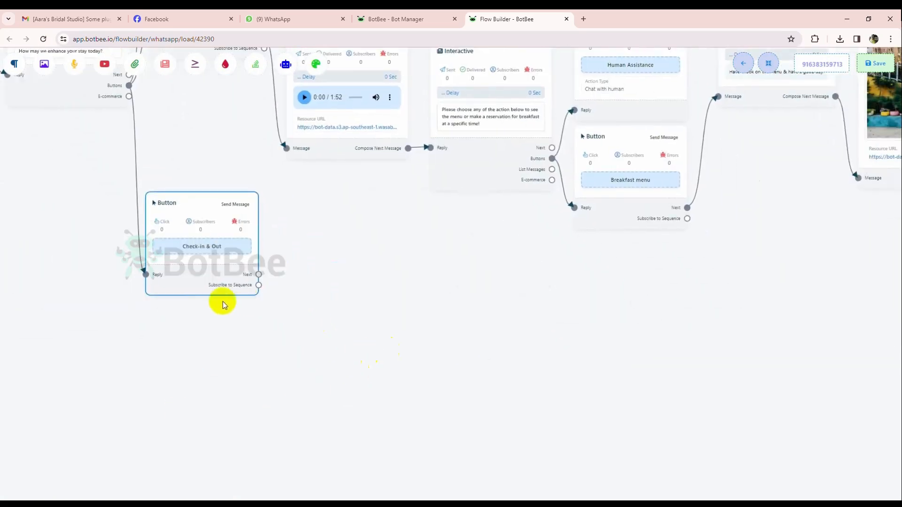
drag(213, 284, 217, 264)
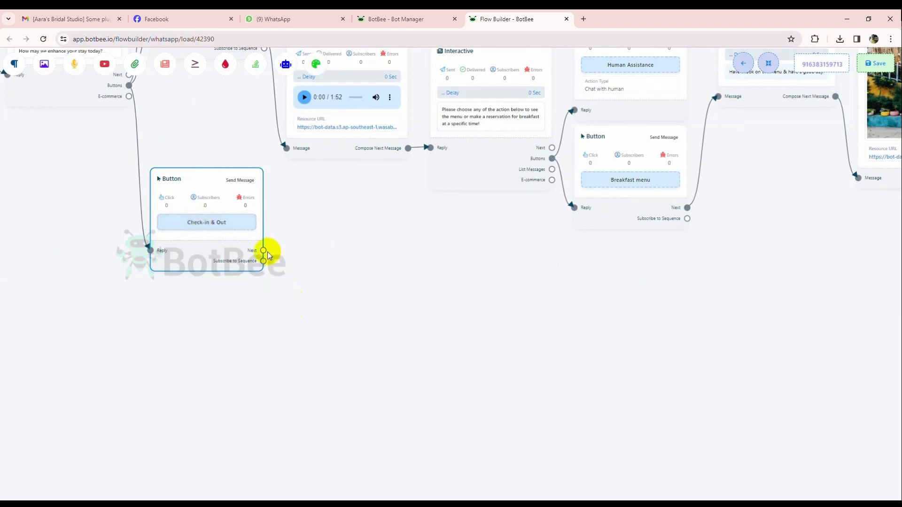
drag(263, 251, 371, 260)
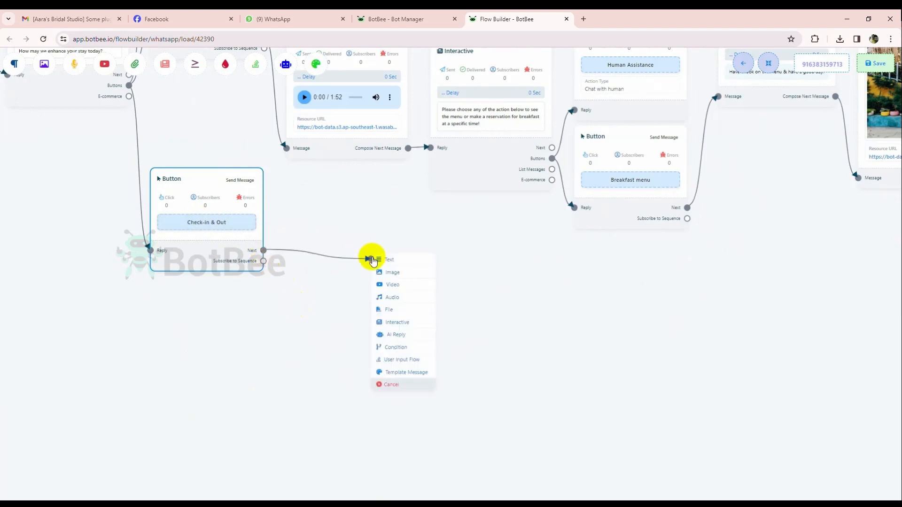
click(389, 260)
drag(412, 287, 347, 264)
Begin the new Text block's reply with "Certaily! Explore this document containing our detailed Check-in & Check-out procedures!".
double_click(360, 284)
click(67, 150)
text(Certai)
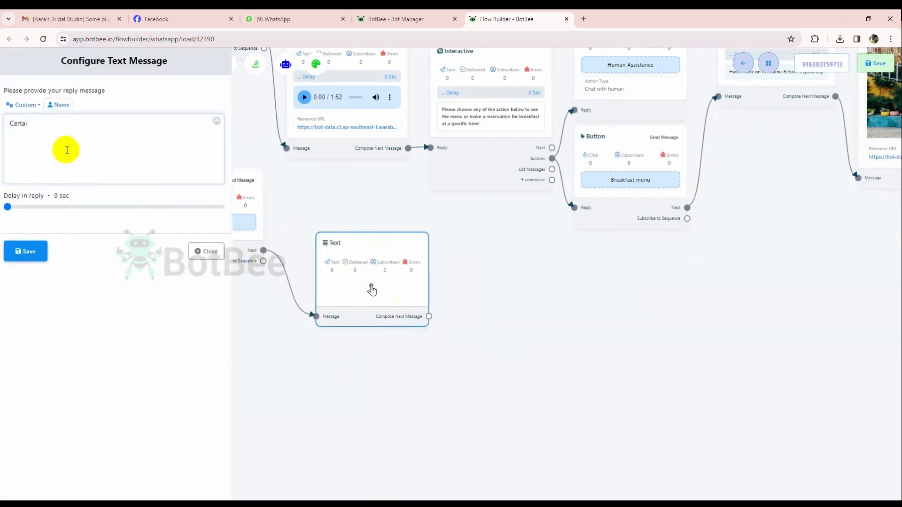
text(ly! Explore this document containing our detail)
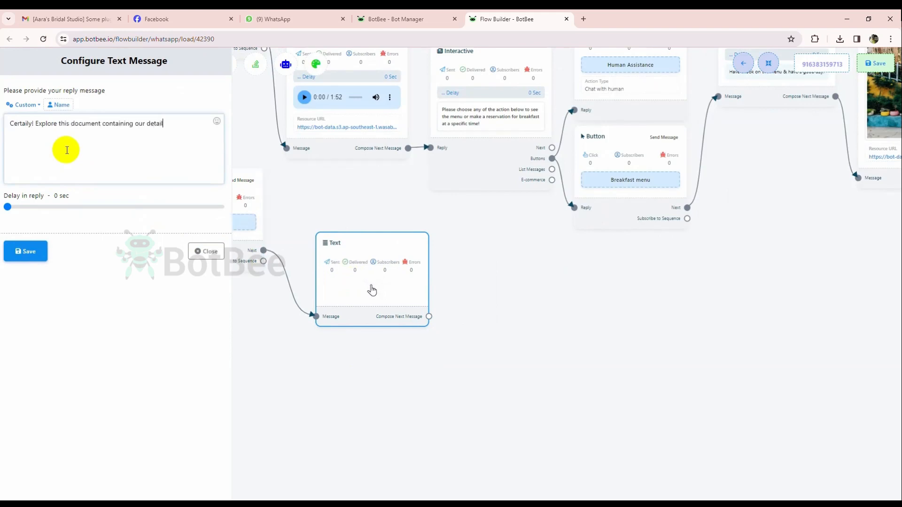
text(ed Check-in & Chec)
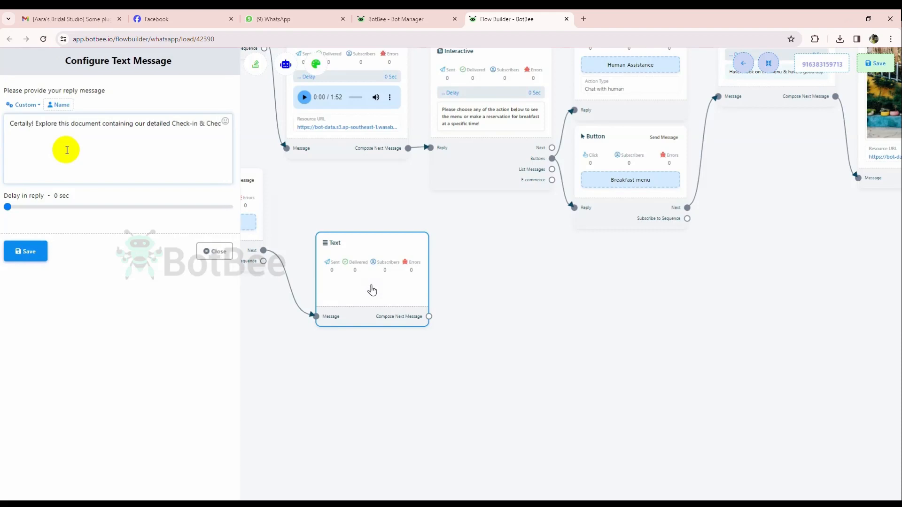
text(k-out p)
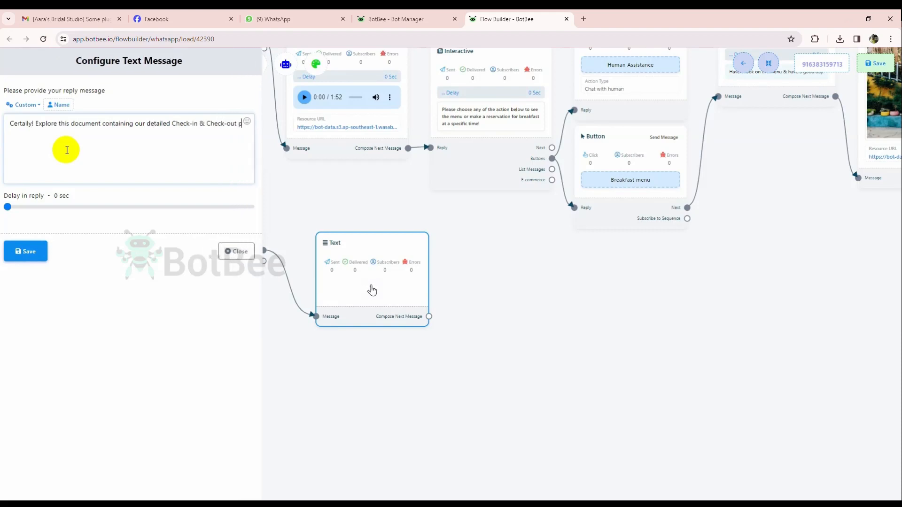
text(rocedures! If)
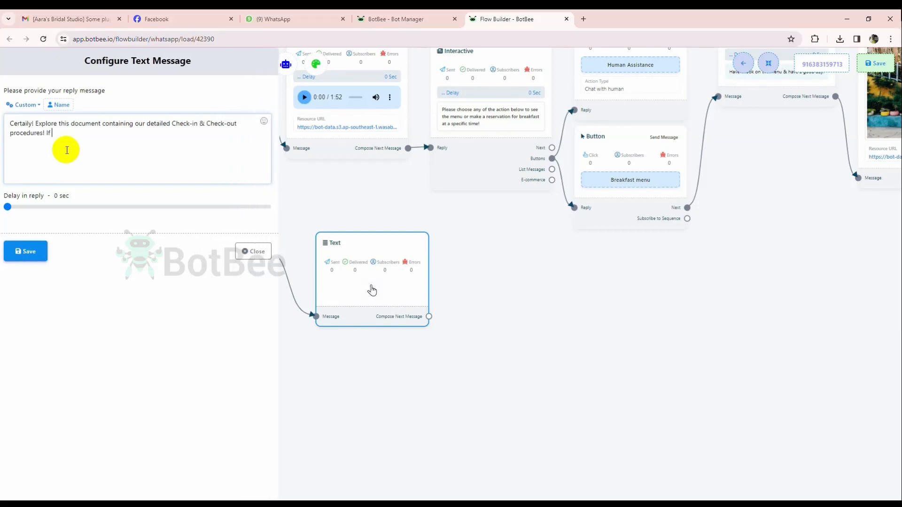
text( you have any additional questions or need f)
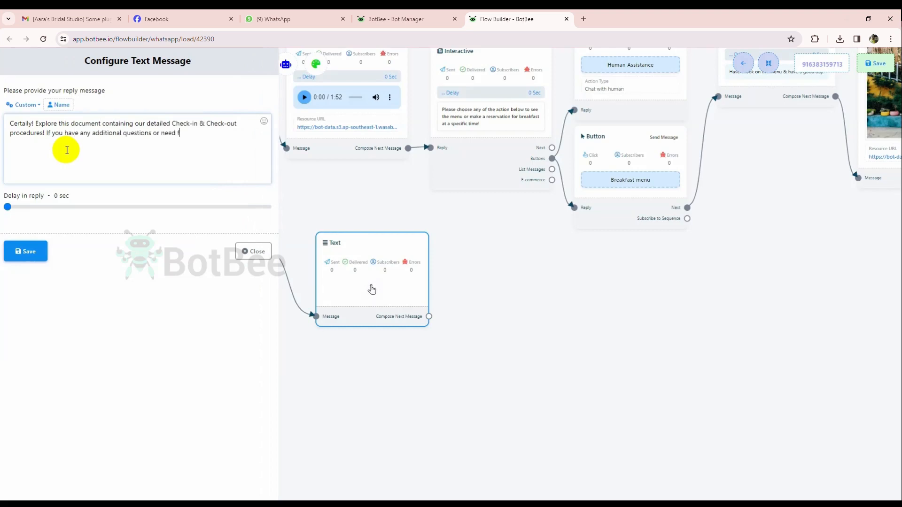
text(urther further assistance, please do not hesitate to ask! Enjo)
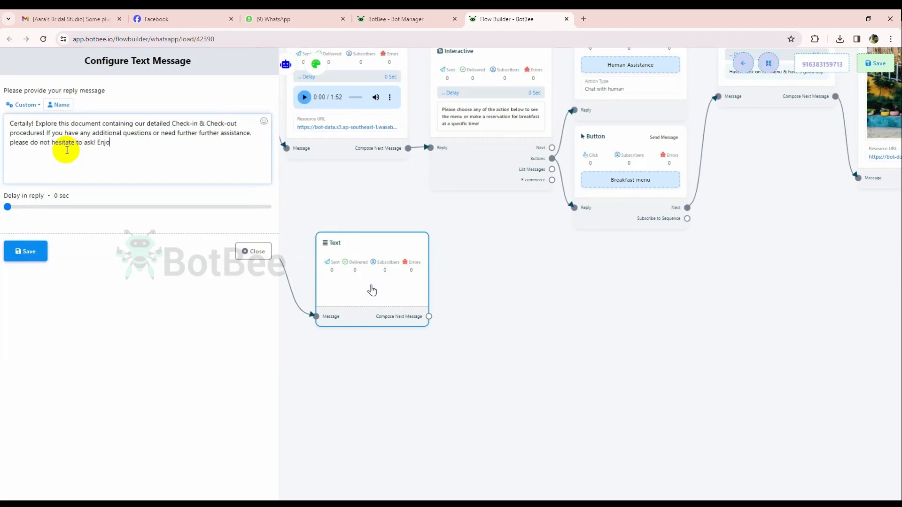
text(y your stay with luxury at Hotel L)
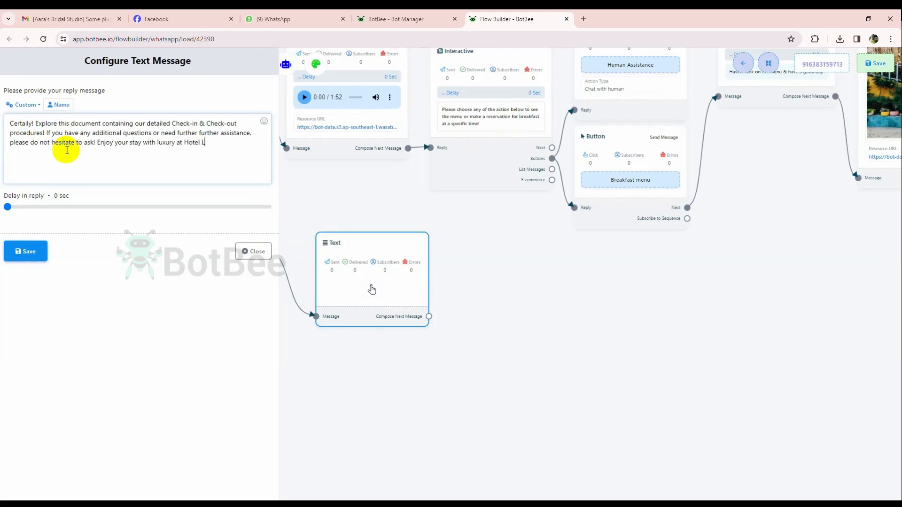
text(a Petite.)
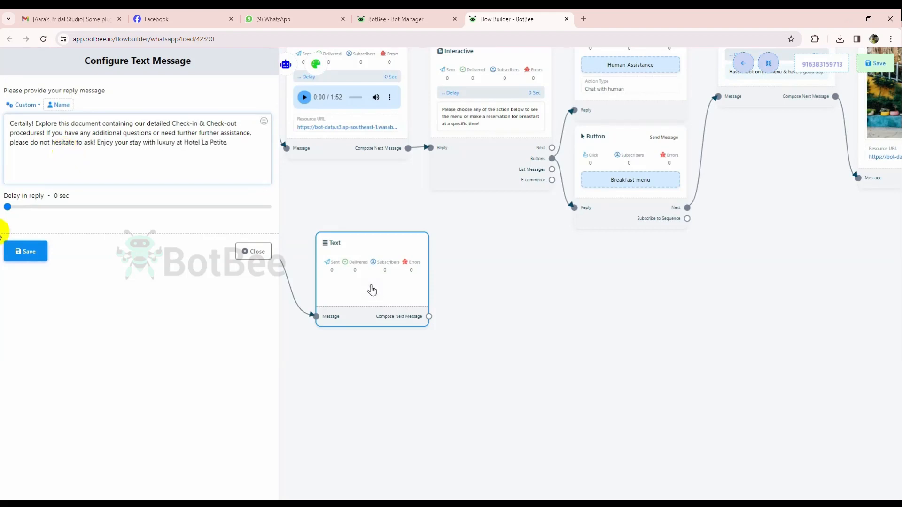
End the reply with "Enjoy your stay with luxury at Hotel La Petite." and save the Text block.
click(25, 252)
Link a File block to the check-in Text block's Compose Next Message output, upload the La Petite PDF, and save it.
scroll(179, 402, down, 2)
drag(195, 407, 173, 333)
scroll(173, 333, up, 3)
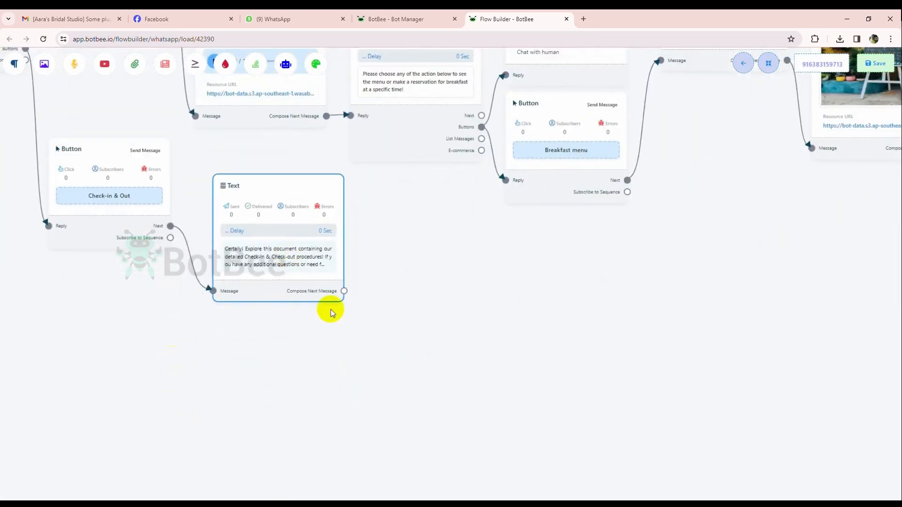
drag(344, 291, 428, 236)
click(448, 291)
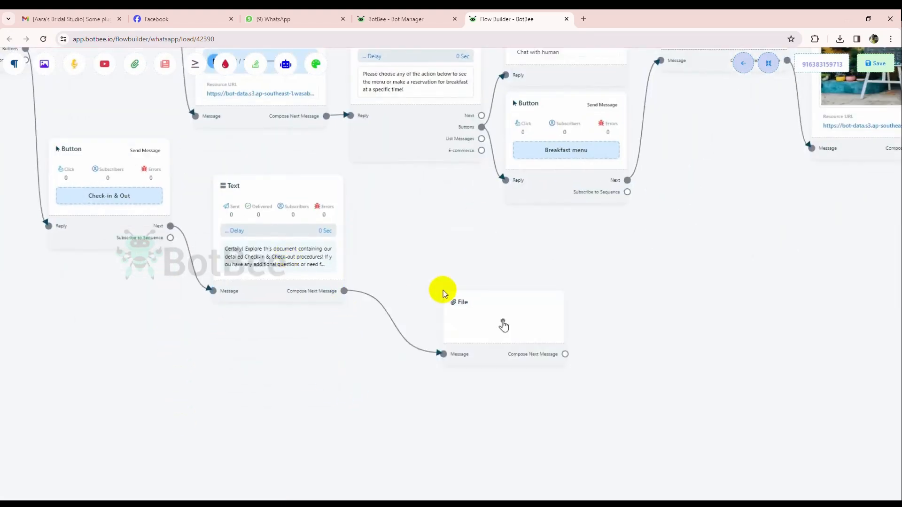
drag(500, 353, 447, 288)
click(453, 288)
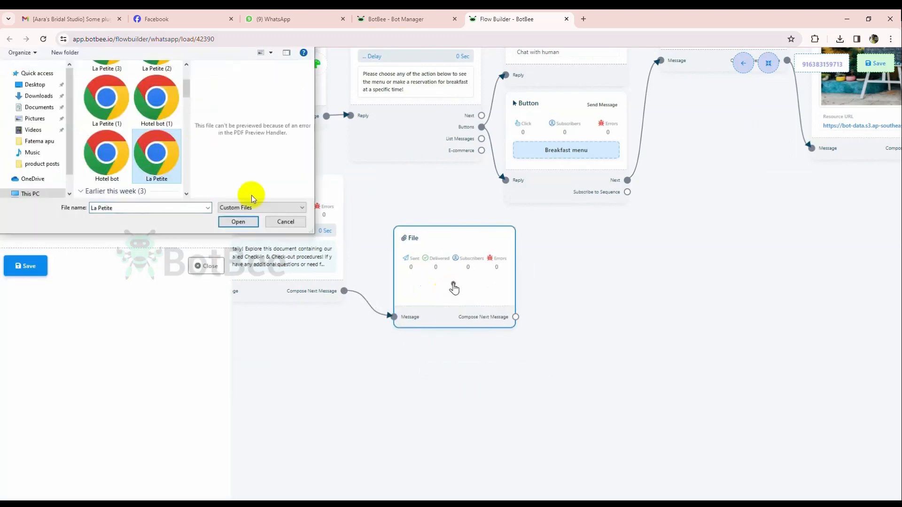
click(241, 220)
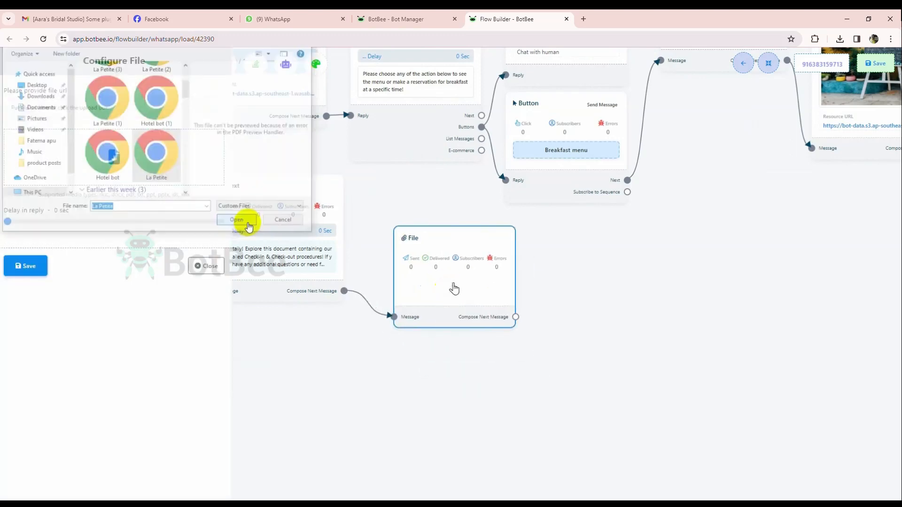
click(24, 266)
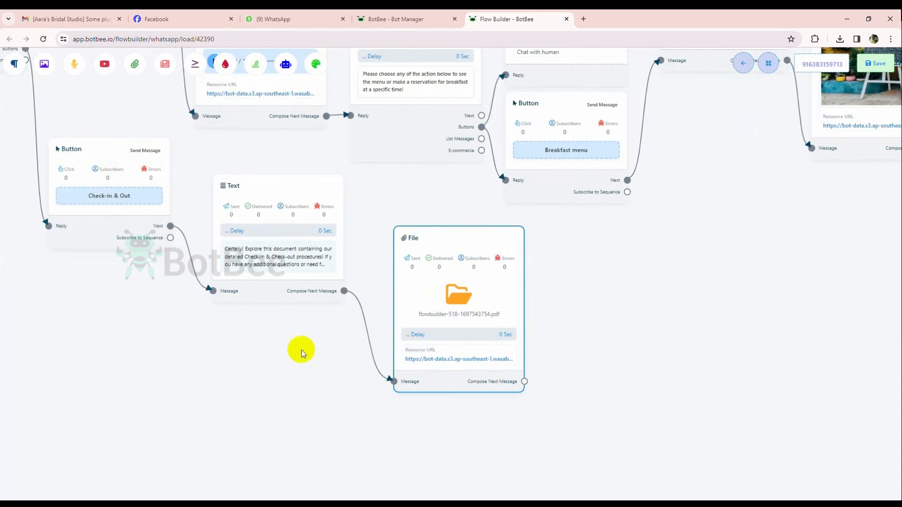
Reopen the File block's settings, check its file URL field, and save the block again.
scroll(297, 350, down, 1)
scroll(298, 350, up, 1)
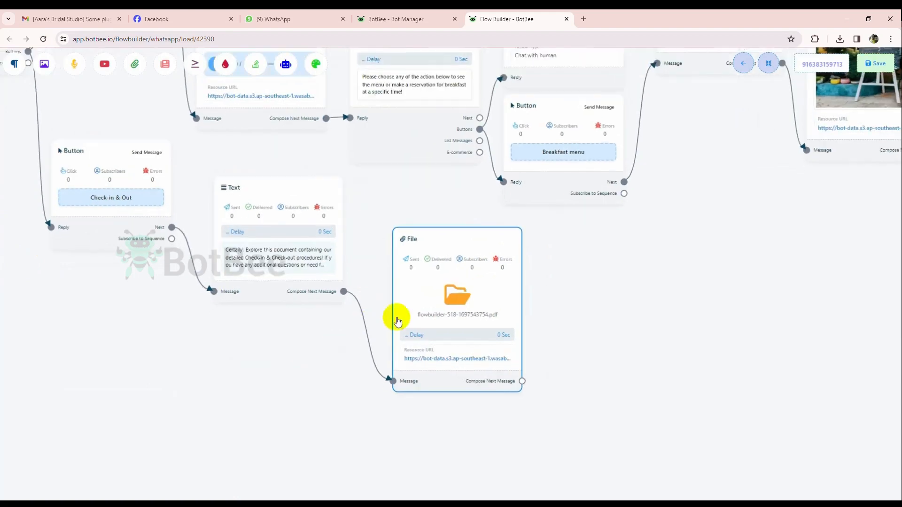
double_click(446, 282)
drag(6, 89, 72, 89)
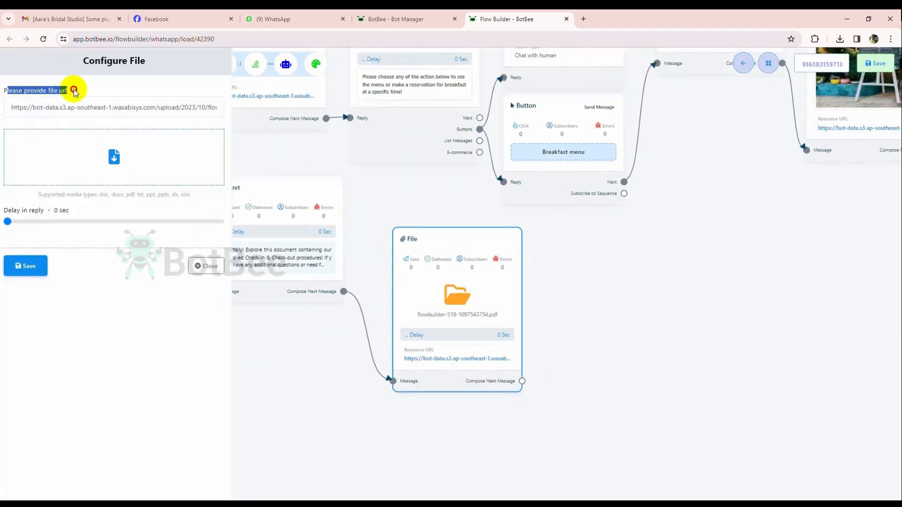
click(72, 89)
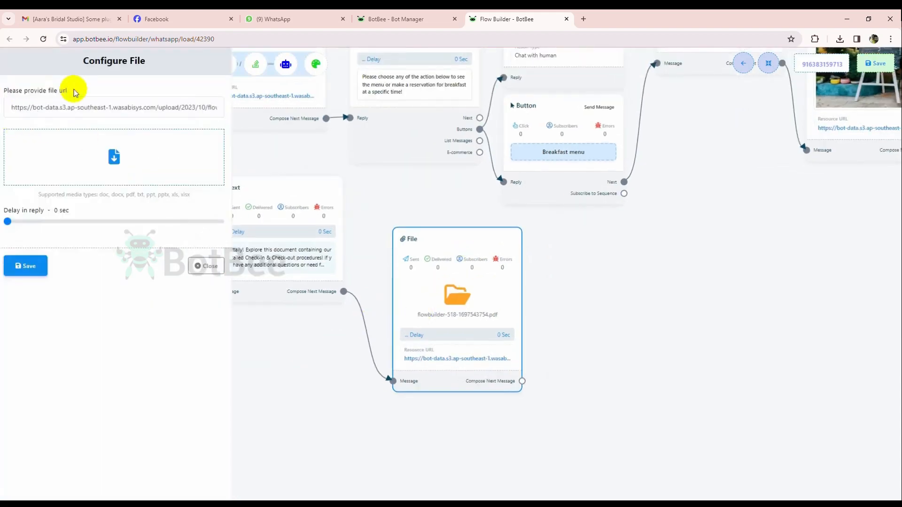
click(26, 266)
Auto-arrange all blocks, review the complete flow from start to end, and save it.
scroll(617, 261, down, 1)
scroll(617, 261, down, 1)
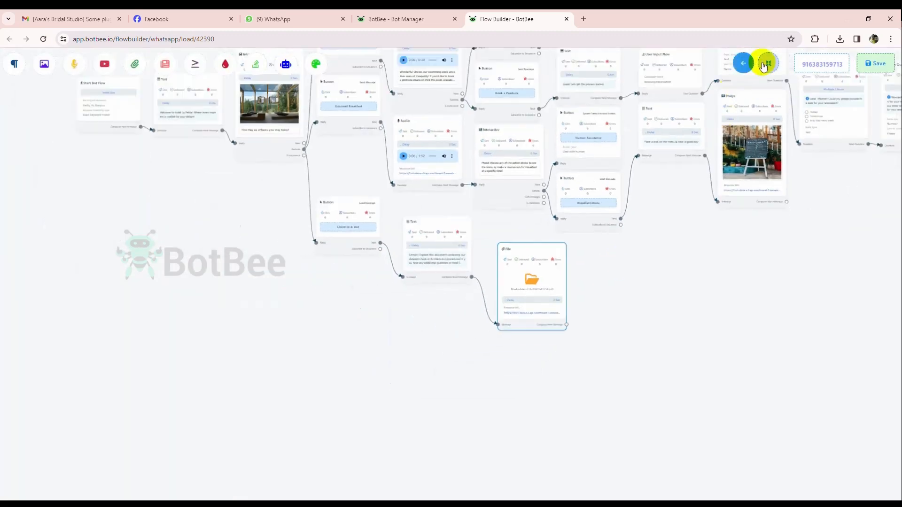
click(769, 63)
drag(294, 345, 292, 389)
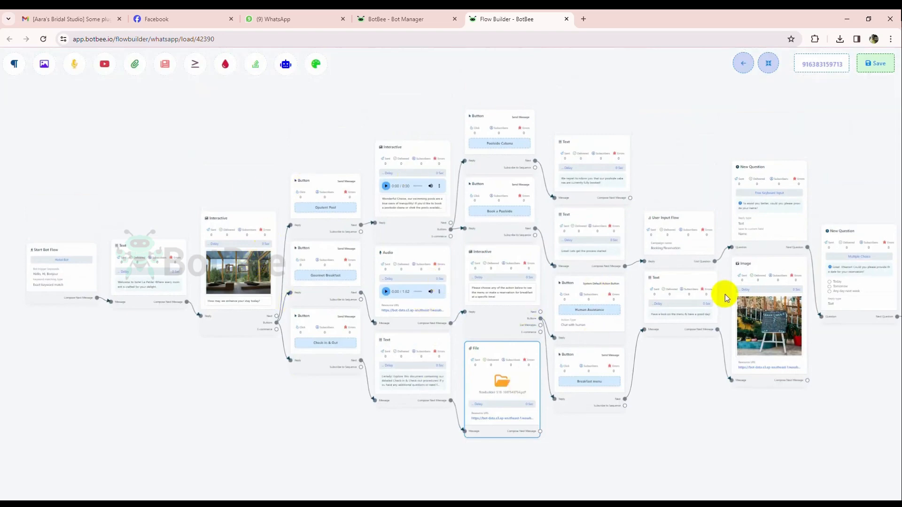
drag(761, 407, 540, 375)
drag(704, 312, 447, 329)
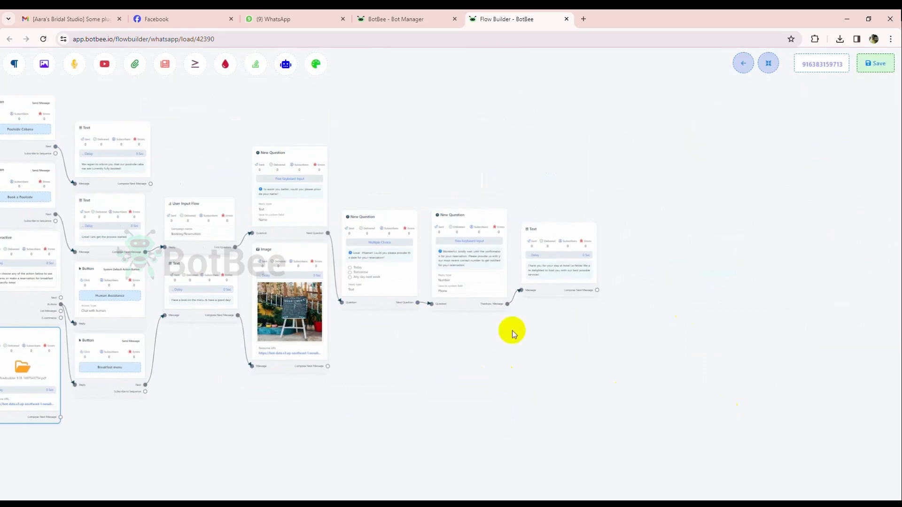
scroll(418, 343, down, 3)
scroll(298, 391, up, 4)
drag(298, 392, 690, 364)
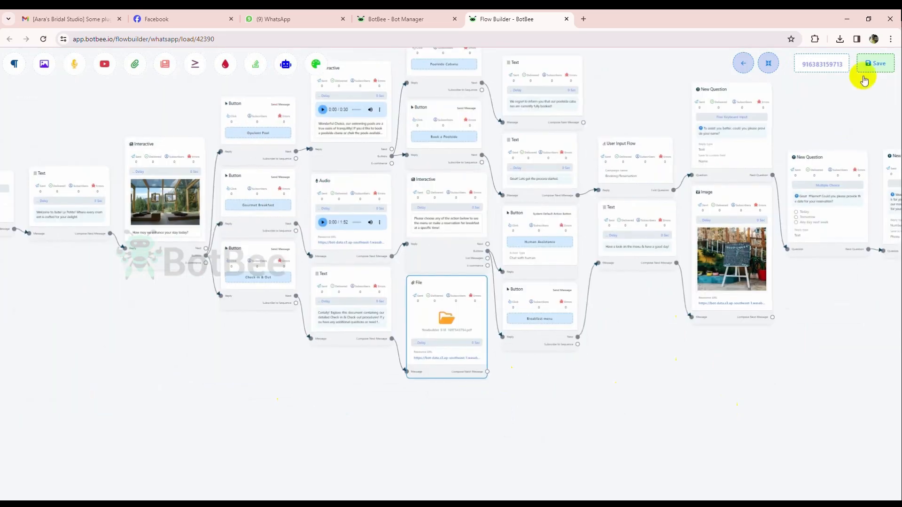
click(871, 64)
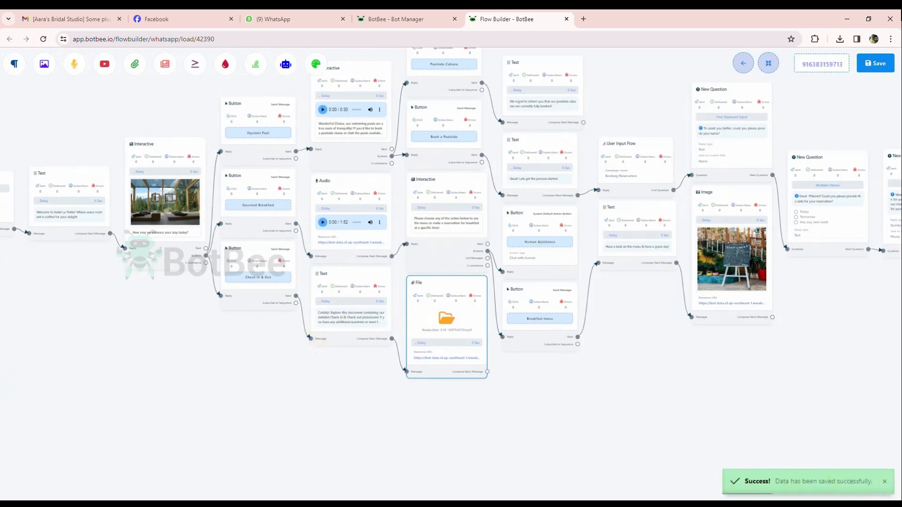
Close the flow builder, switch to WhatsApp, and send "Bonjour" in the hotel bot's chat.
key(ctrl+w)
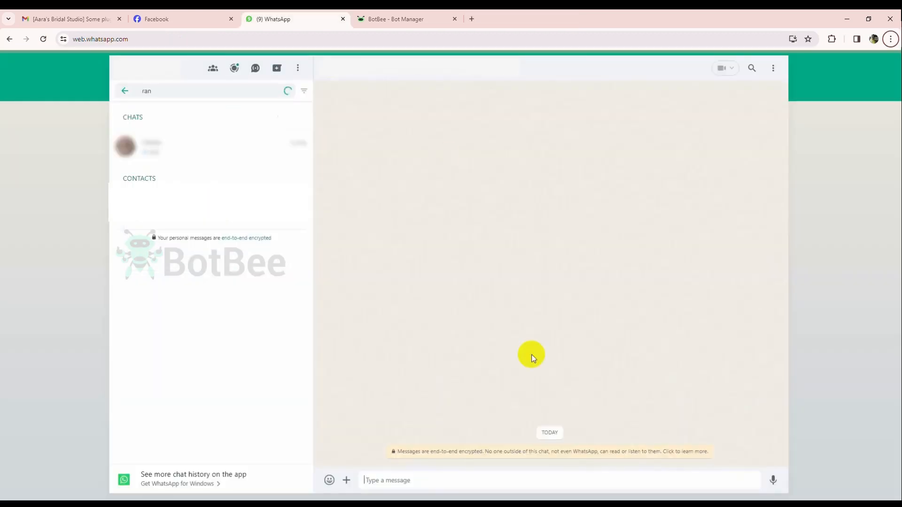
click(406, 476)
text(Bonjour)
key(Return)
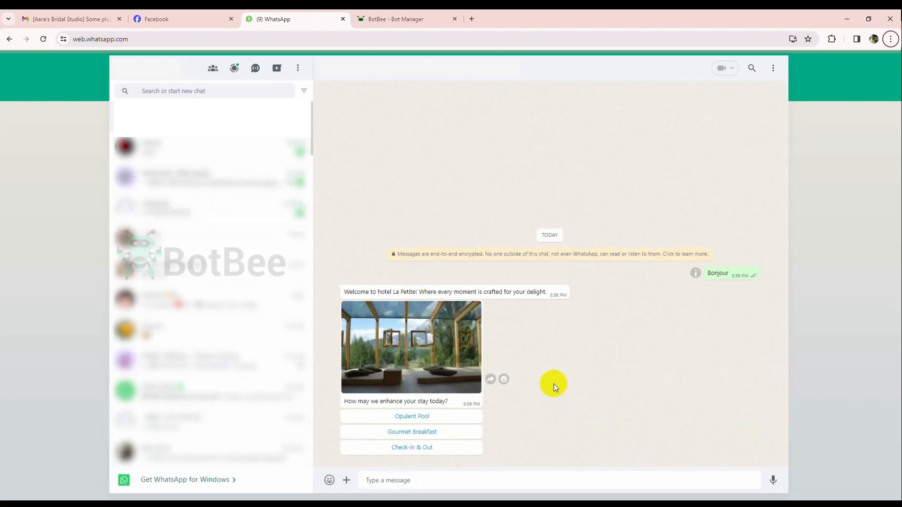
Choose Opulent Pool in the bot's welcome message, play the pool video from its reply, and close the video.
click(421, 418)
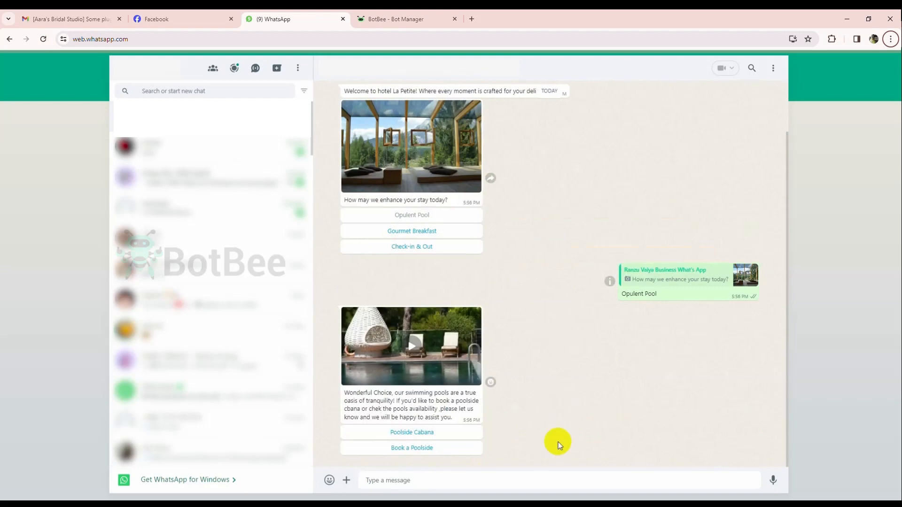
click(404, 366)
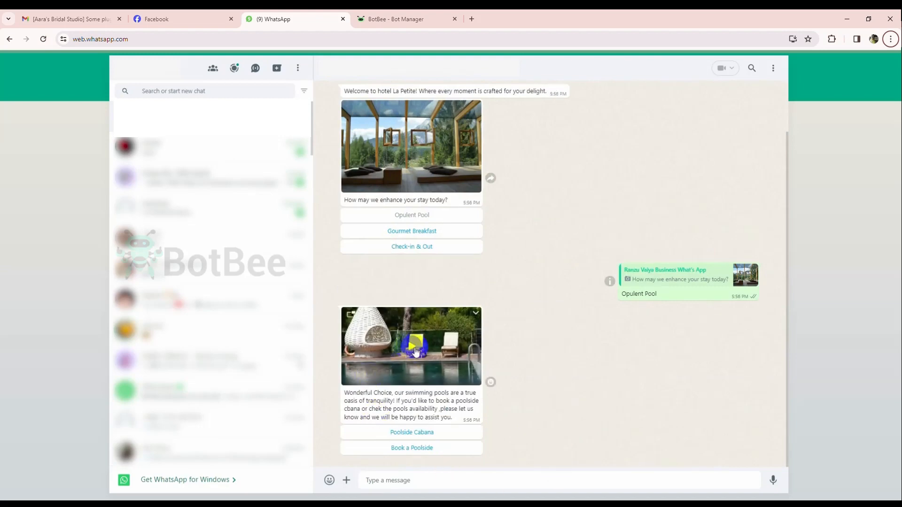
click(414, 347)
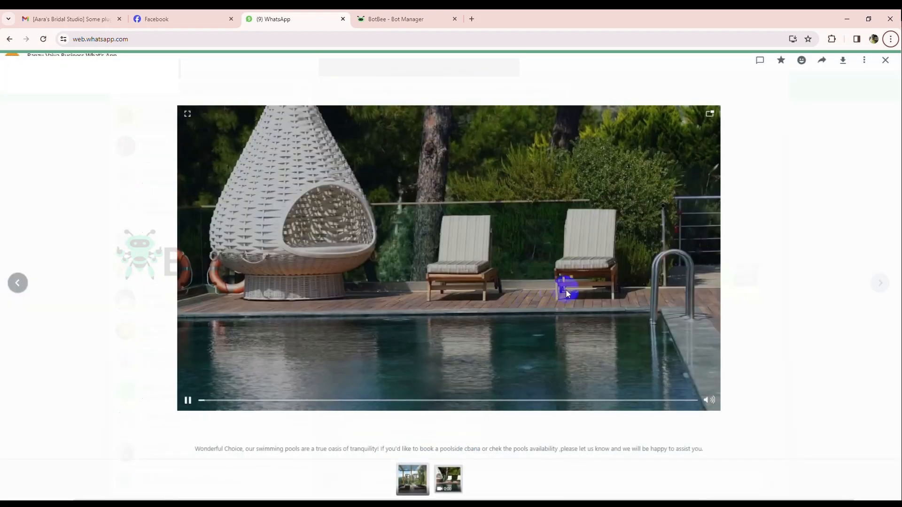
click(886, 61)
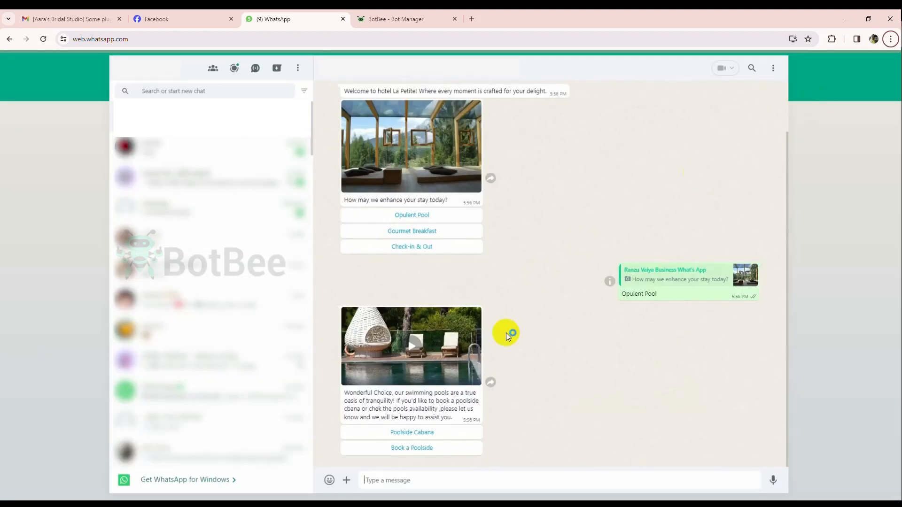
Choose Book a Poolside, answer with the guest's name, and send Tomorrow as the reservation date.
click(412, 448)
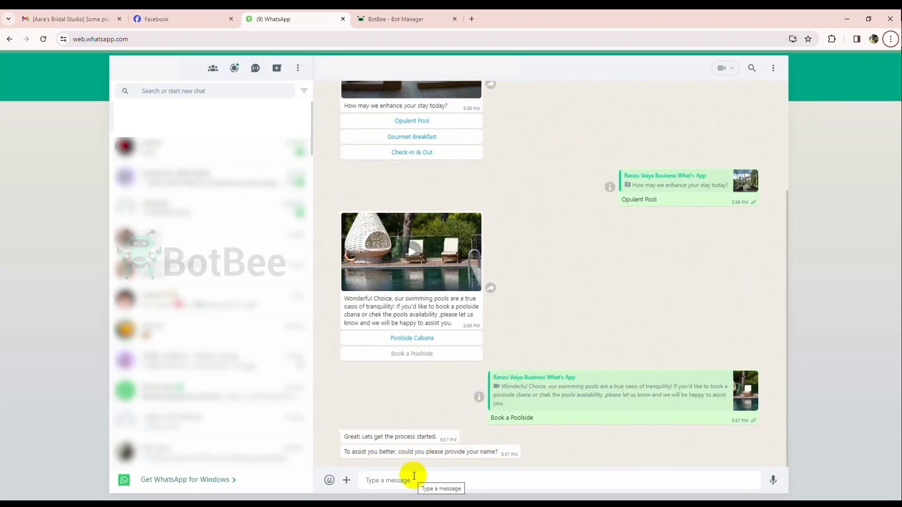
text(a)
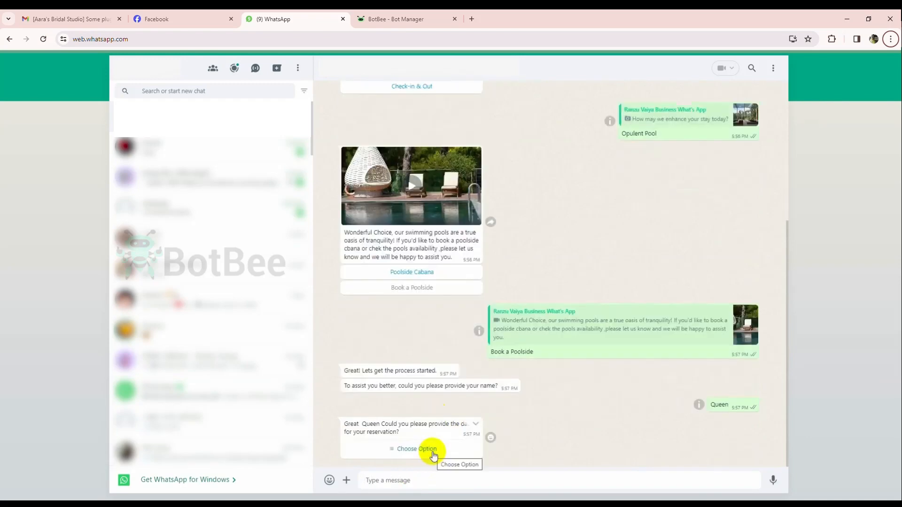
click(429, 453)
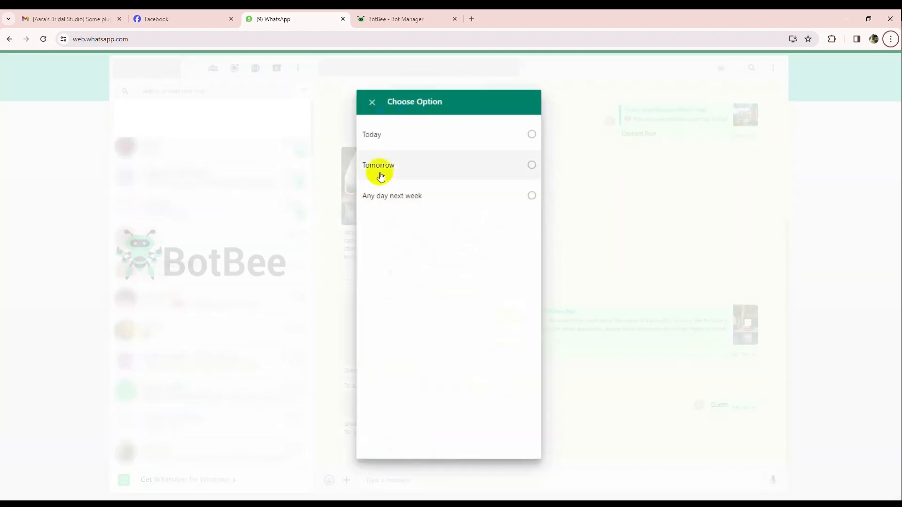
click(531, 165)
click(519, 423)
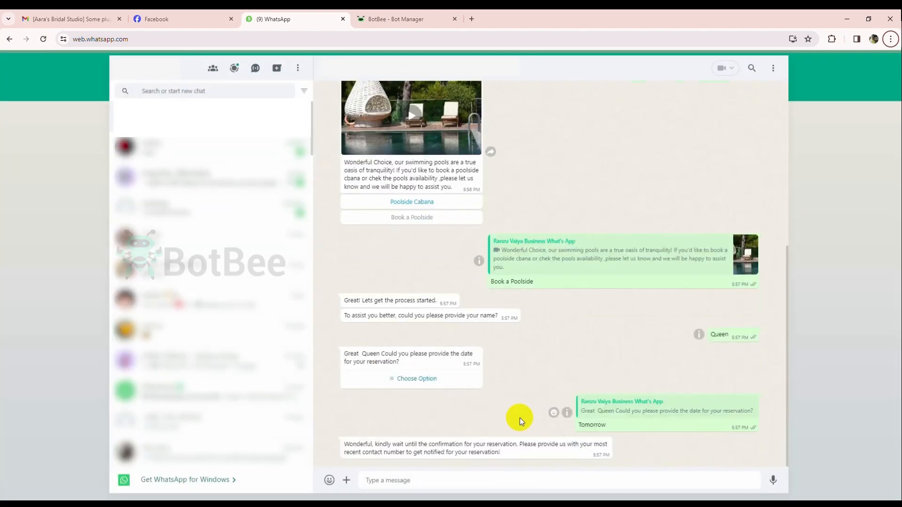
Reply to the bot's contact request by sending the guest's contact number.
click(425, 480)
text(63529)
key(Return)
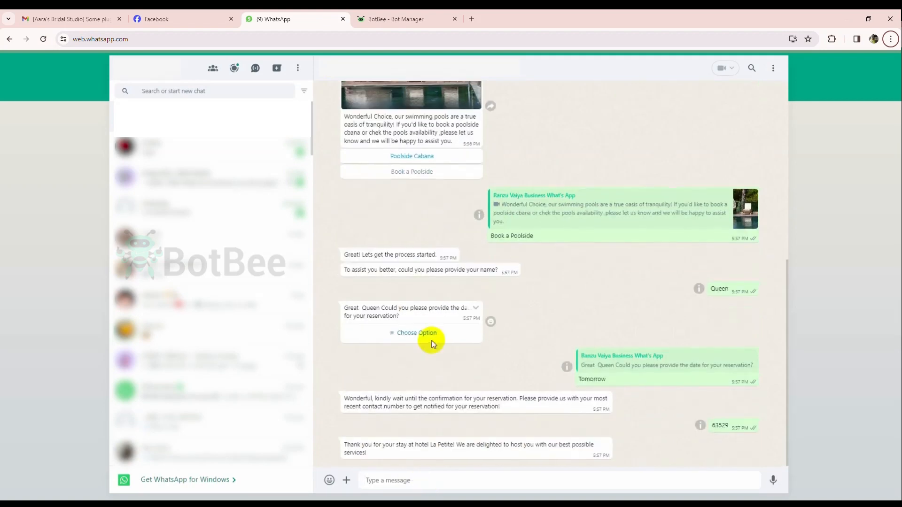
Choose Gourmet Breakfast in the bot's welcome message and request the Breakfast menu from its reply.
scroll(427, 348, up, 10)
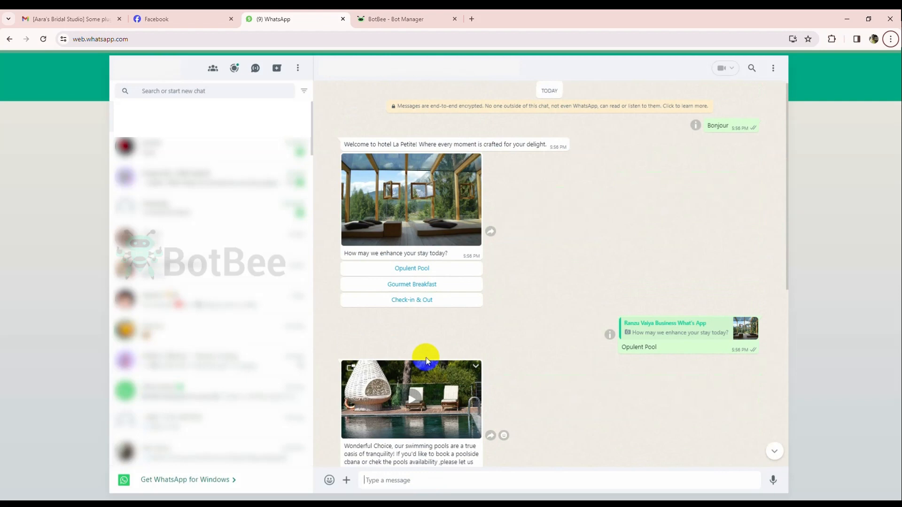
click(397, 285)
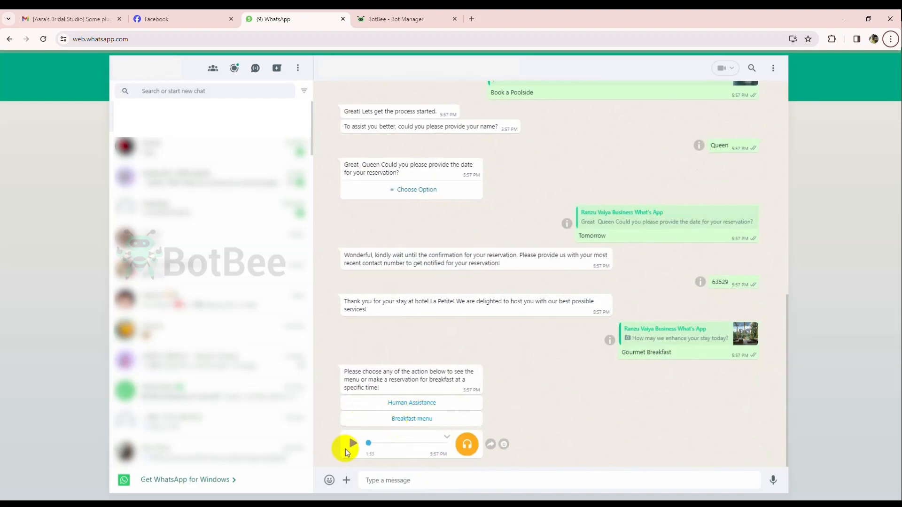
click(407, 418)
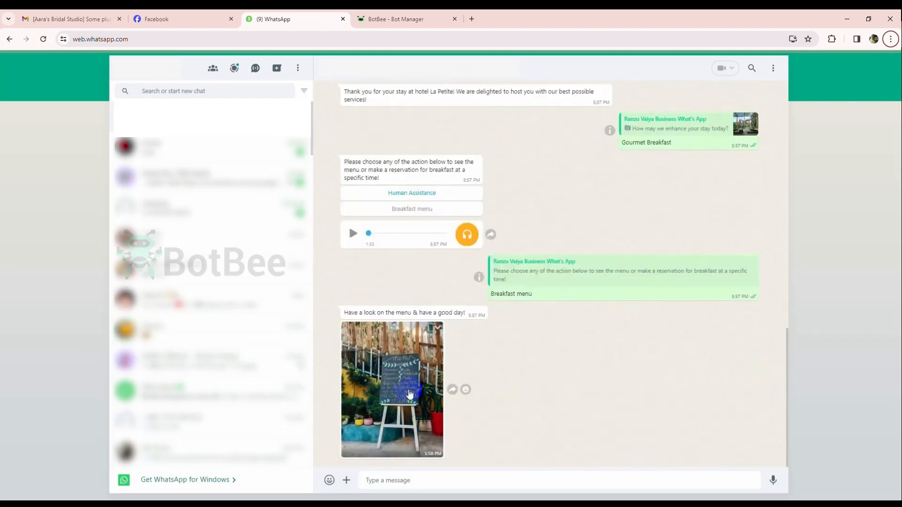
Choose Check-in & Out in the bot's welcome message and download the PDF document from its reply.
scroll(409, 394, up, 15)
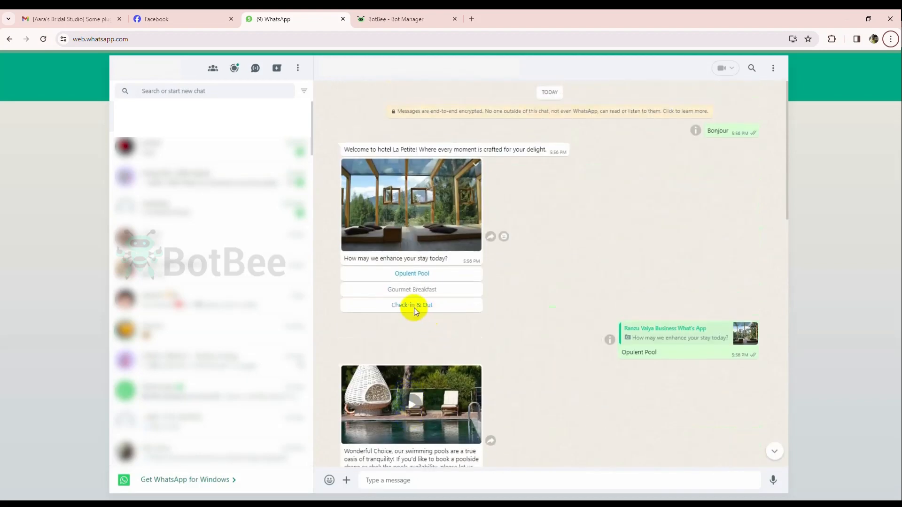
click(415, 308)
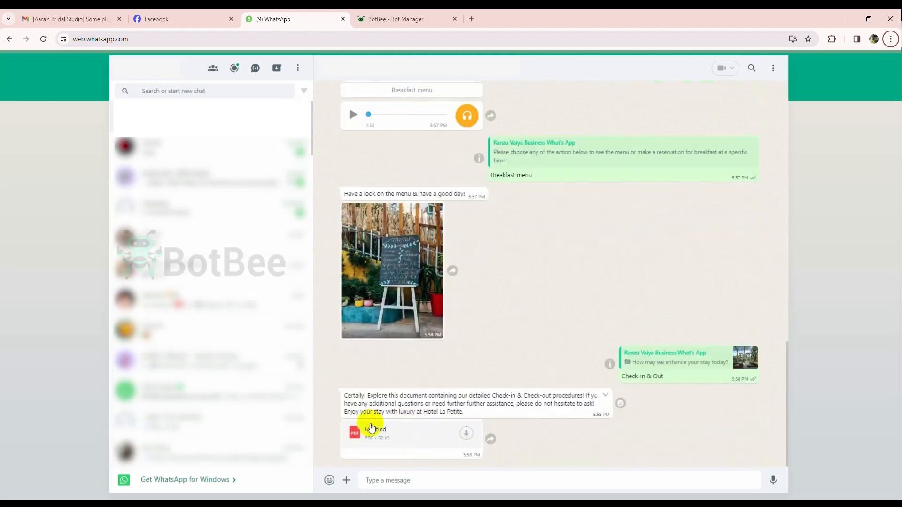
click(466, 434)
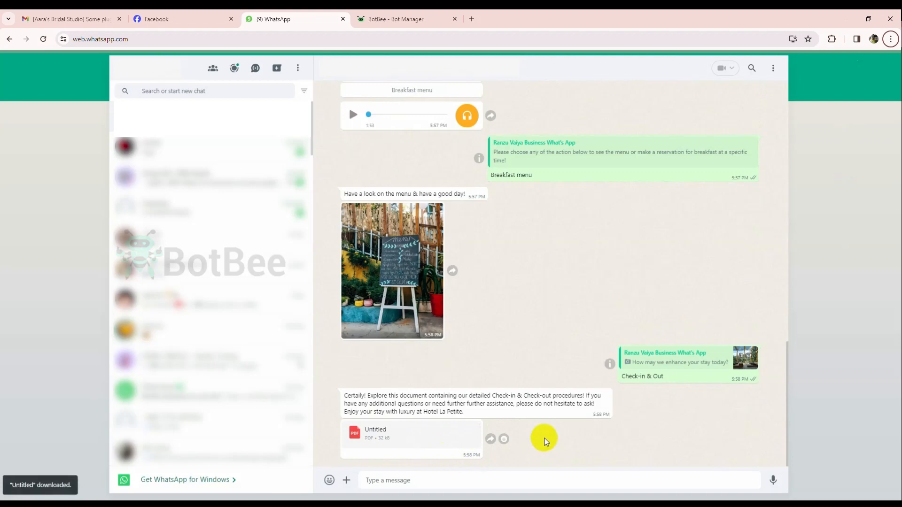
Open the downloaded Untitled.pdf, look through the hotel's check-in procedure, and return to the WhatsApp chat.
click(846, 122)
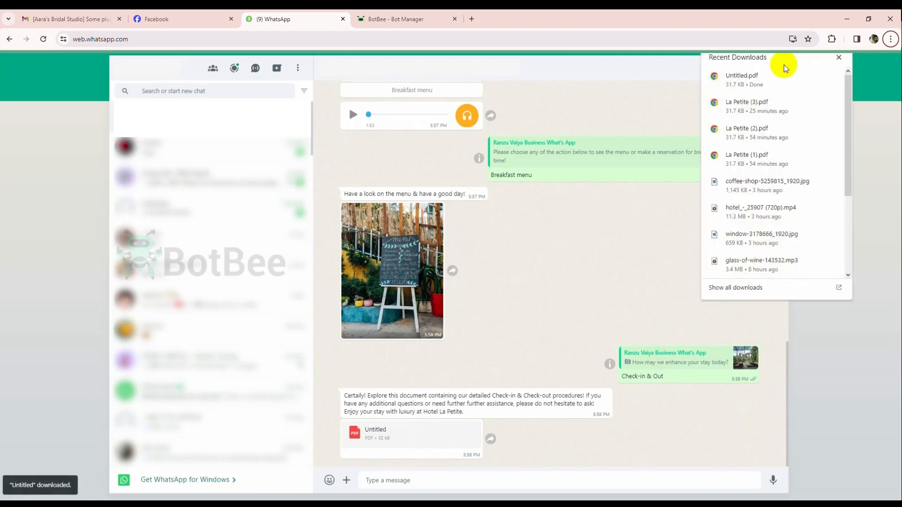
click(759, 80)
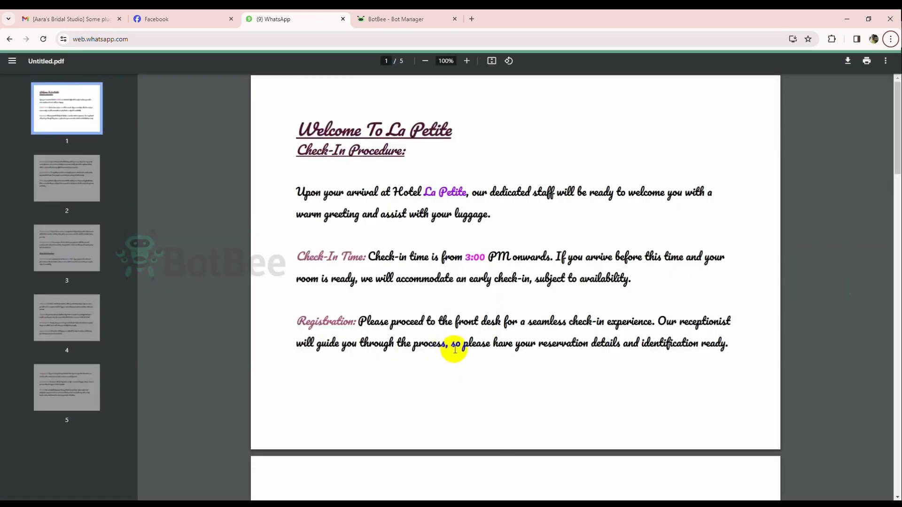
scroll(474, 343, down, 1)
scroll(474, 343, down, 2)
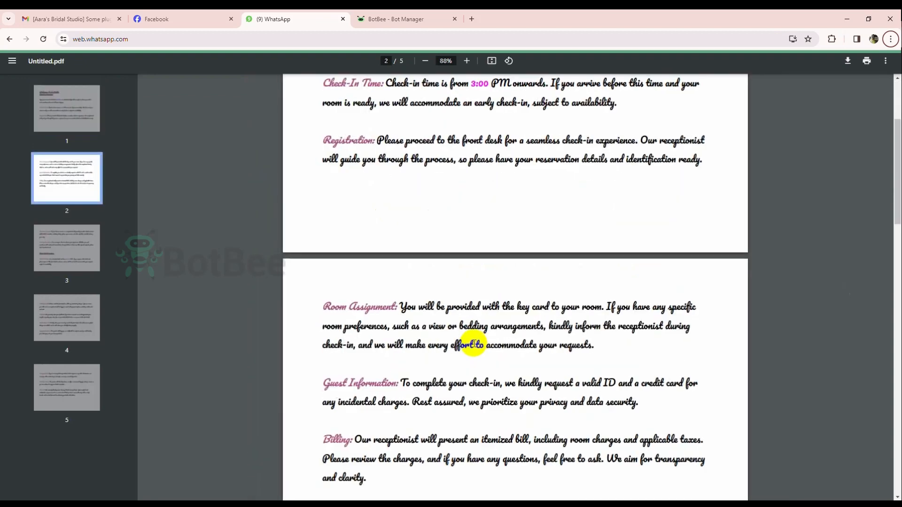
scroll(474, 343, up, 2)
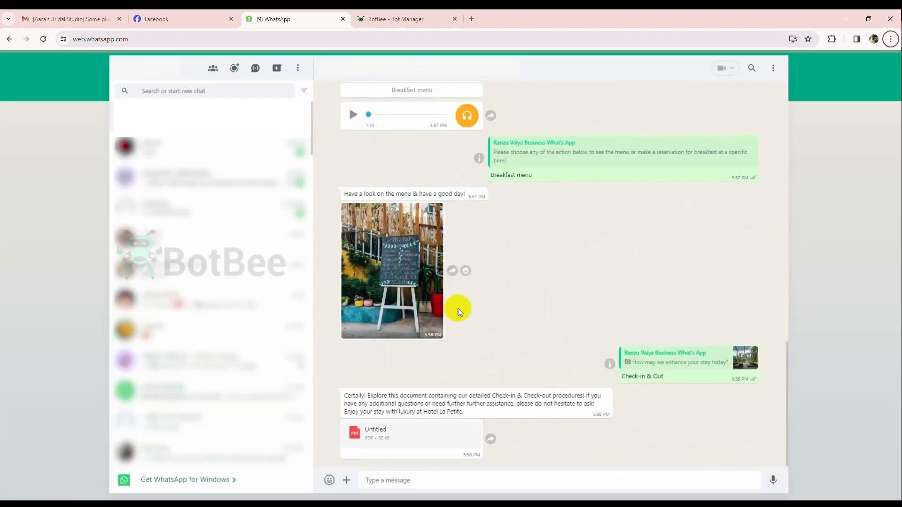
scroll(460, 325, down, 1)
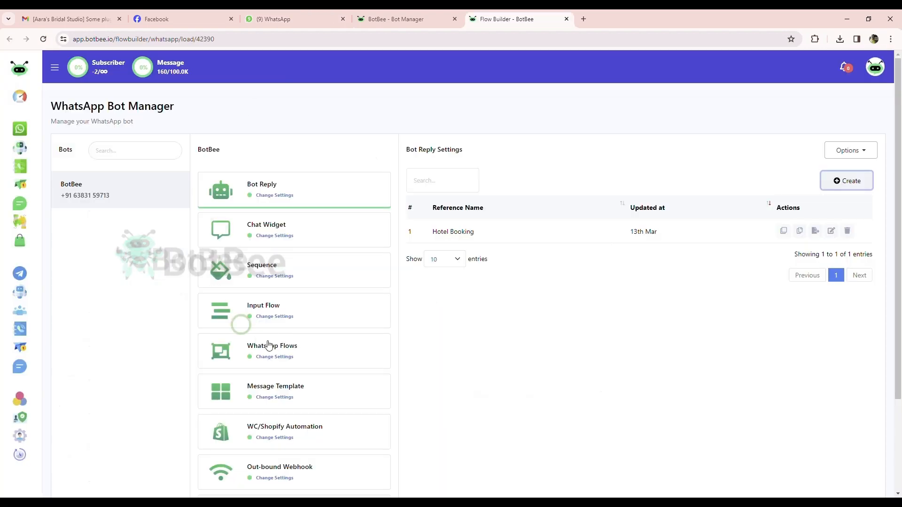
Switch to BotBee's Bot Manager, open the Chat with Human action button's flow, and auto-arrange its blocks.
scroll(254, 319, down, 3)
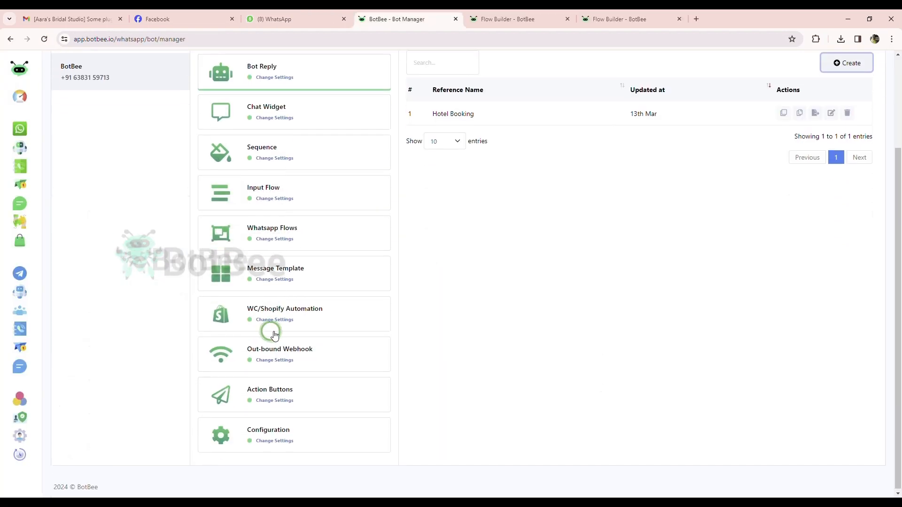
click(280, 396)
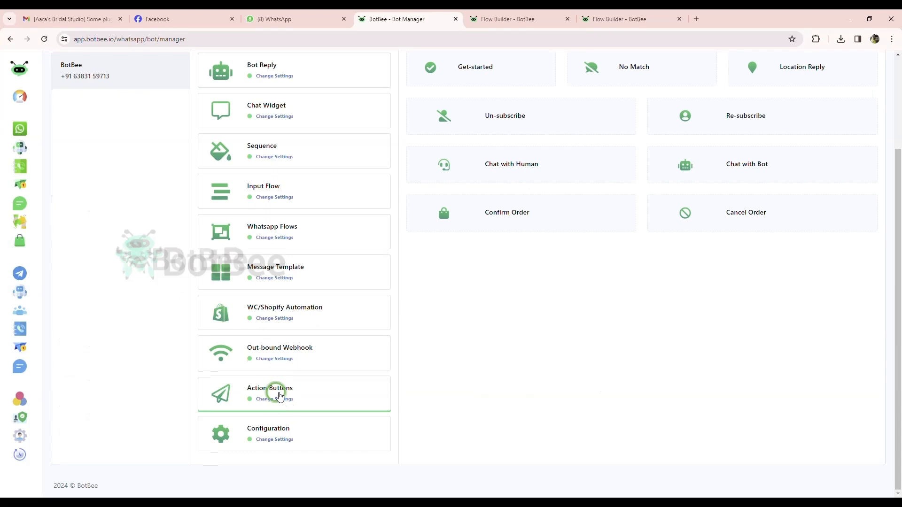
click(494, 174)
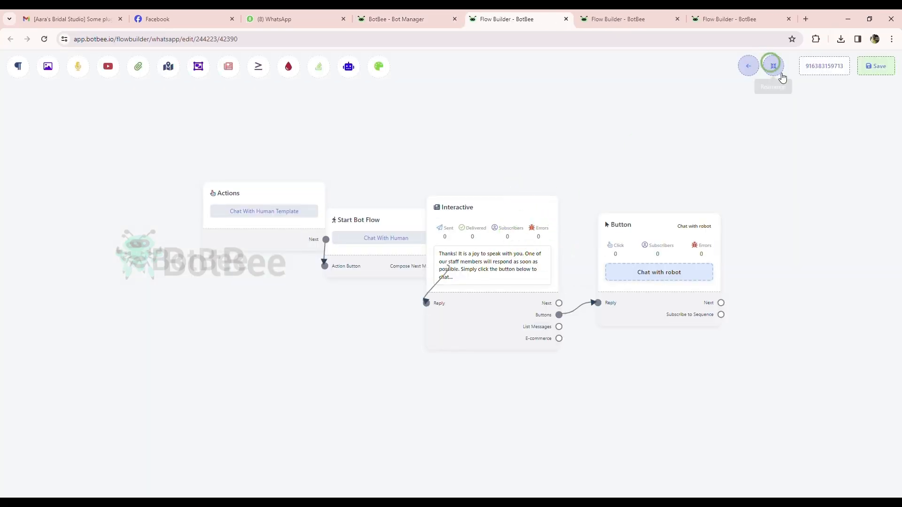
click(781, 74)
drag(572, 361, 438, 356)
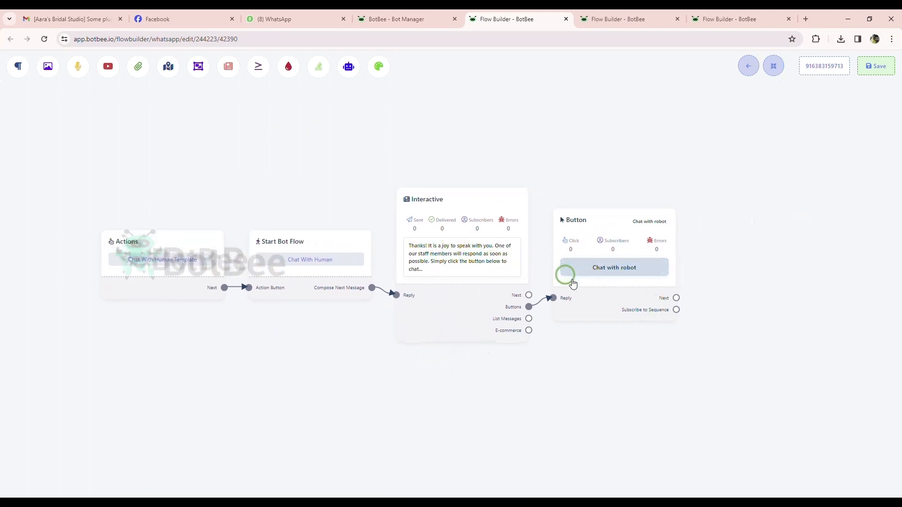
click(632, 275)
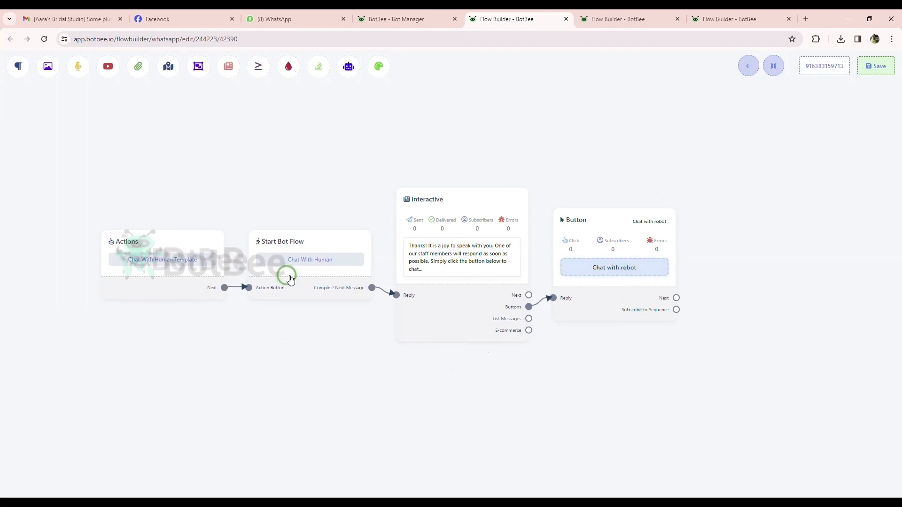